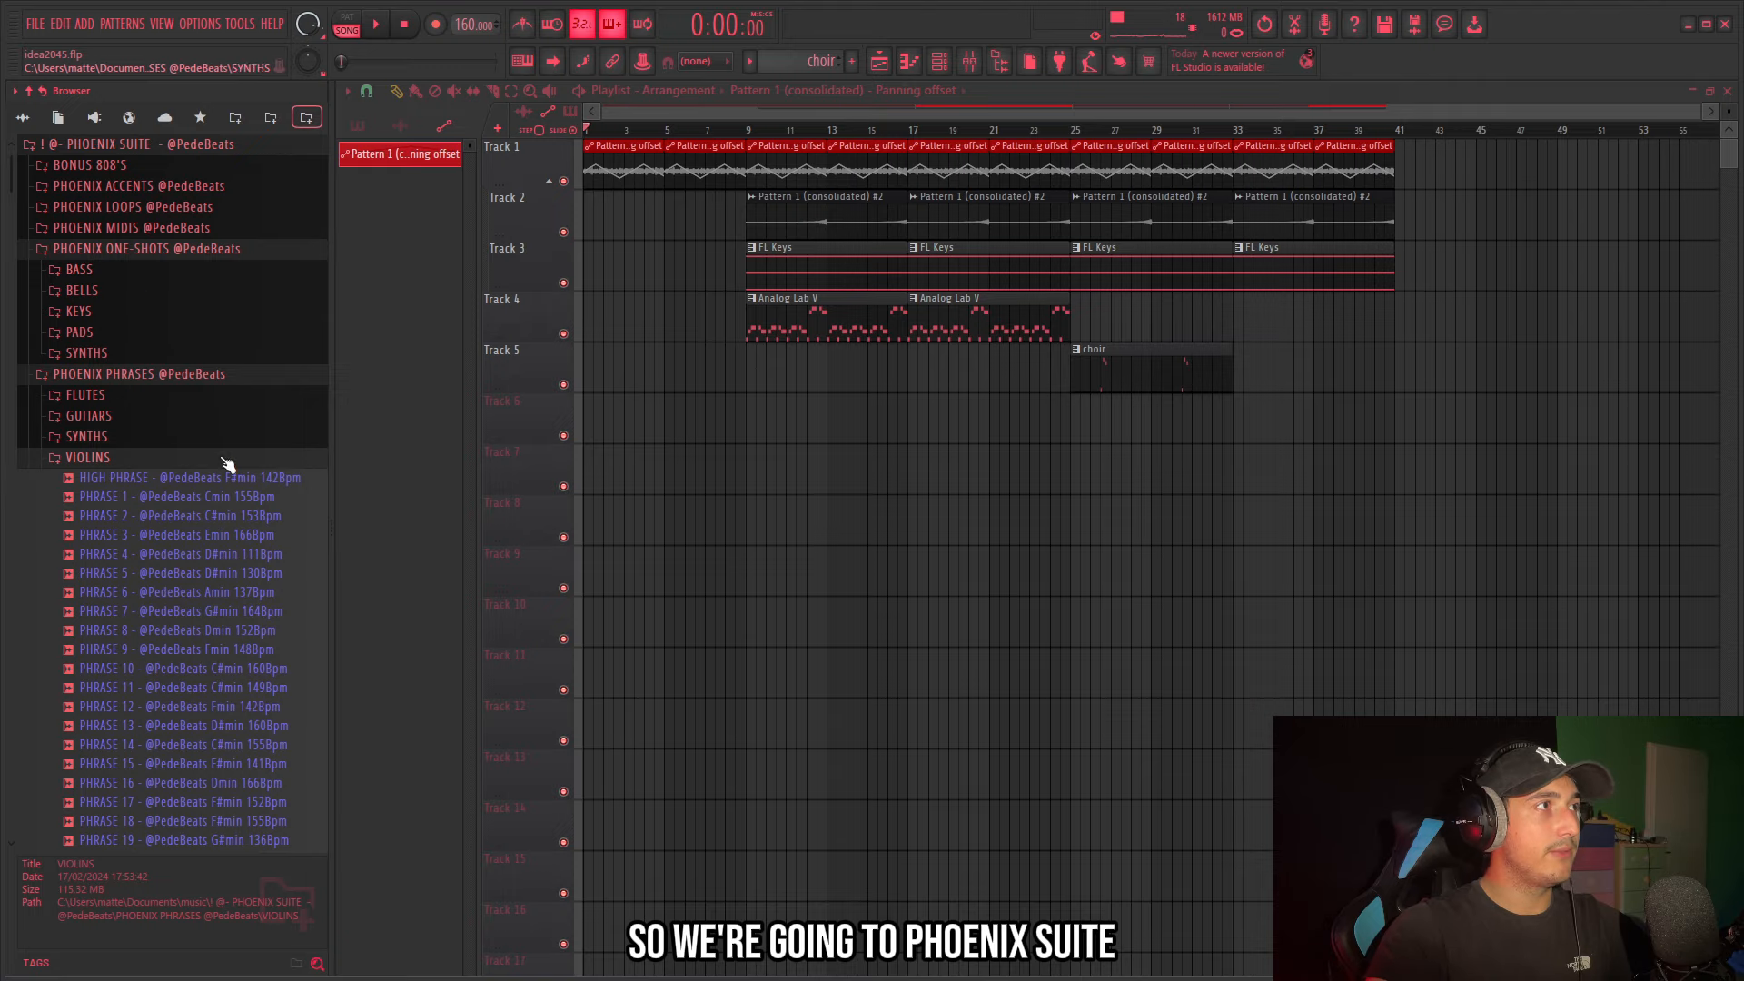
# Place the PHRASE 25 violin sample (Emin 151Bpm) from the Phoenix phrases on Track 5 at bar 1.
pyautogui.scroll(-4, 209, 527)
pyautogui.moveTo(749, 395); pyautogui.dragTo(663, 371)
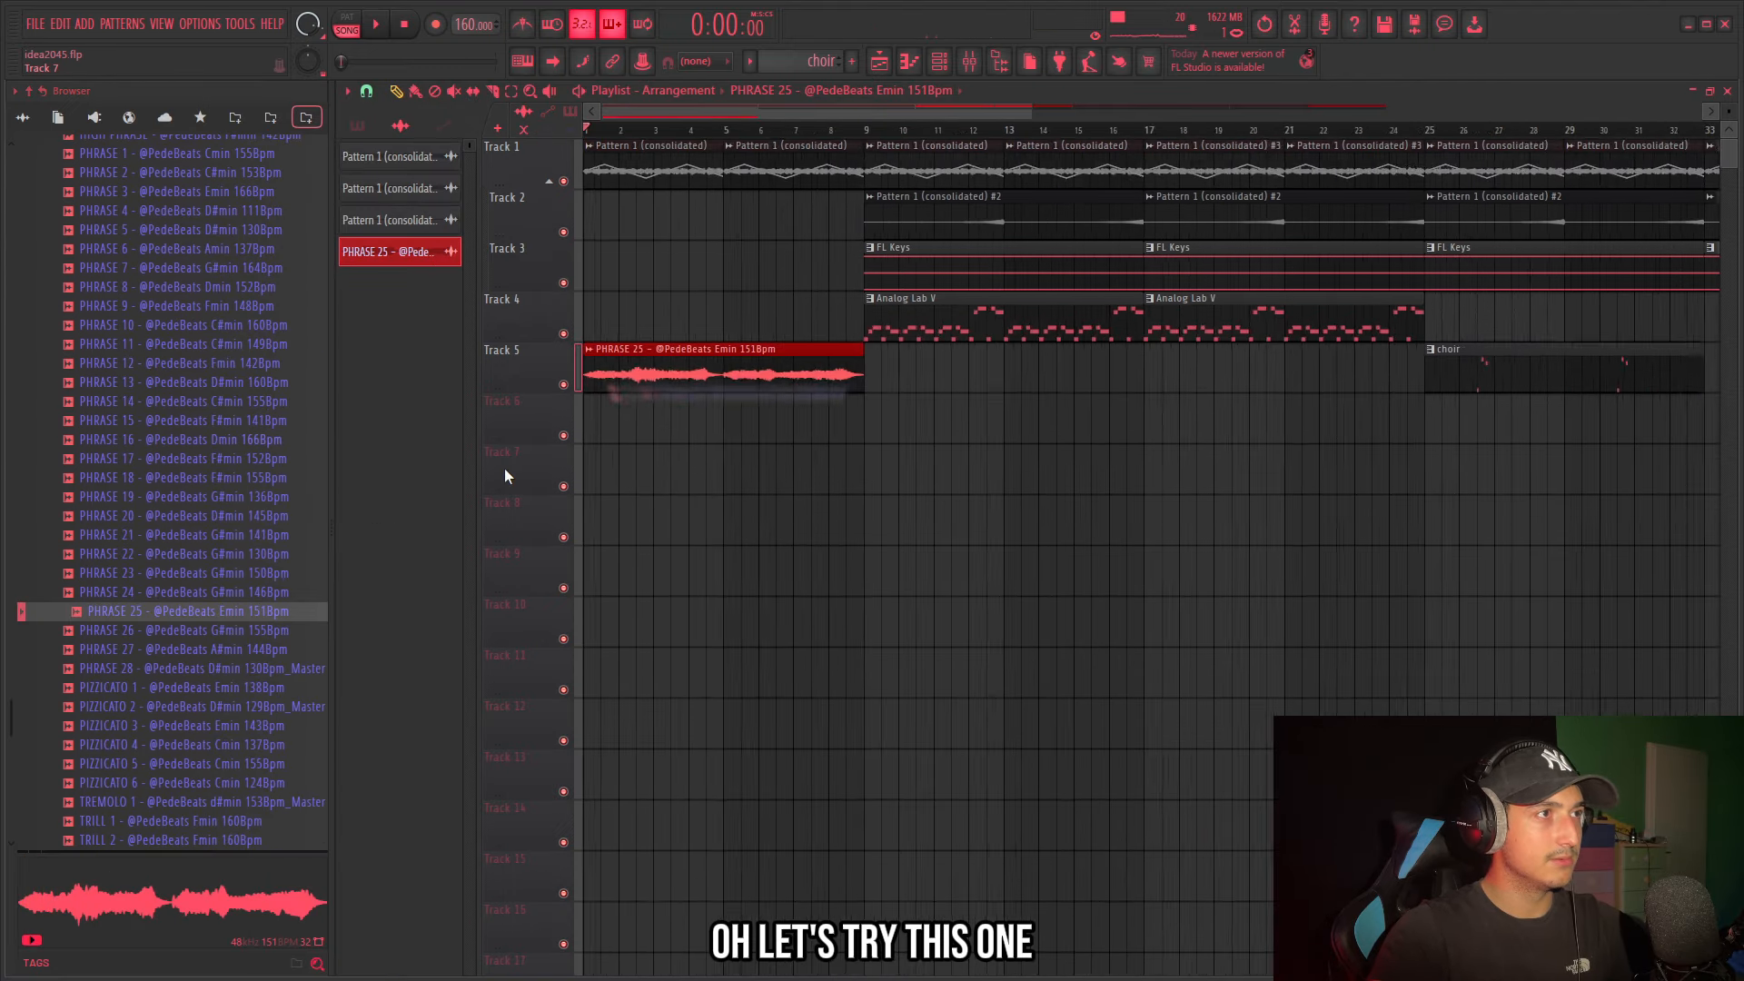
# Set the time-stretching mode of the PHRASE 25 audio clip to Stretch while the arrangement plays.
pyautogui.scroll(2, 504, 467)
pyautogui.doubleClick(612, 358)
pyautogui.press('space')
pyautogui.click(798, 291)
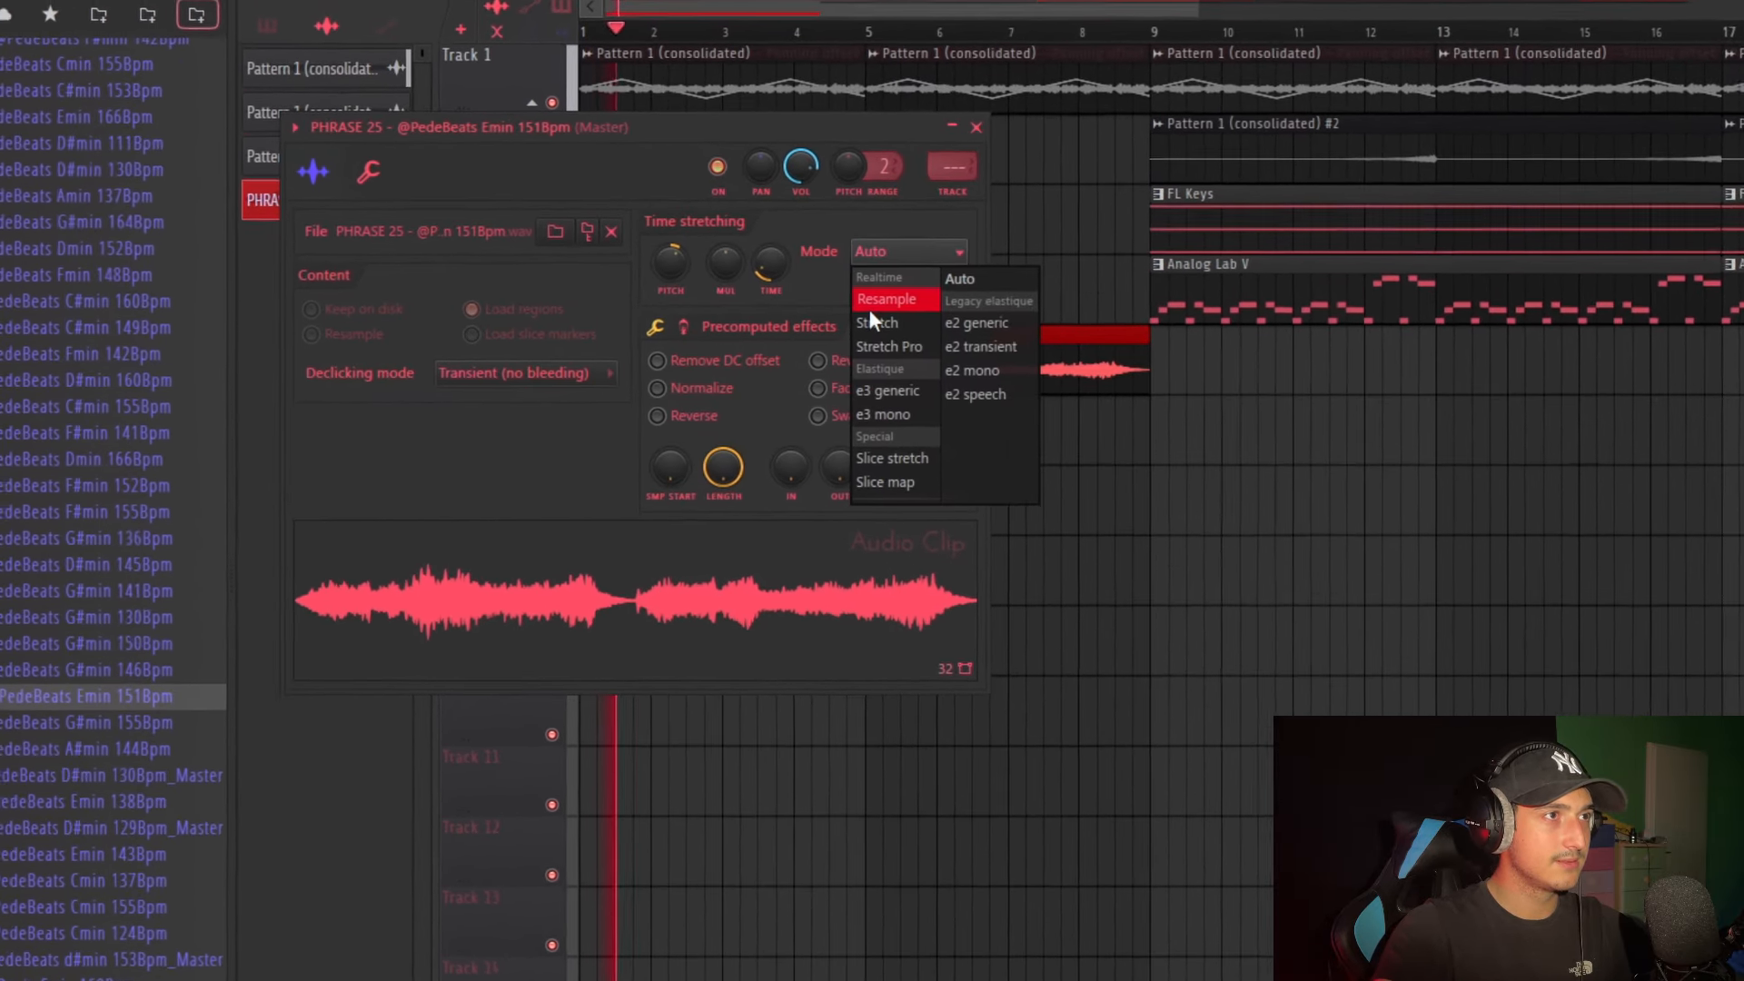
pyautogui.click(795, 341)
pyautogui.scroll(-5, 746, 235)
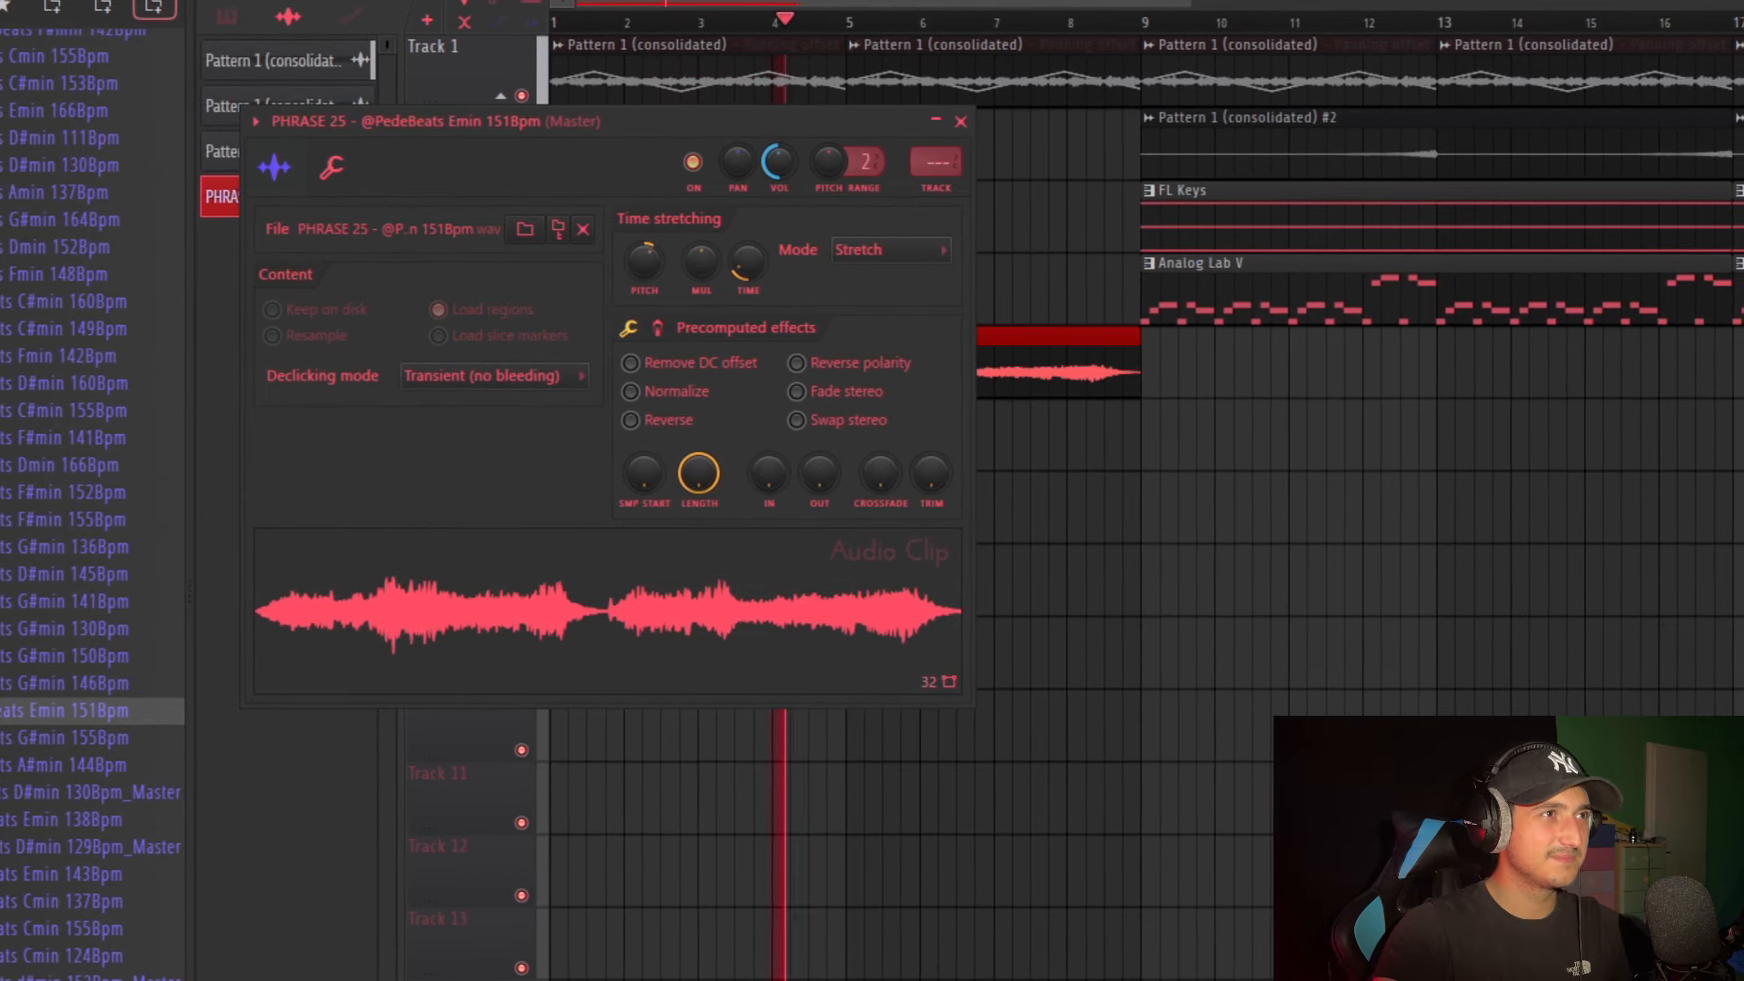
# Route the PHRASE 25 clip to mixer track 6 and reduce its high frequencies with Fruity parametric EQ 2.
pyautogui.moveTo(928, 164); pyautogui.dragTo(928, 125)
pyautogui.click(939, 124)
pyautogui.moveTo(1123, 25); pyautogui.dragTo(534, 26)
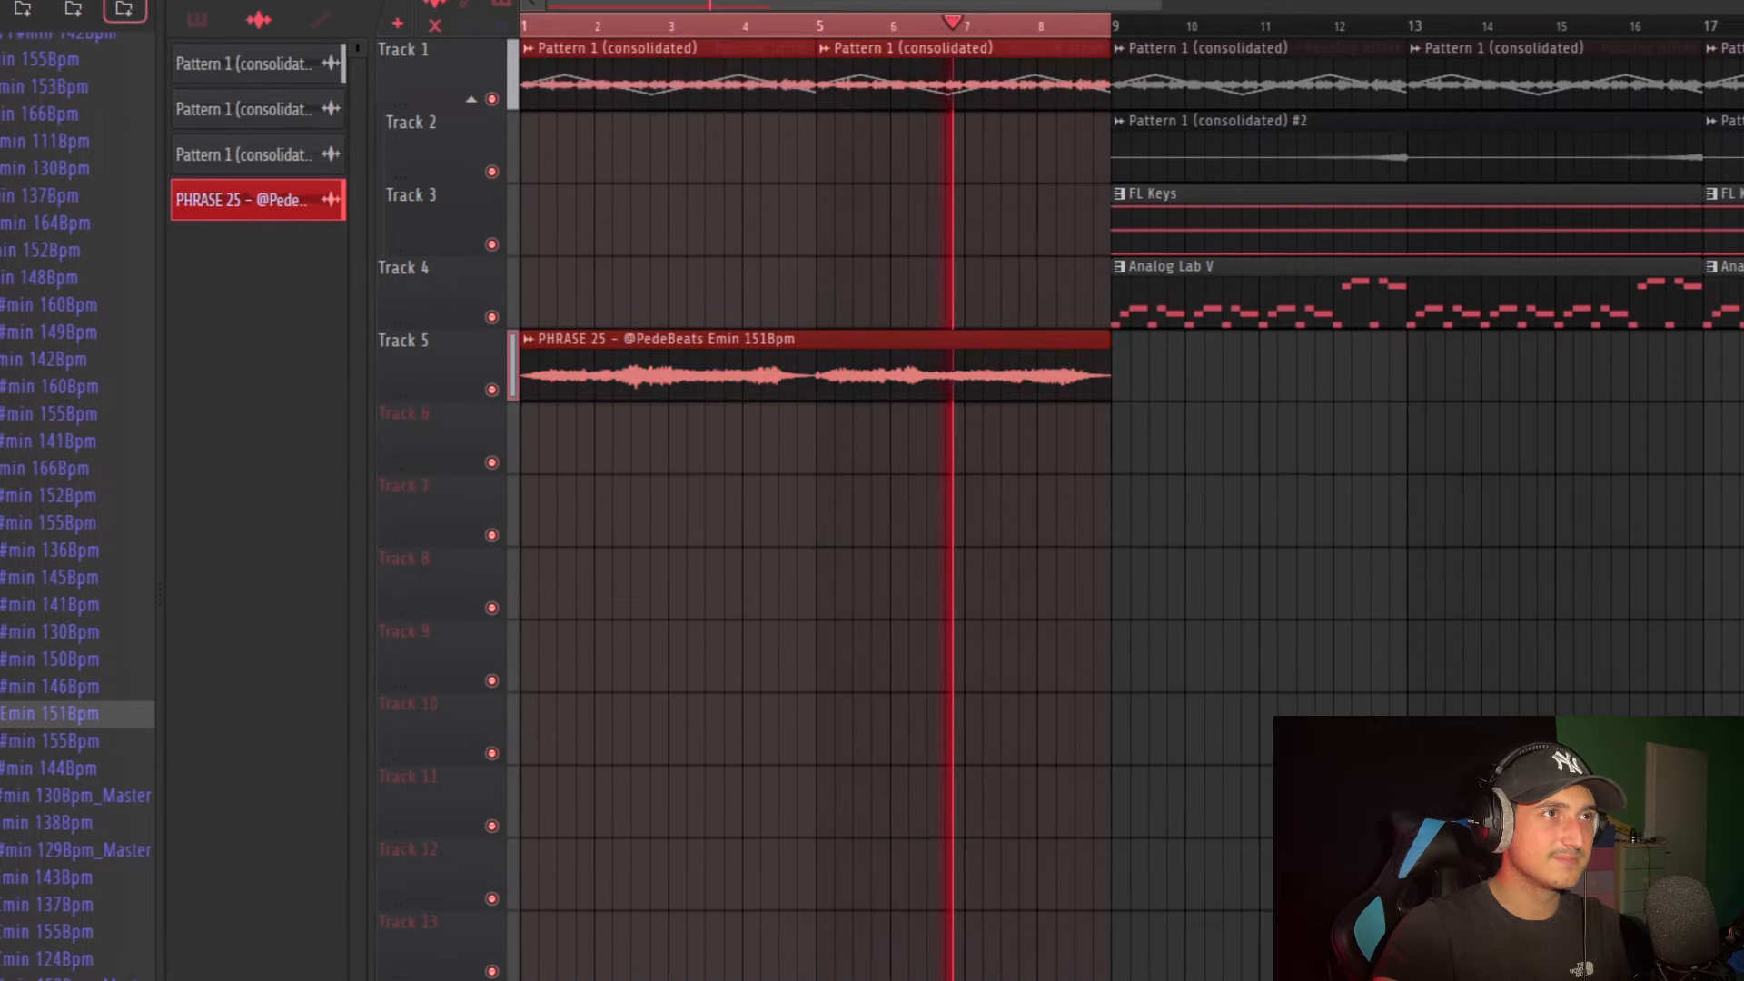
pyautogui.press('F9')
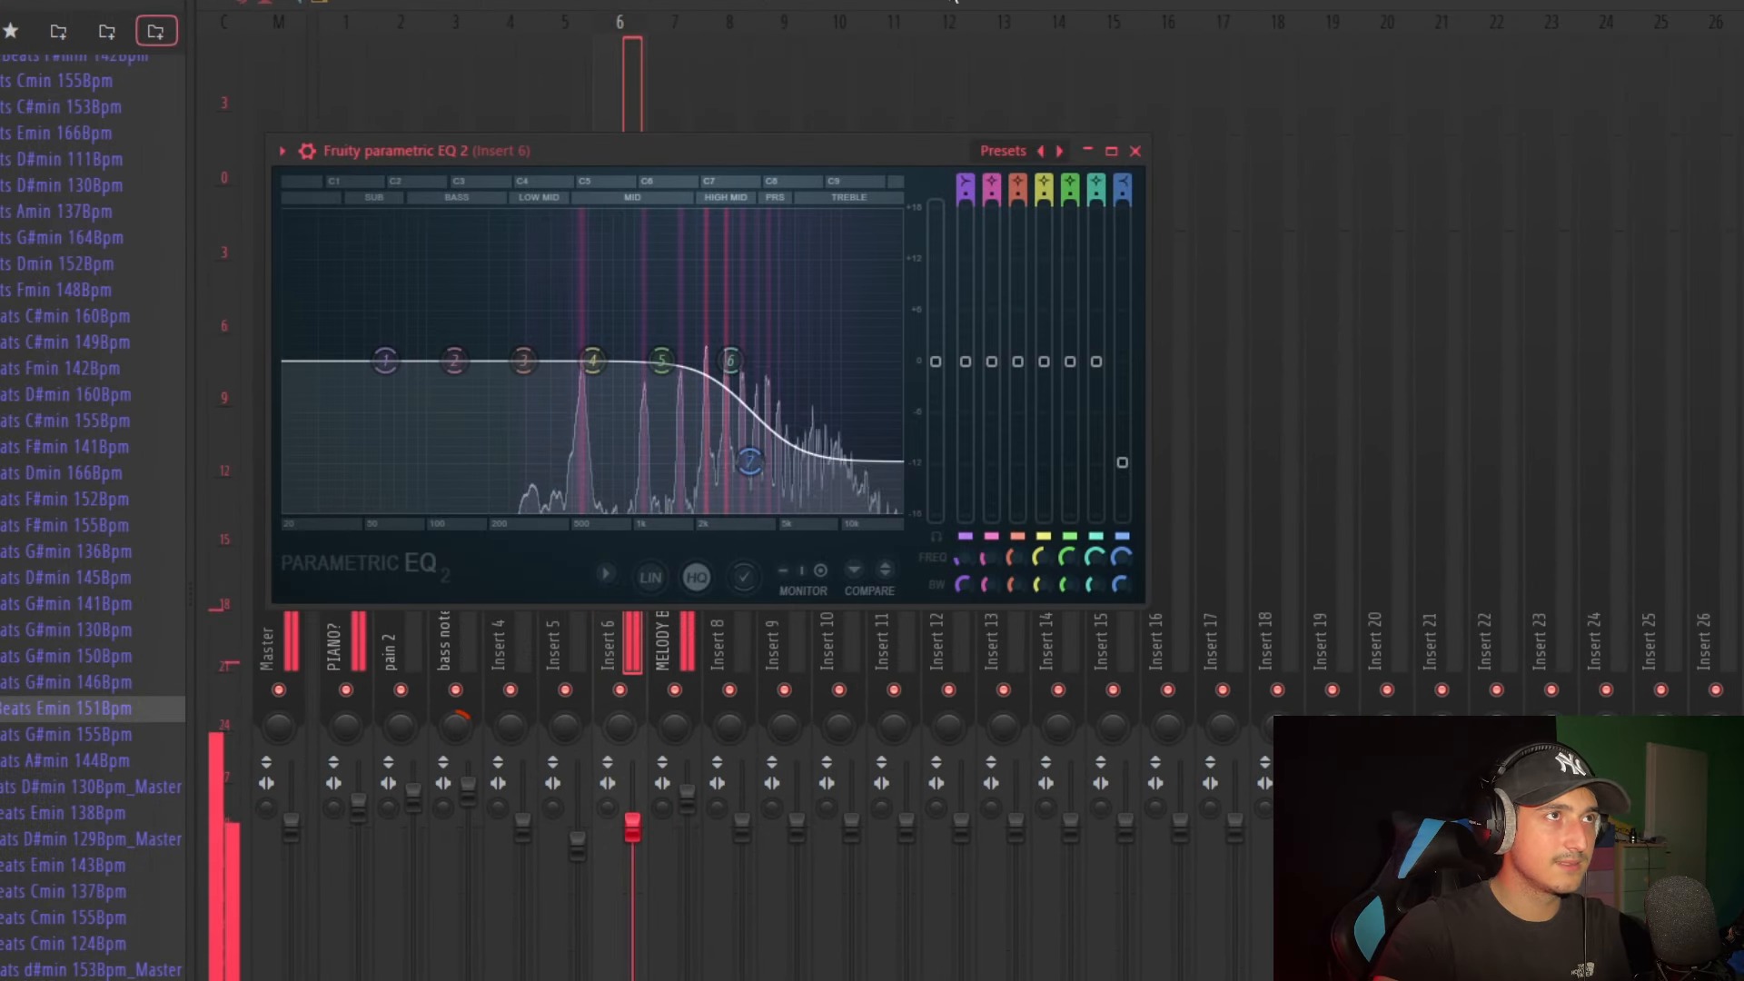
pyautogui.press('F9')
# Place a unique FL Keys #2 pattern on Track 3 at bar 1.
pyautogui.scroll(-6, 1167, 511)
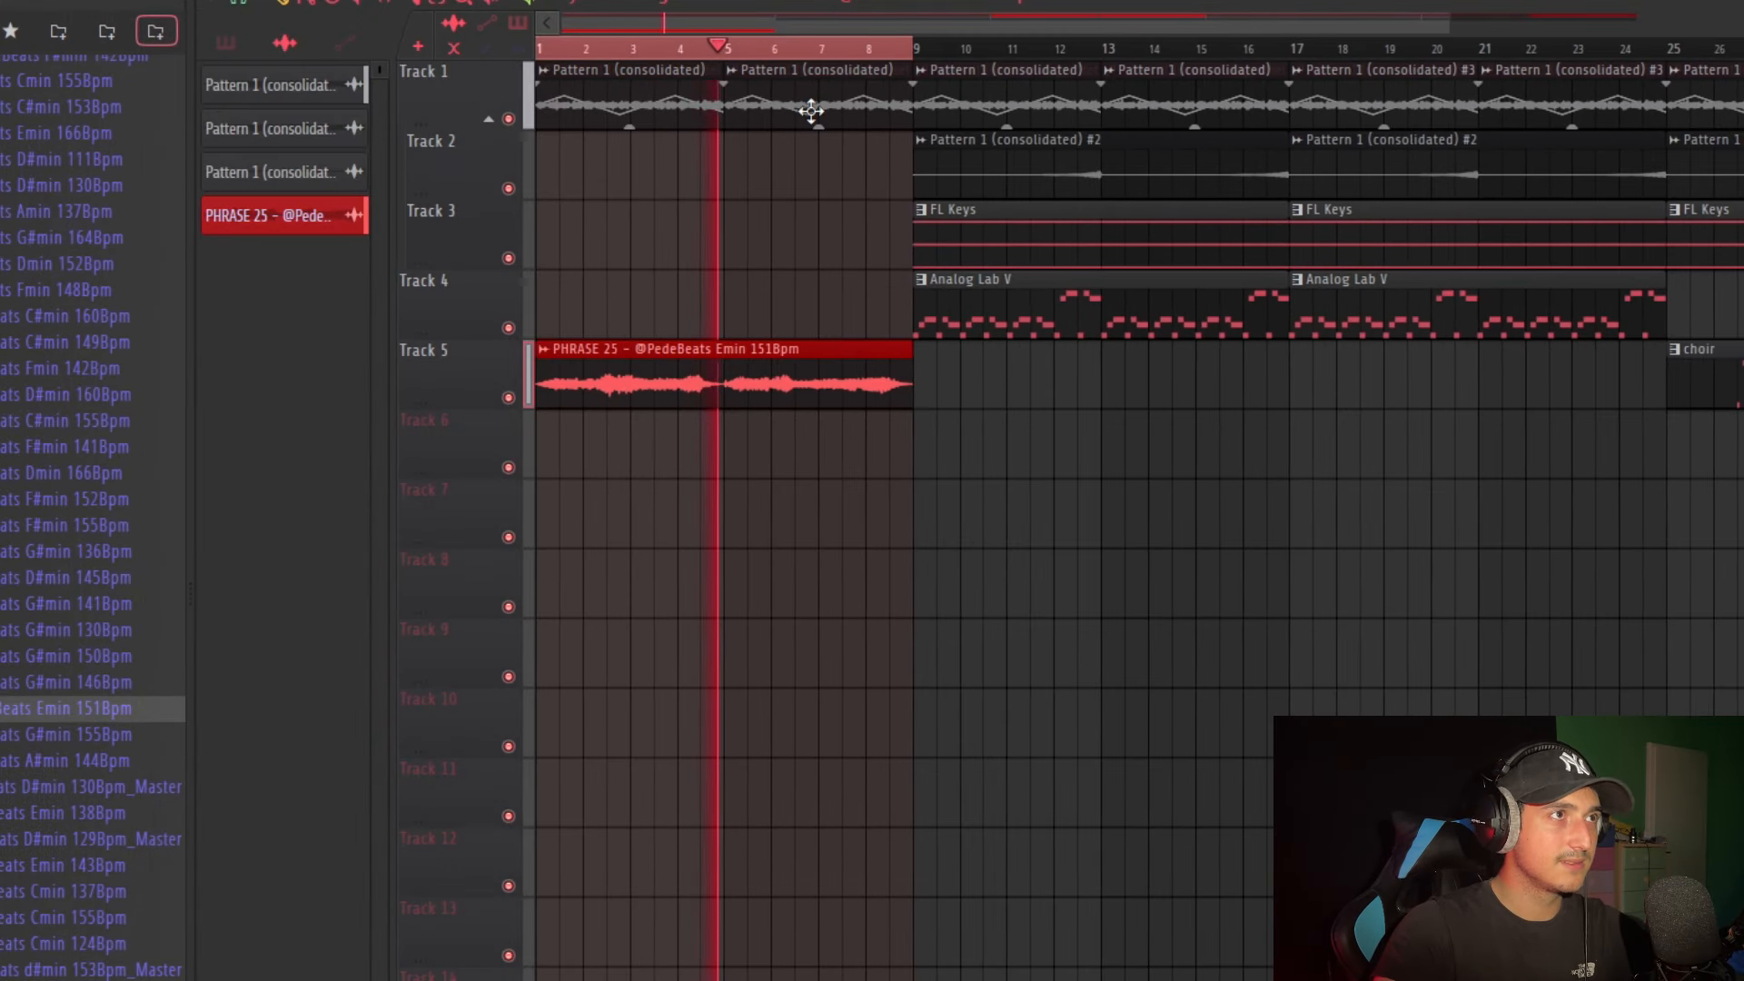
pyautogui.keyDown('ctrl'); pyautogui.click(734, 40); pyautogui.keyUp('ctrl')
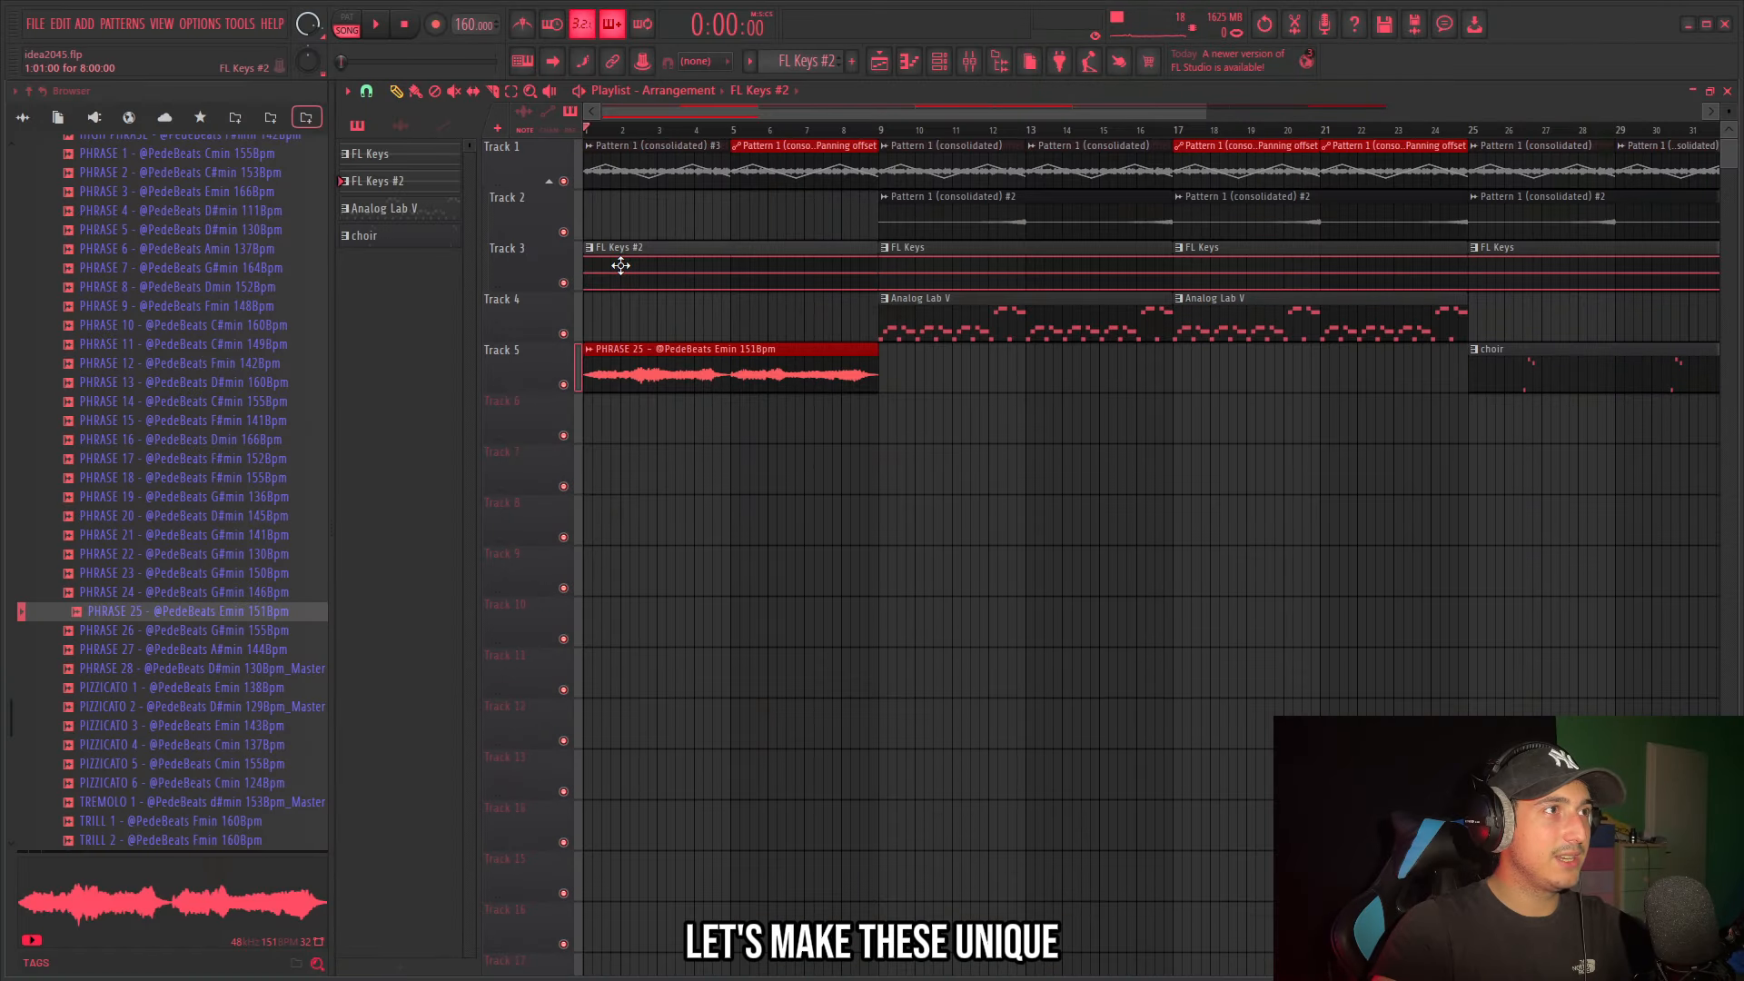
# Add the SPACE 2 bass one-shot from the Phoenix One-Shots to the channel rack on mixer track 9.
pyautogui.click(941, 64)
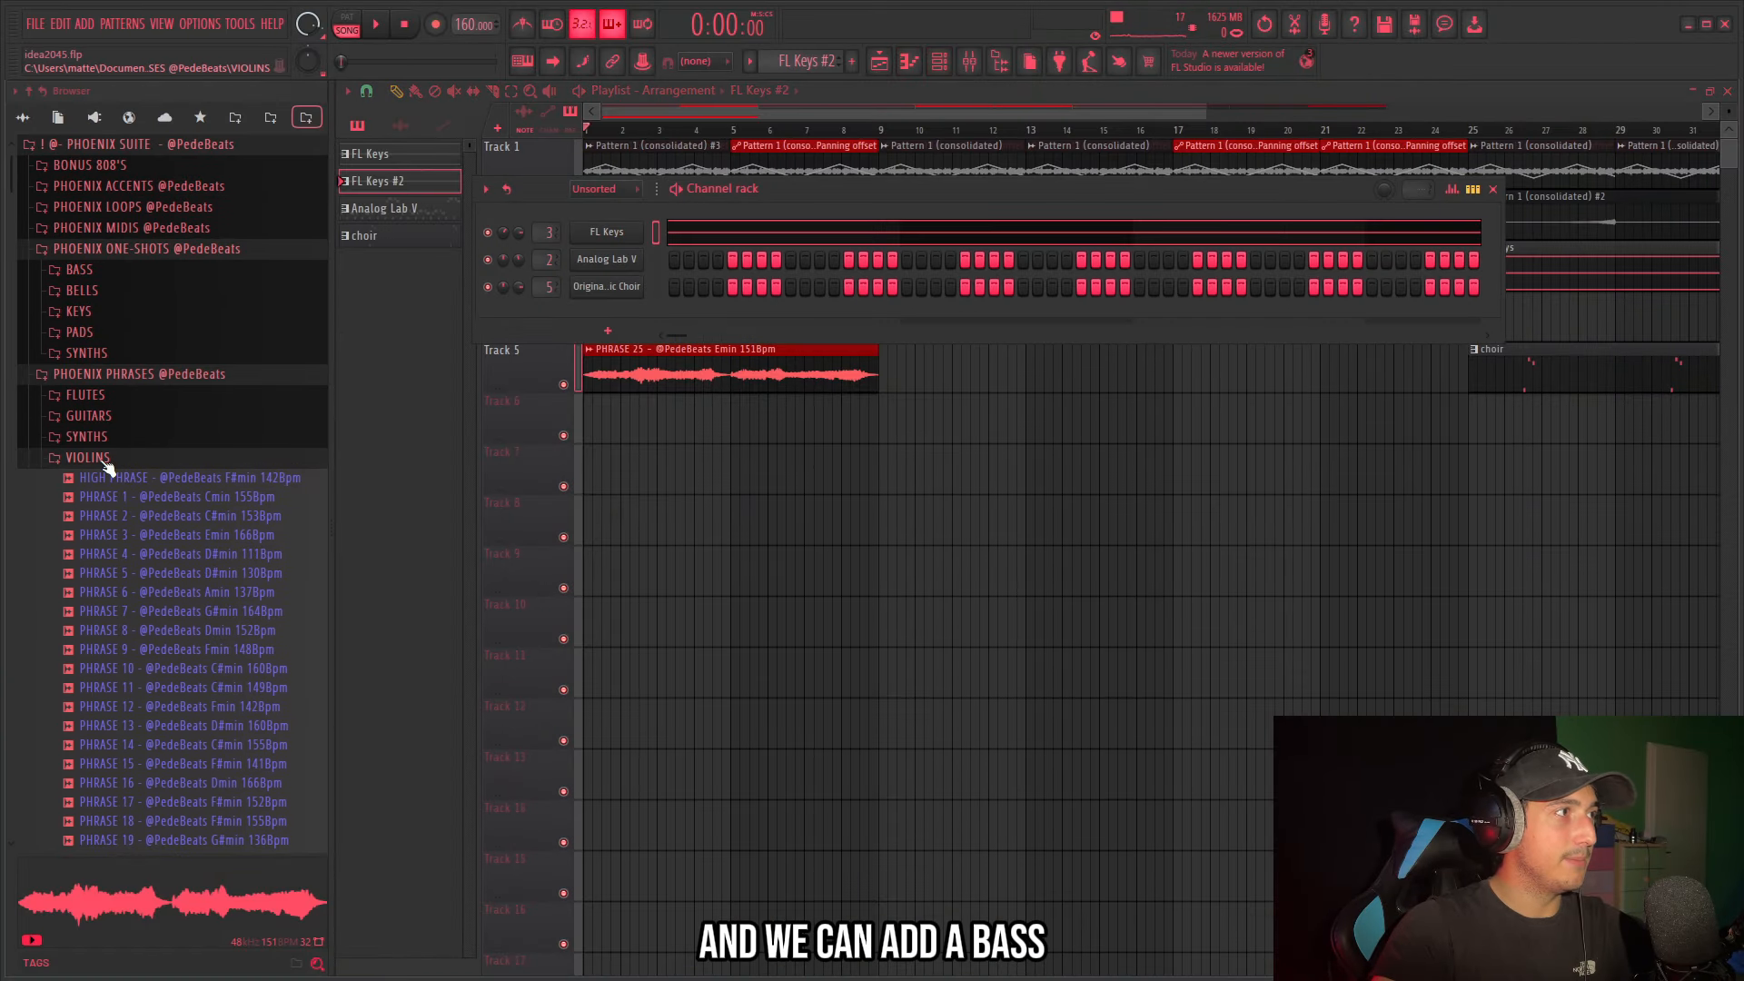
pyautogui.click(79, 269)
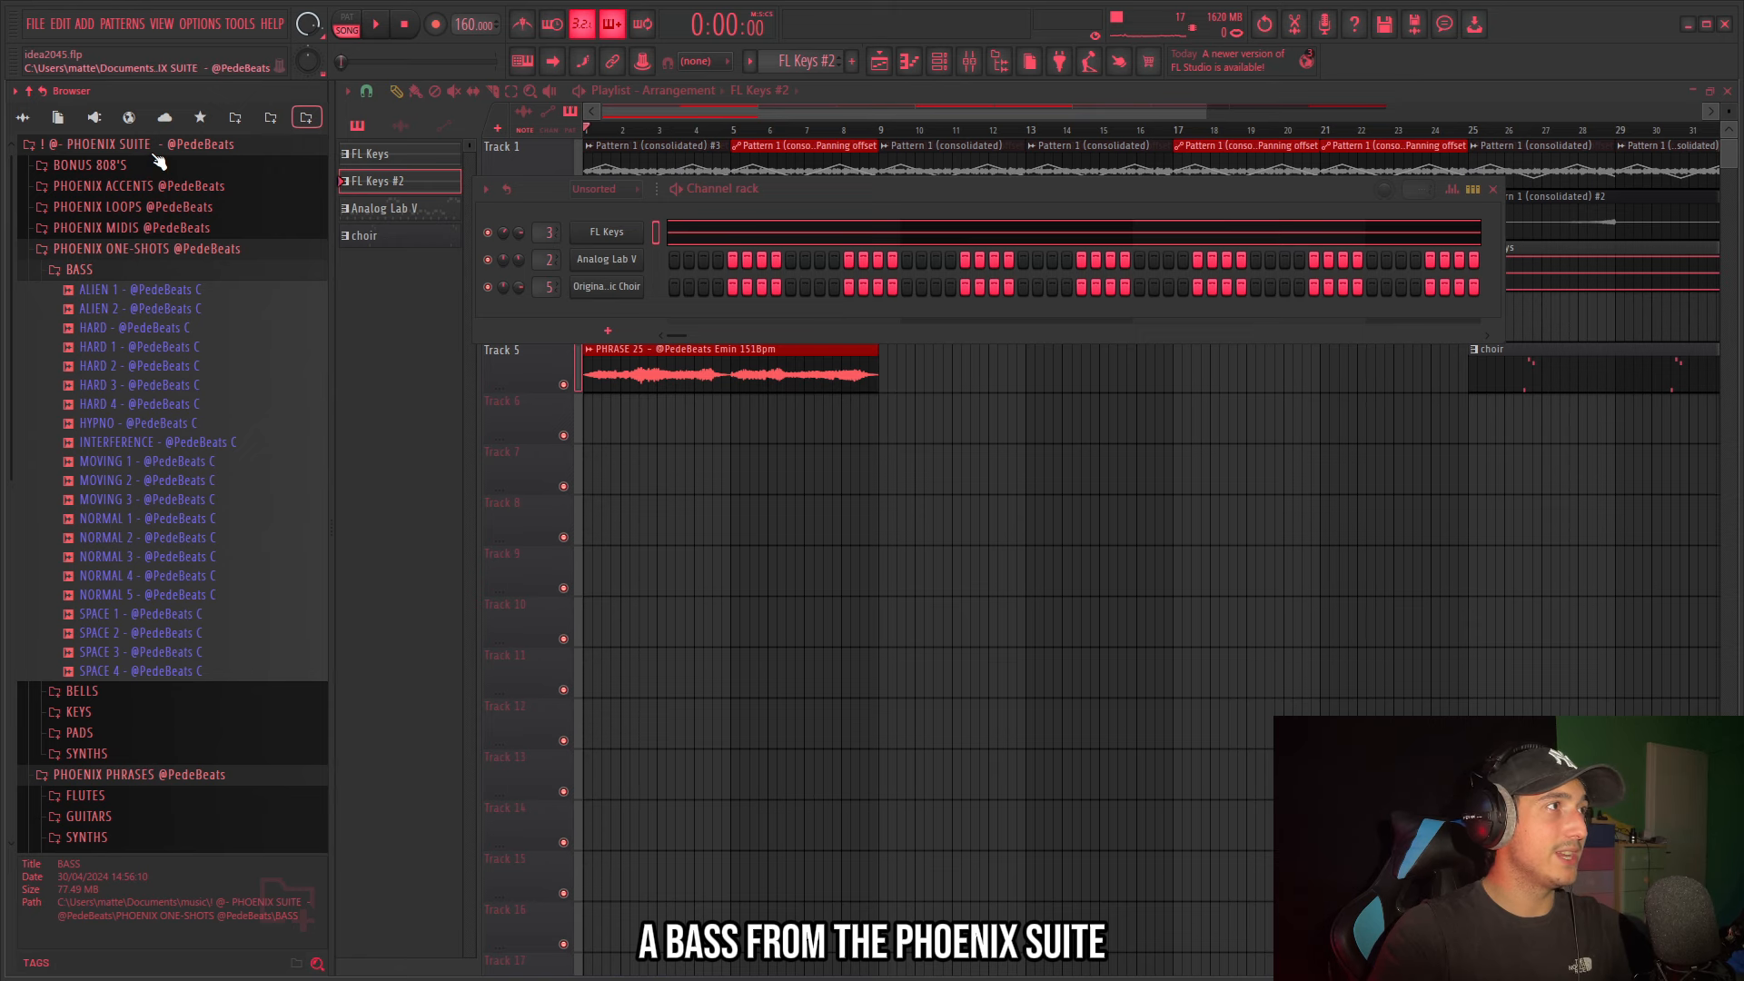
pyautogui.scroll(-2, 136, 537)
pyautogui.moveTo(136, 553); pyautogui.dragTo(268, 477)
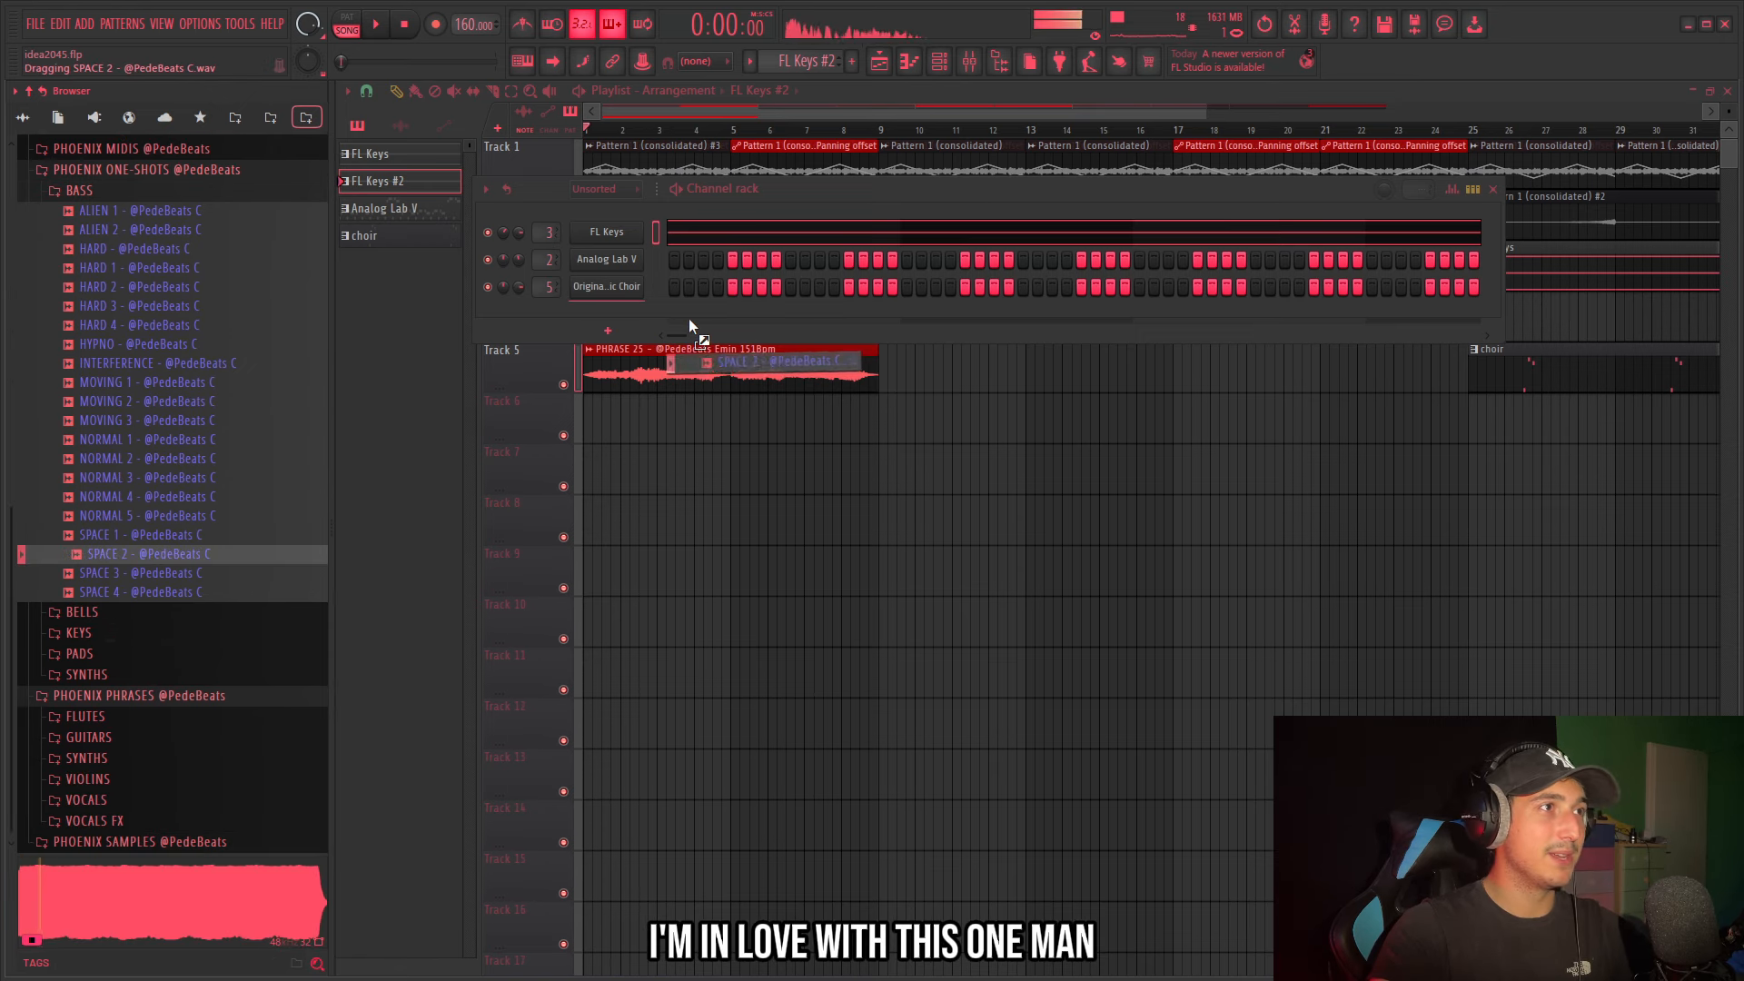
pyautogui.moveTo(689, 318); pyautogui.dragTo(688, 320)
pyautogui.moveTo(494, 397); pyautogui.dragTo(489, 397)
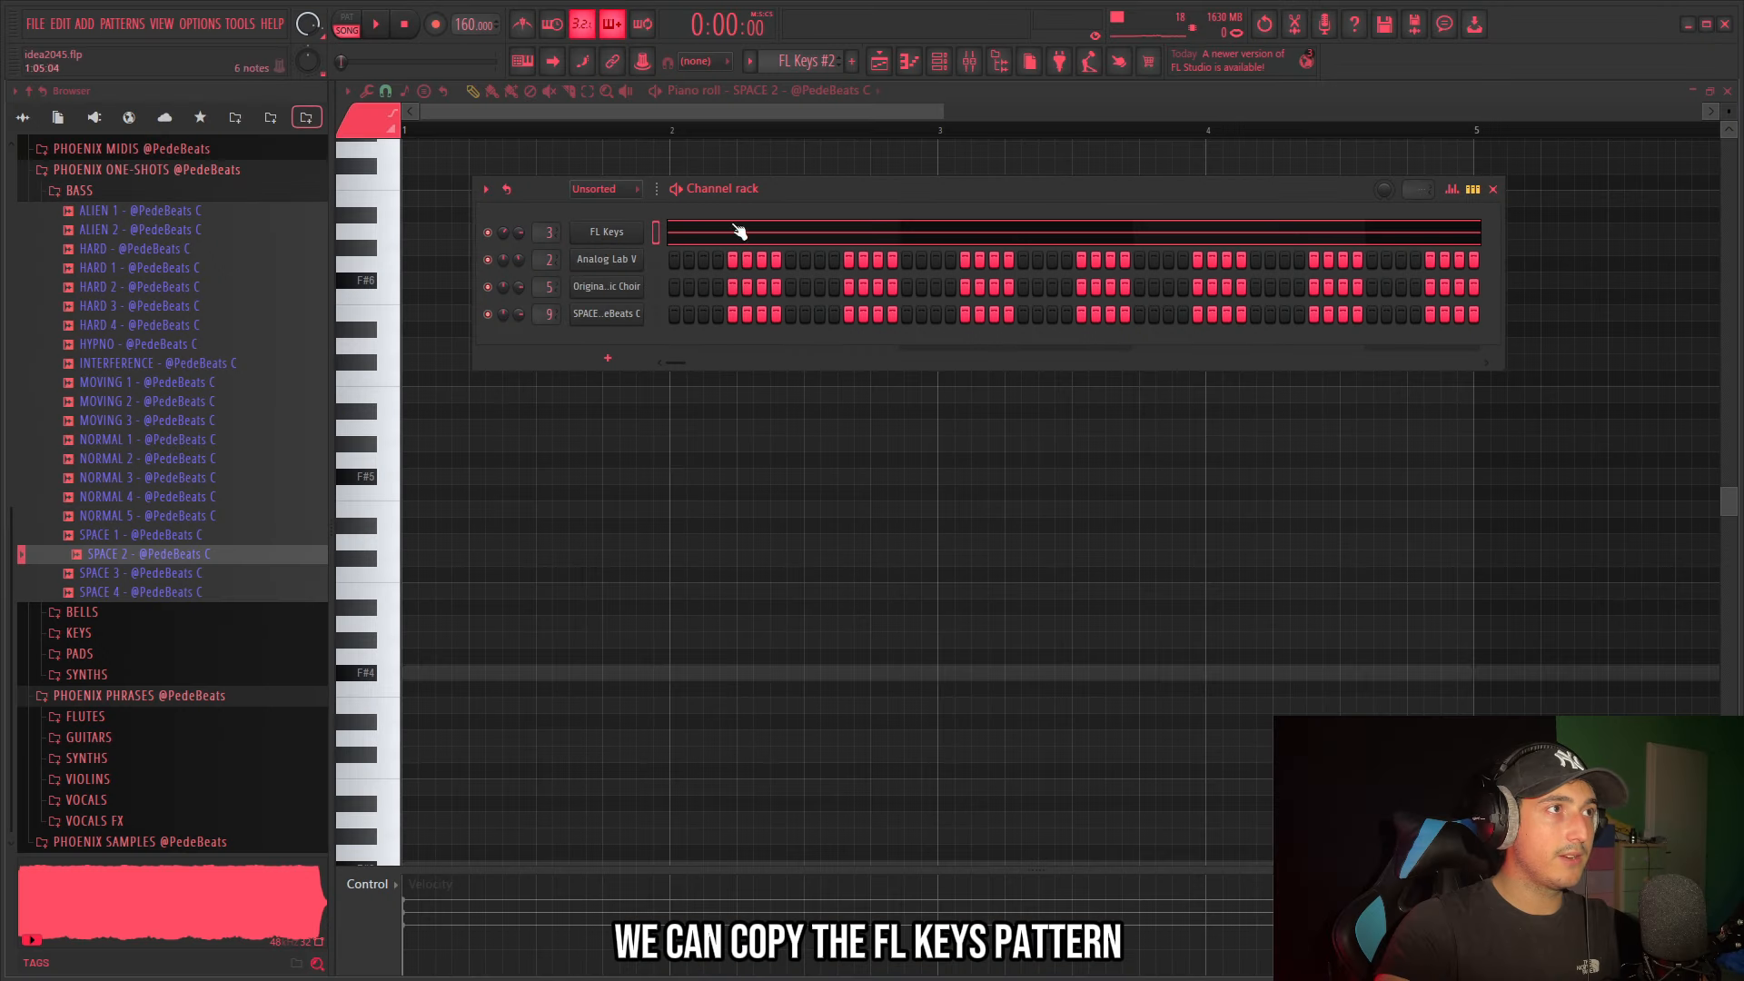
# Copy the FL Keys notes and paste them into the SPACE 2 bass channel.
pyautogui.rightClick(740, 233)
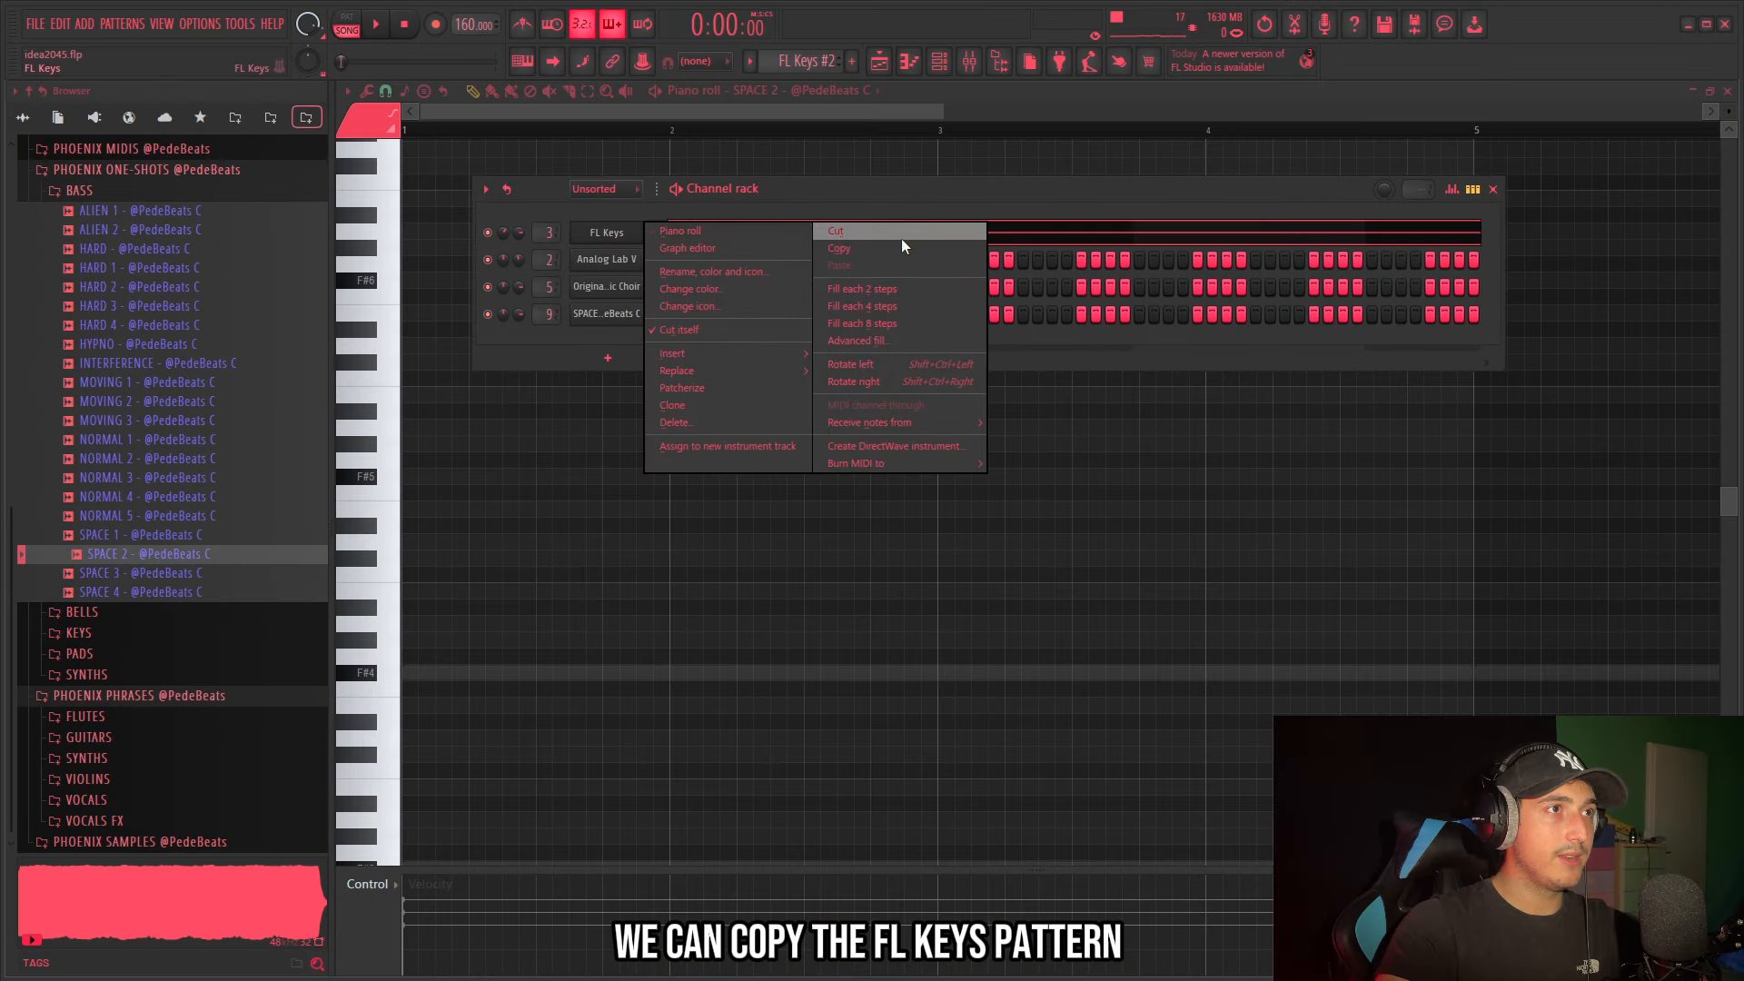
pyautogui.click(896, 242)
pyautogui.rightClick(647, 314)
pyautogui.click(841, 347)
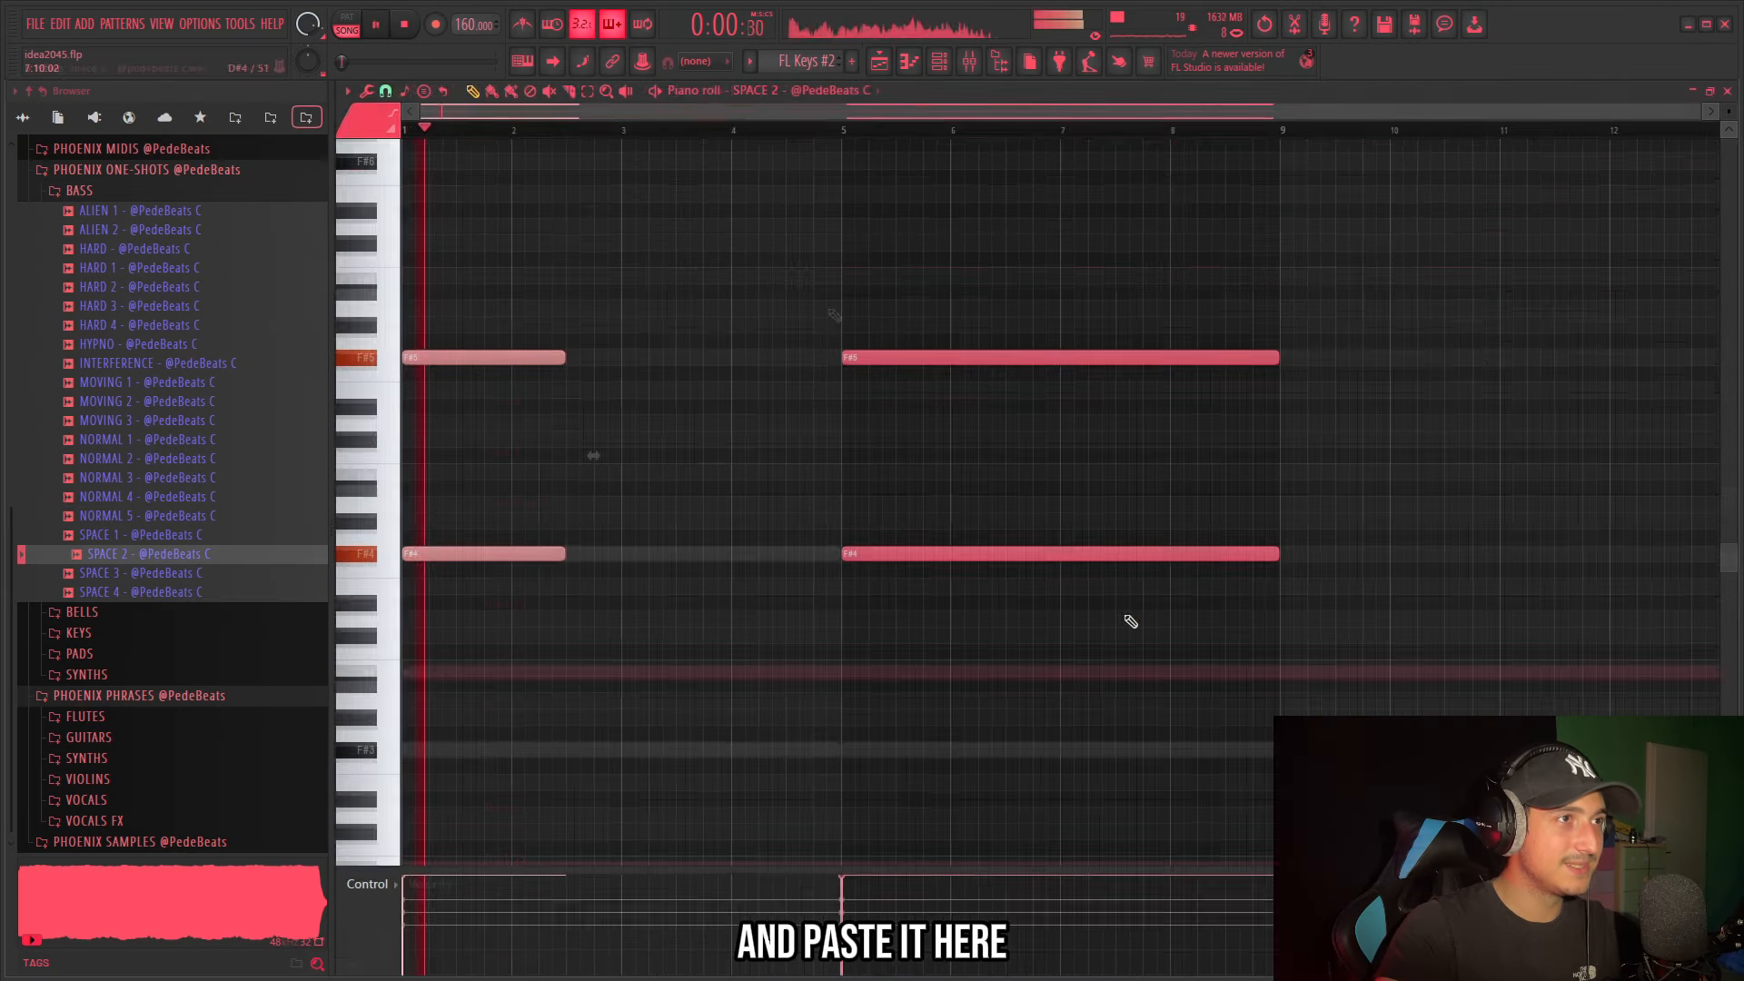
# Remove the long F#4 and F#5 bass notes at bar 5 and repeat the opening pair at bars 3, 5 and 7.
pyautogui.rightClick(1027, 358)
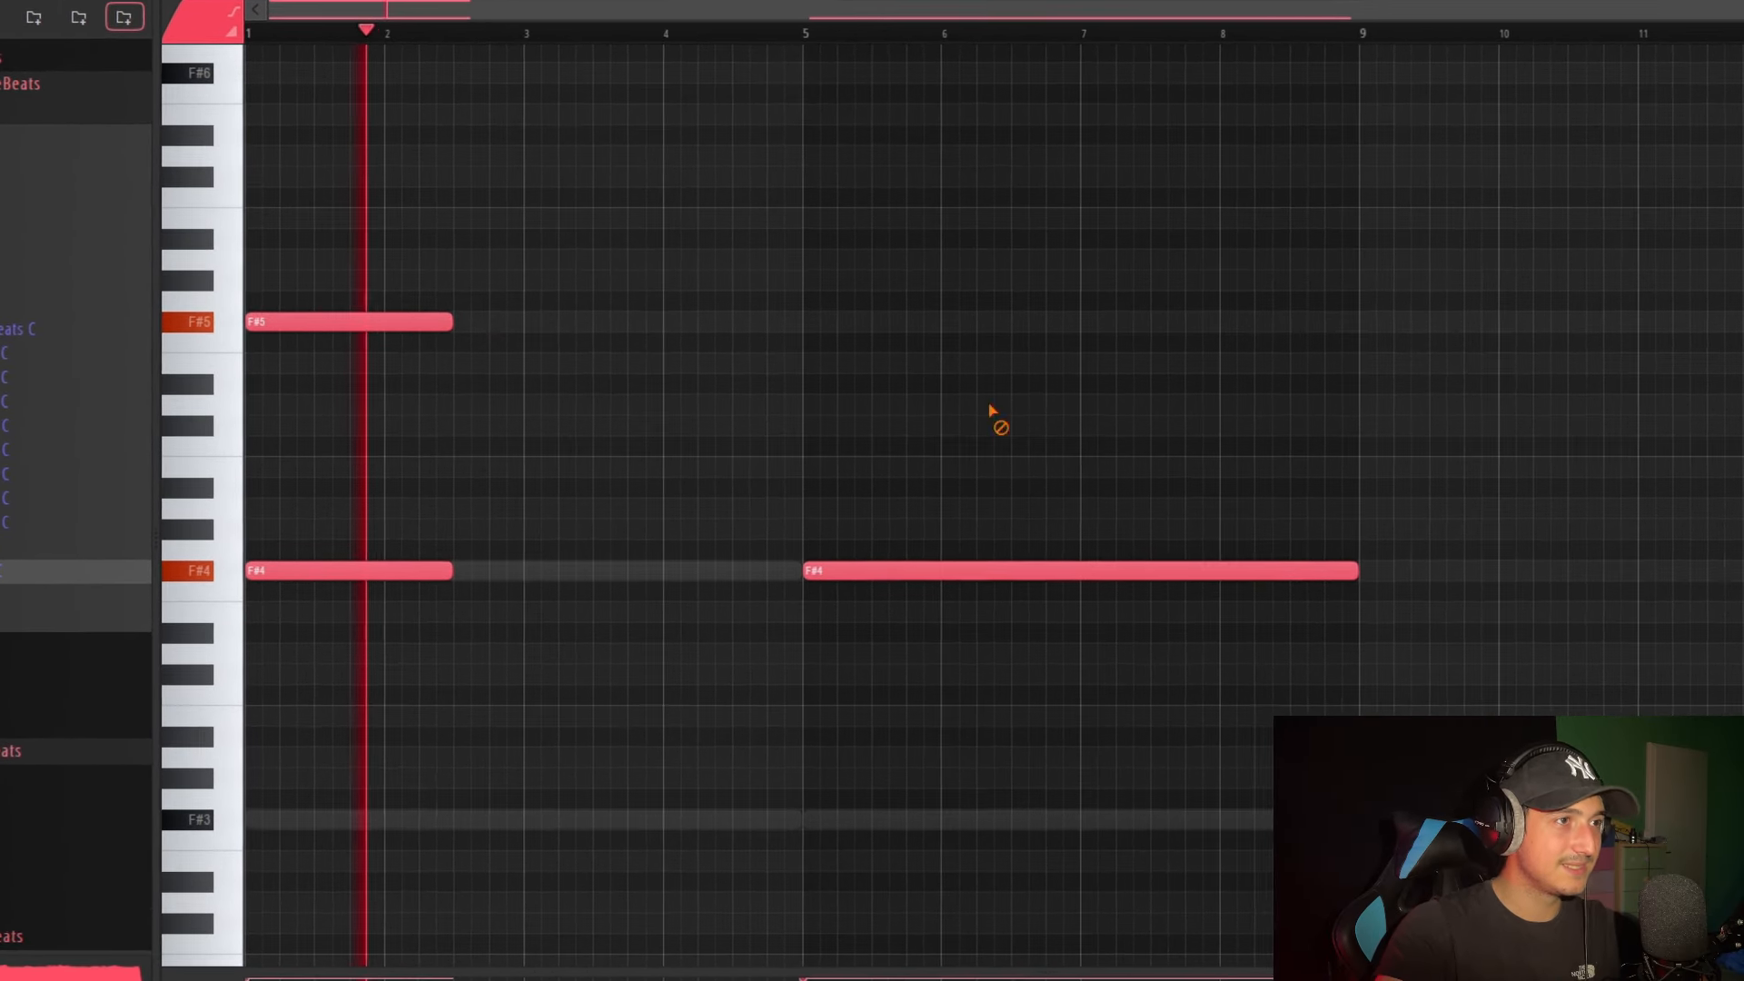
pyautogui.rightClick(926, 570)
pyautogui.moveTo(730, 650); pyautogui.dragTo(661, 323)
pyautogui.moveTo(1023, 704); pyautogui.dragTo(764, 606)
pyautogui.hotkey('ctrl', 'a')
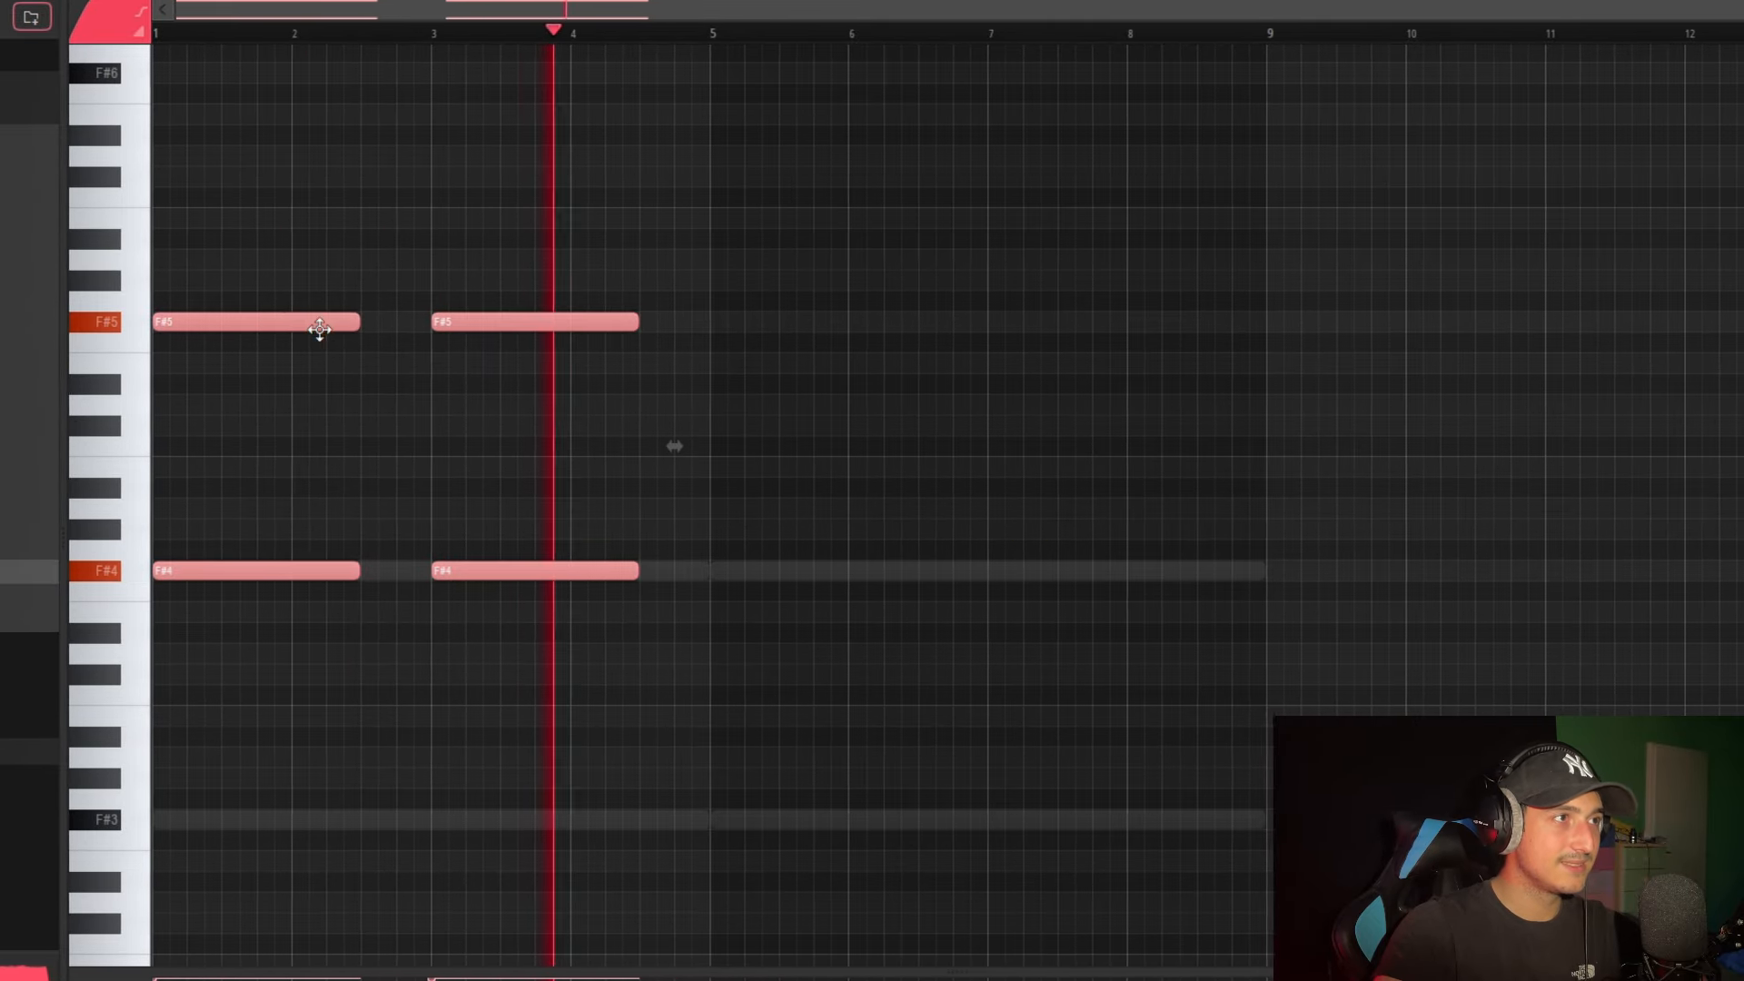
pyautogui.hotkey('ctrl', 'b')
# Add short D5 and C#5 bass notes in the second half of bar 4.
pyautogui.click(780, 357)
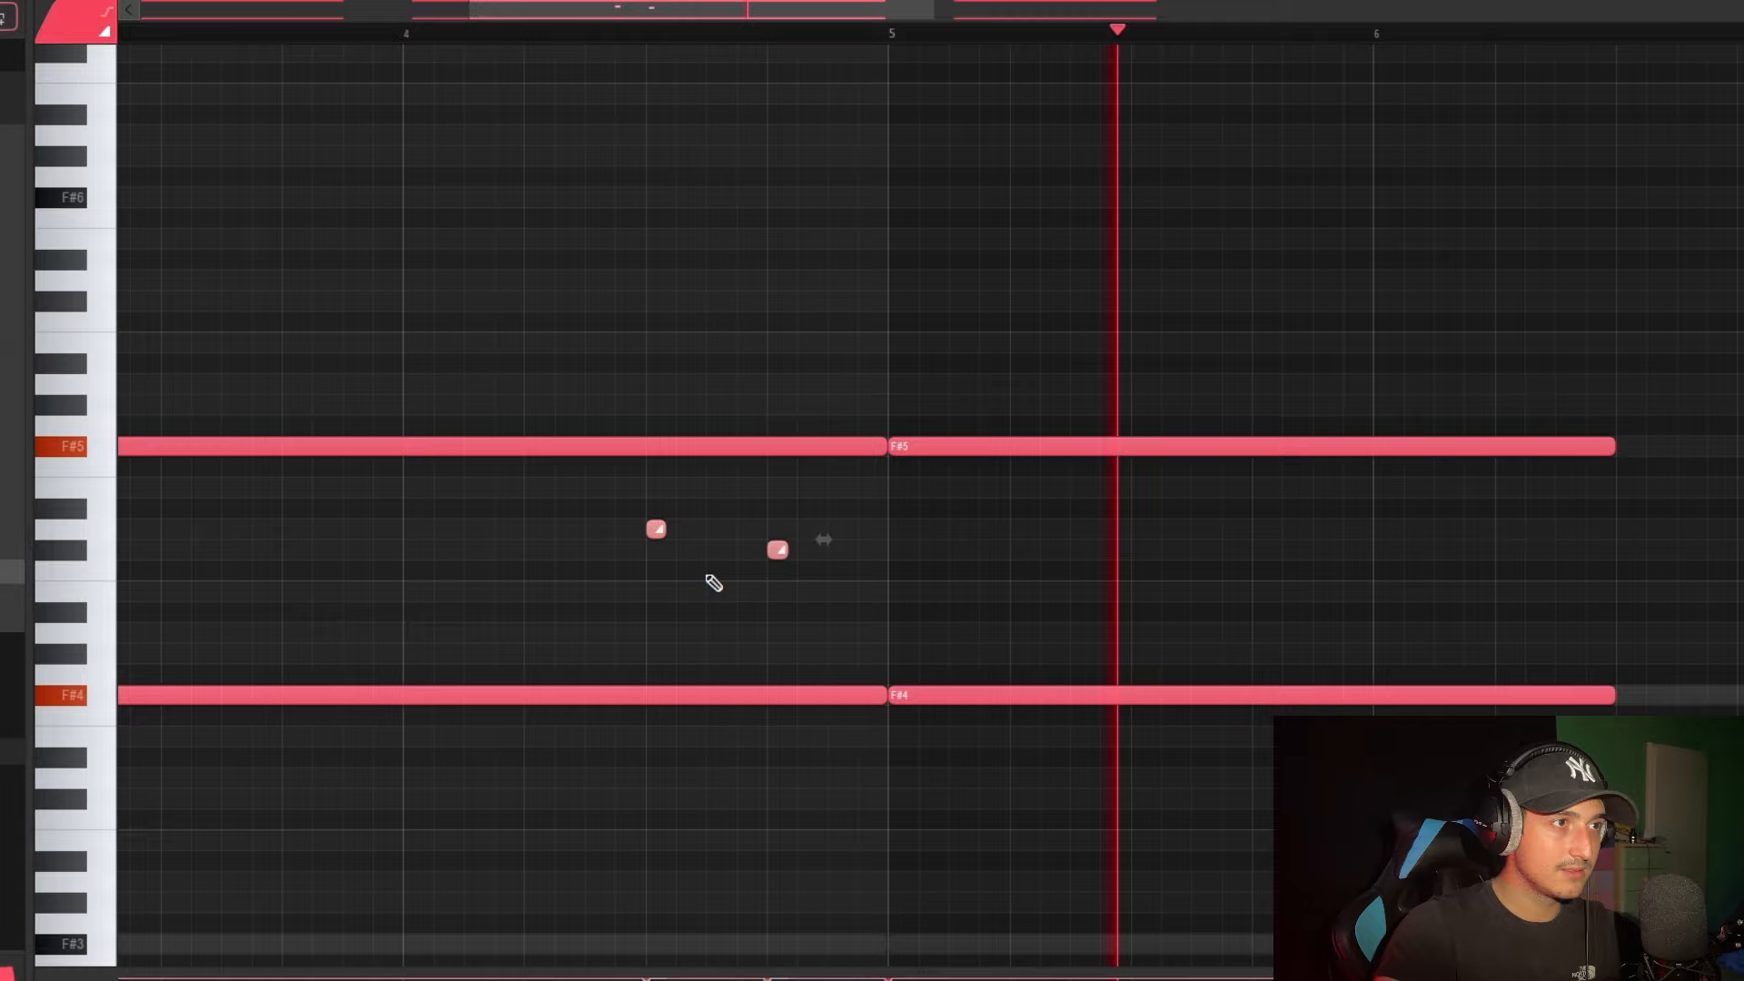
pyautogui.scroll(-5, 814, 584)
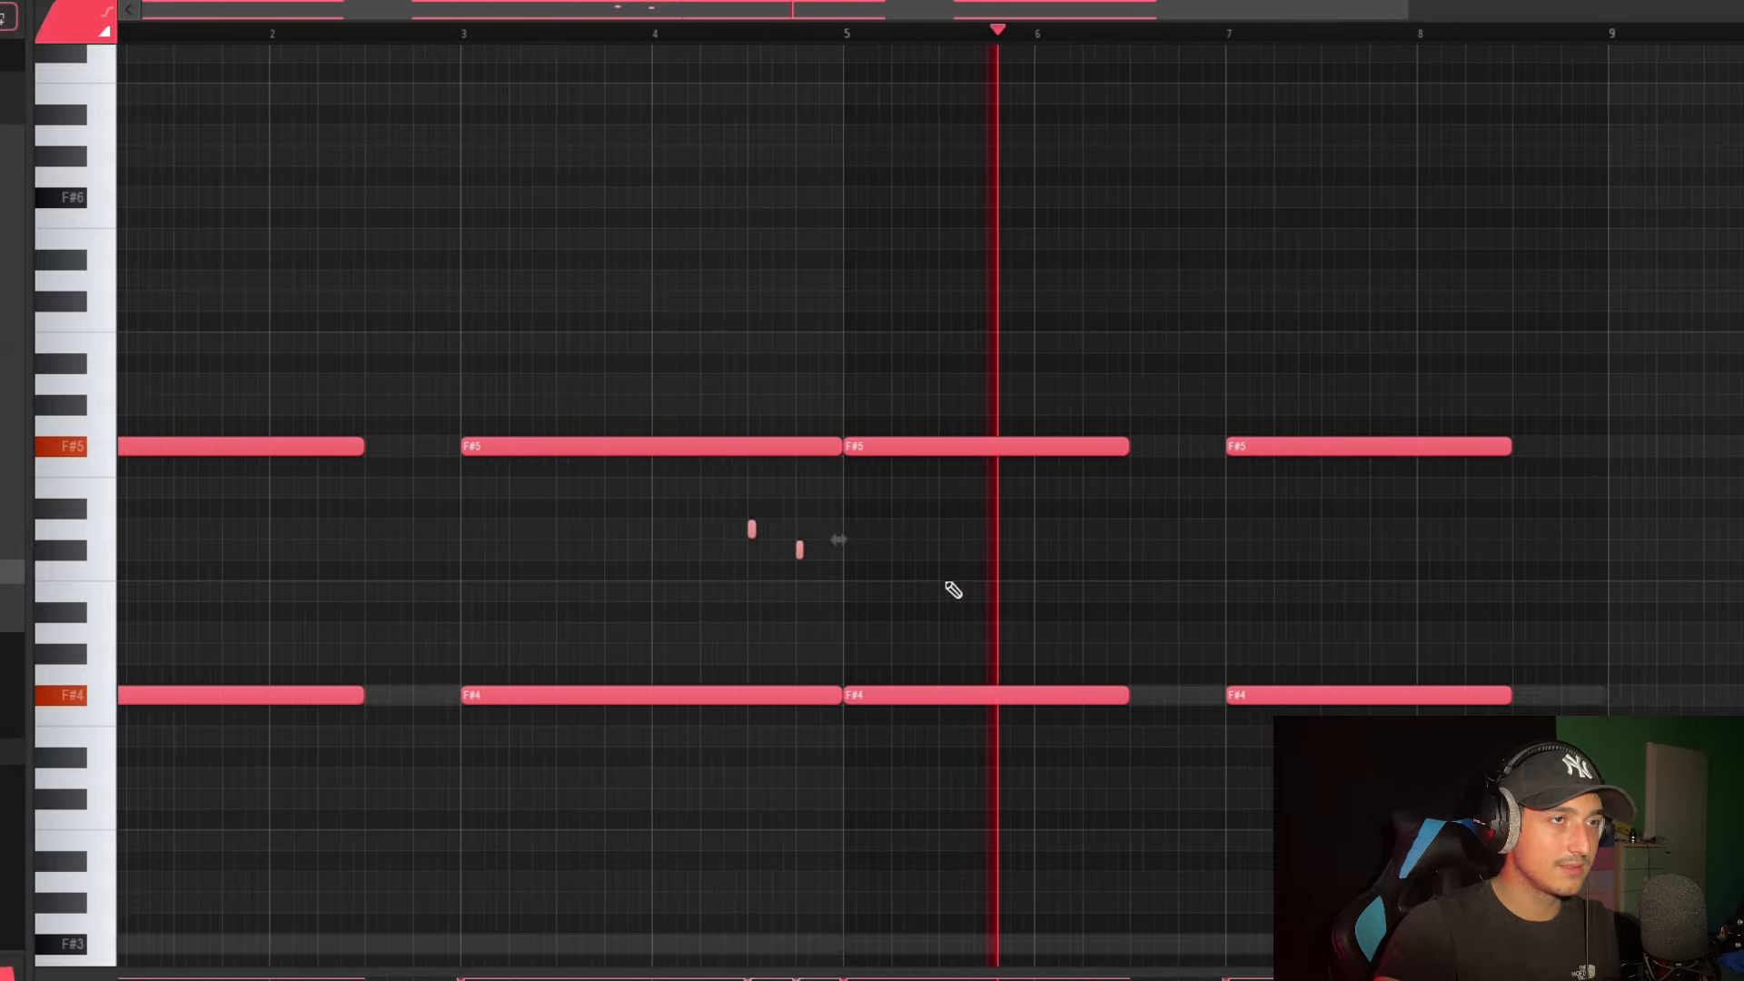
pyautogui.scroll(2, 1272, 645)
pyautogui.scroll(-2, 1277, 653)
# Consolidate all the intro clips in bars 1–8 into one audio clip and set its time-stretching mode to Stretch.
pyautogui.moveTo(1454, 766); pyautogui.dragTo(674, 520)
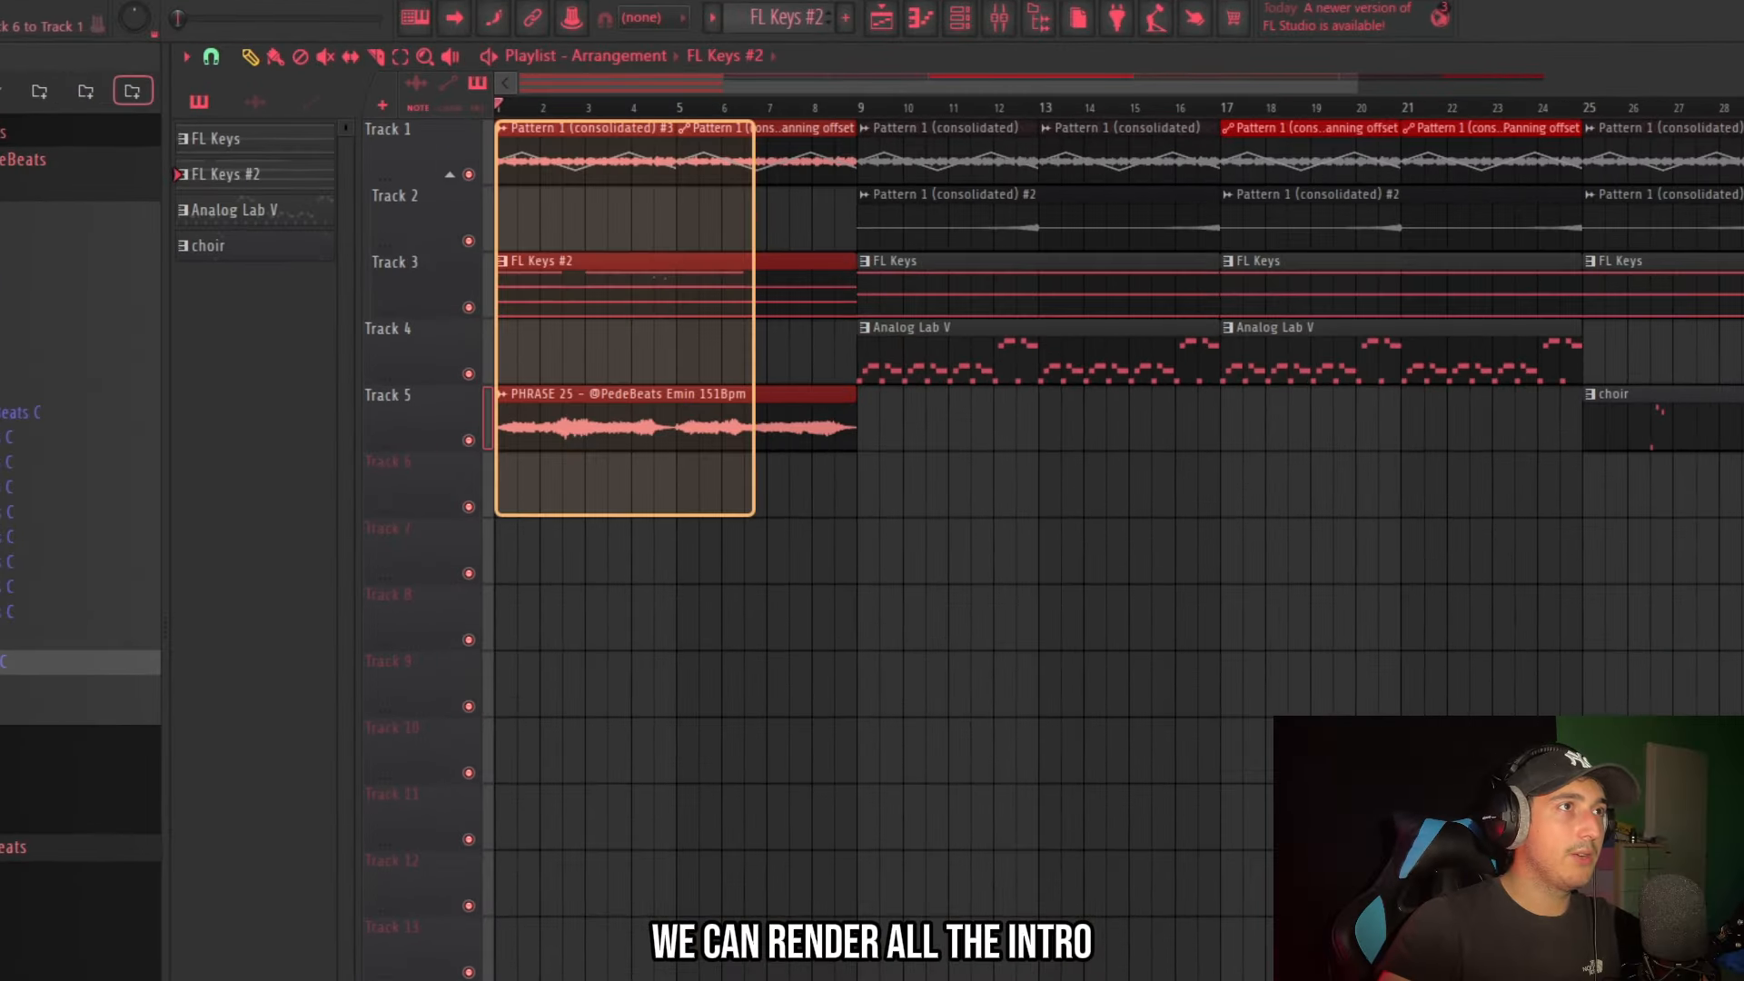
pyautogui.hotkey('ctrl', 'alt', 'c')
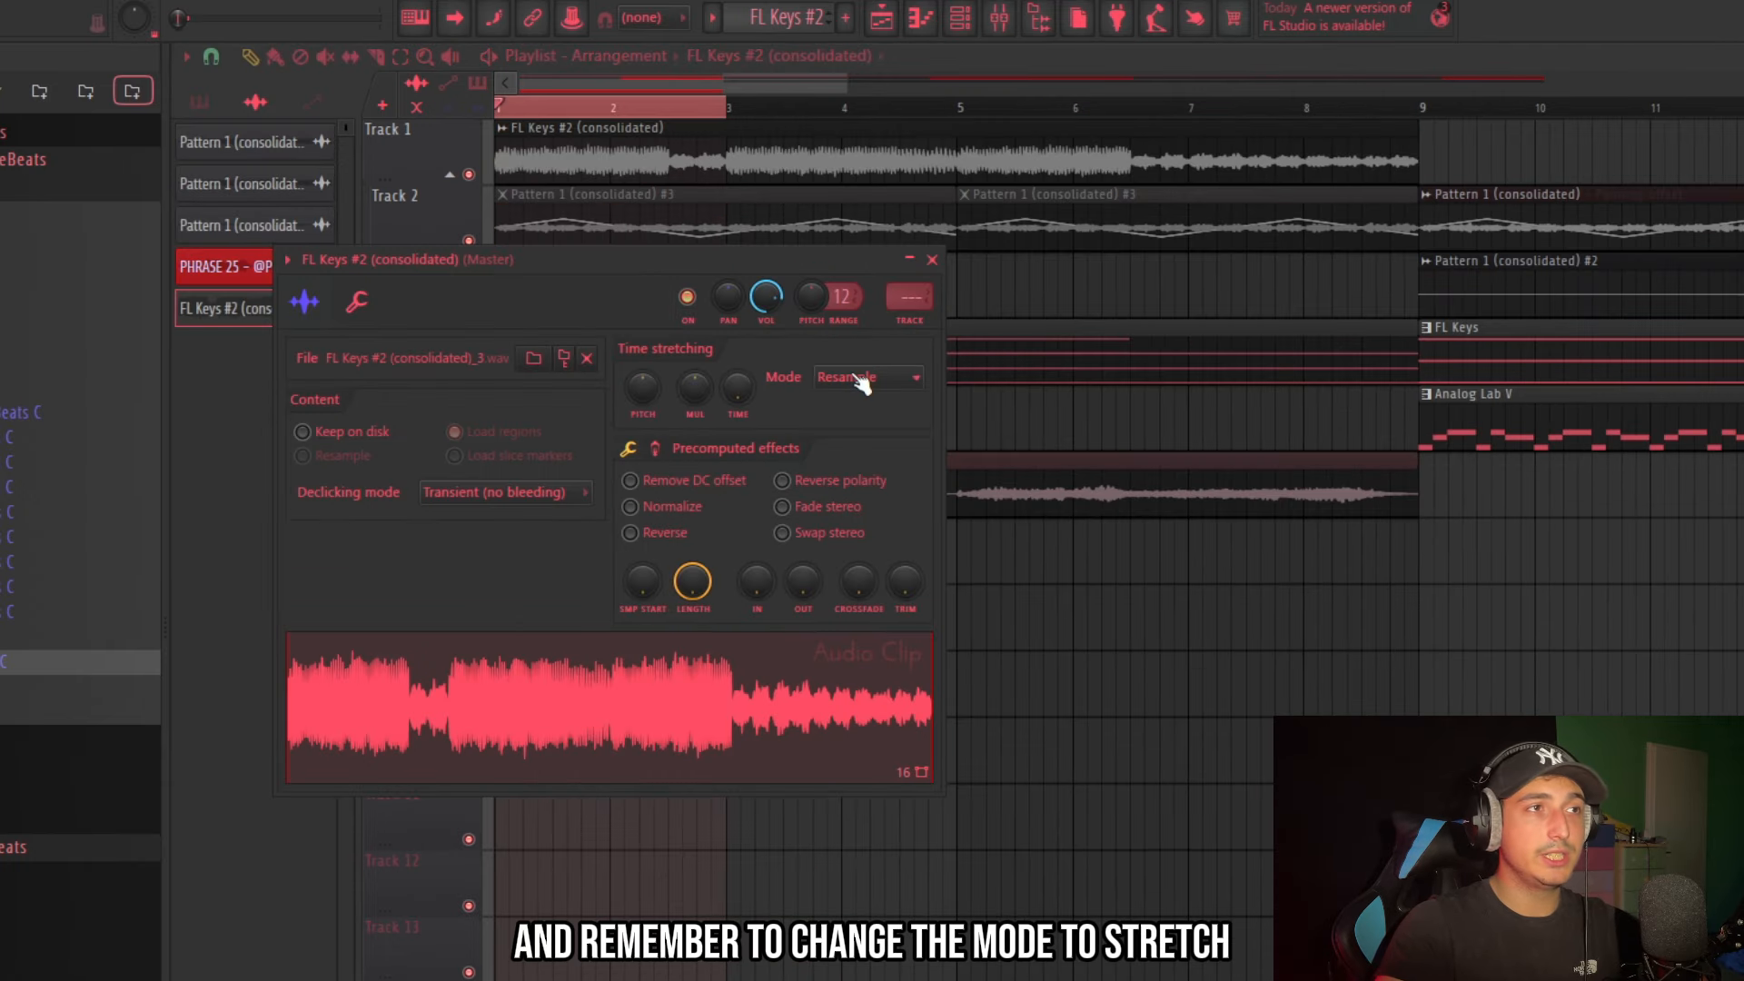
pyautogui.click(862, 382)
pyautogui.click(859, 446)
# Create an automation clip for the channel pitch of the consolidated intro audio and play it back.
pyautogui.rightClick(820, 291)
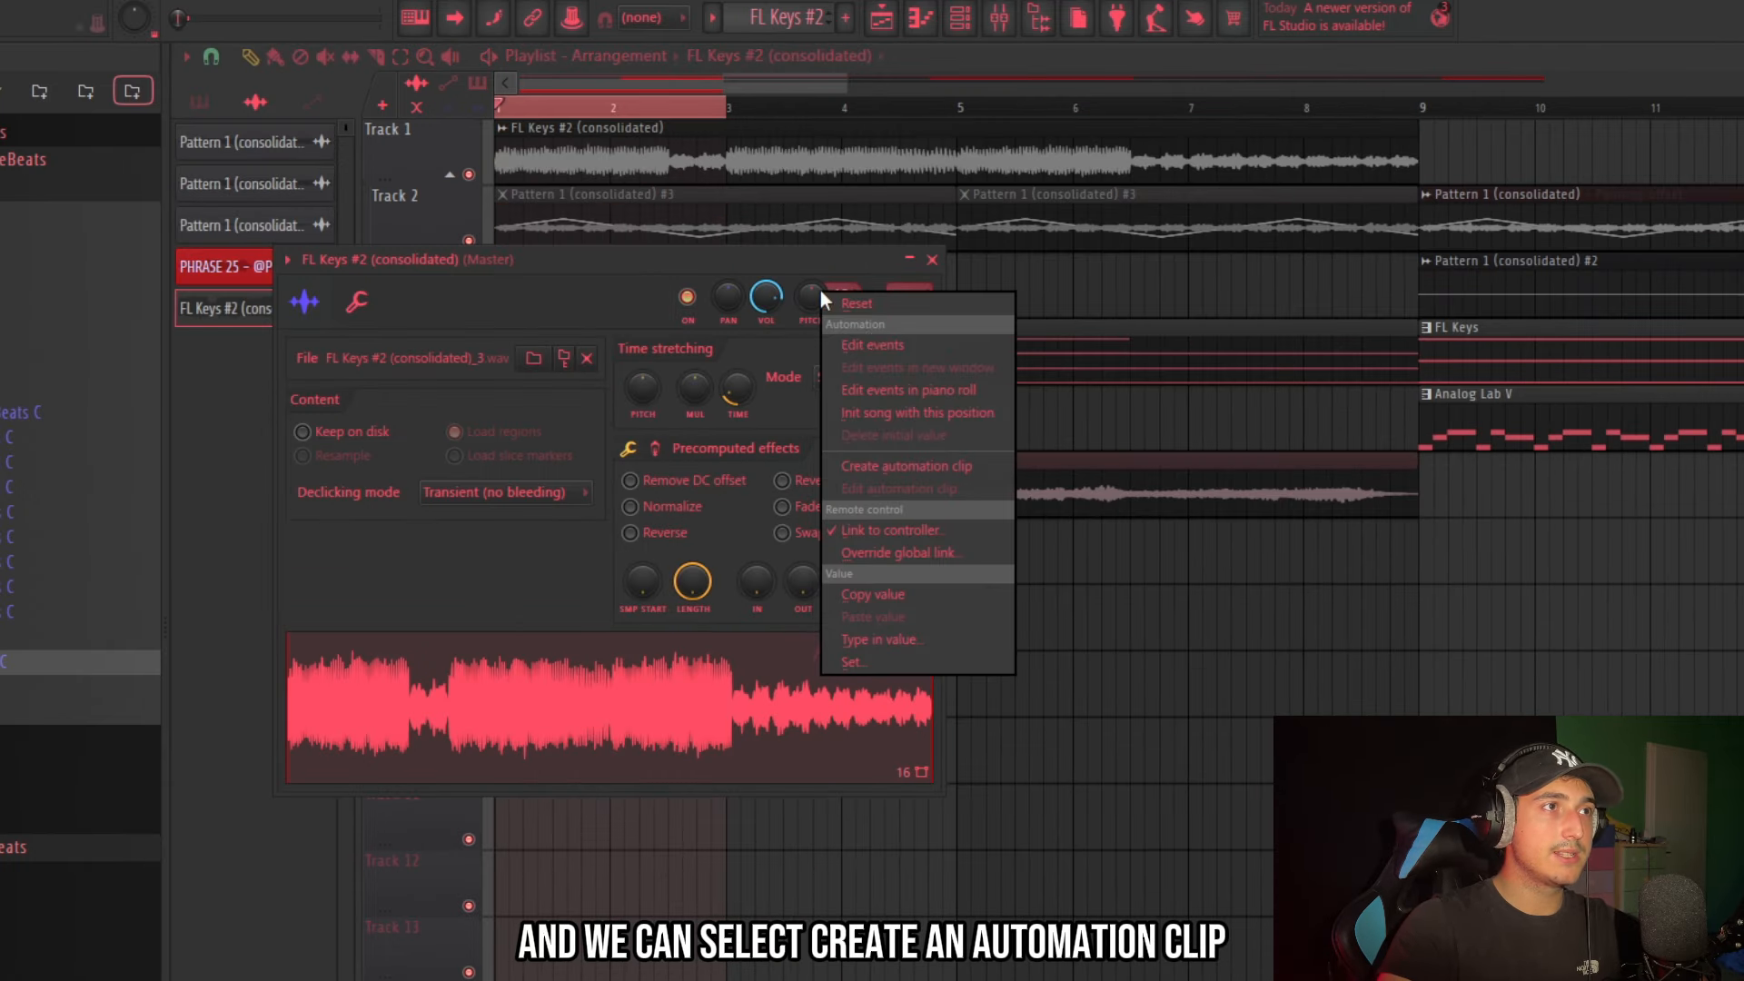
pyautogui.click(883, 466)
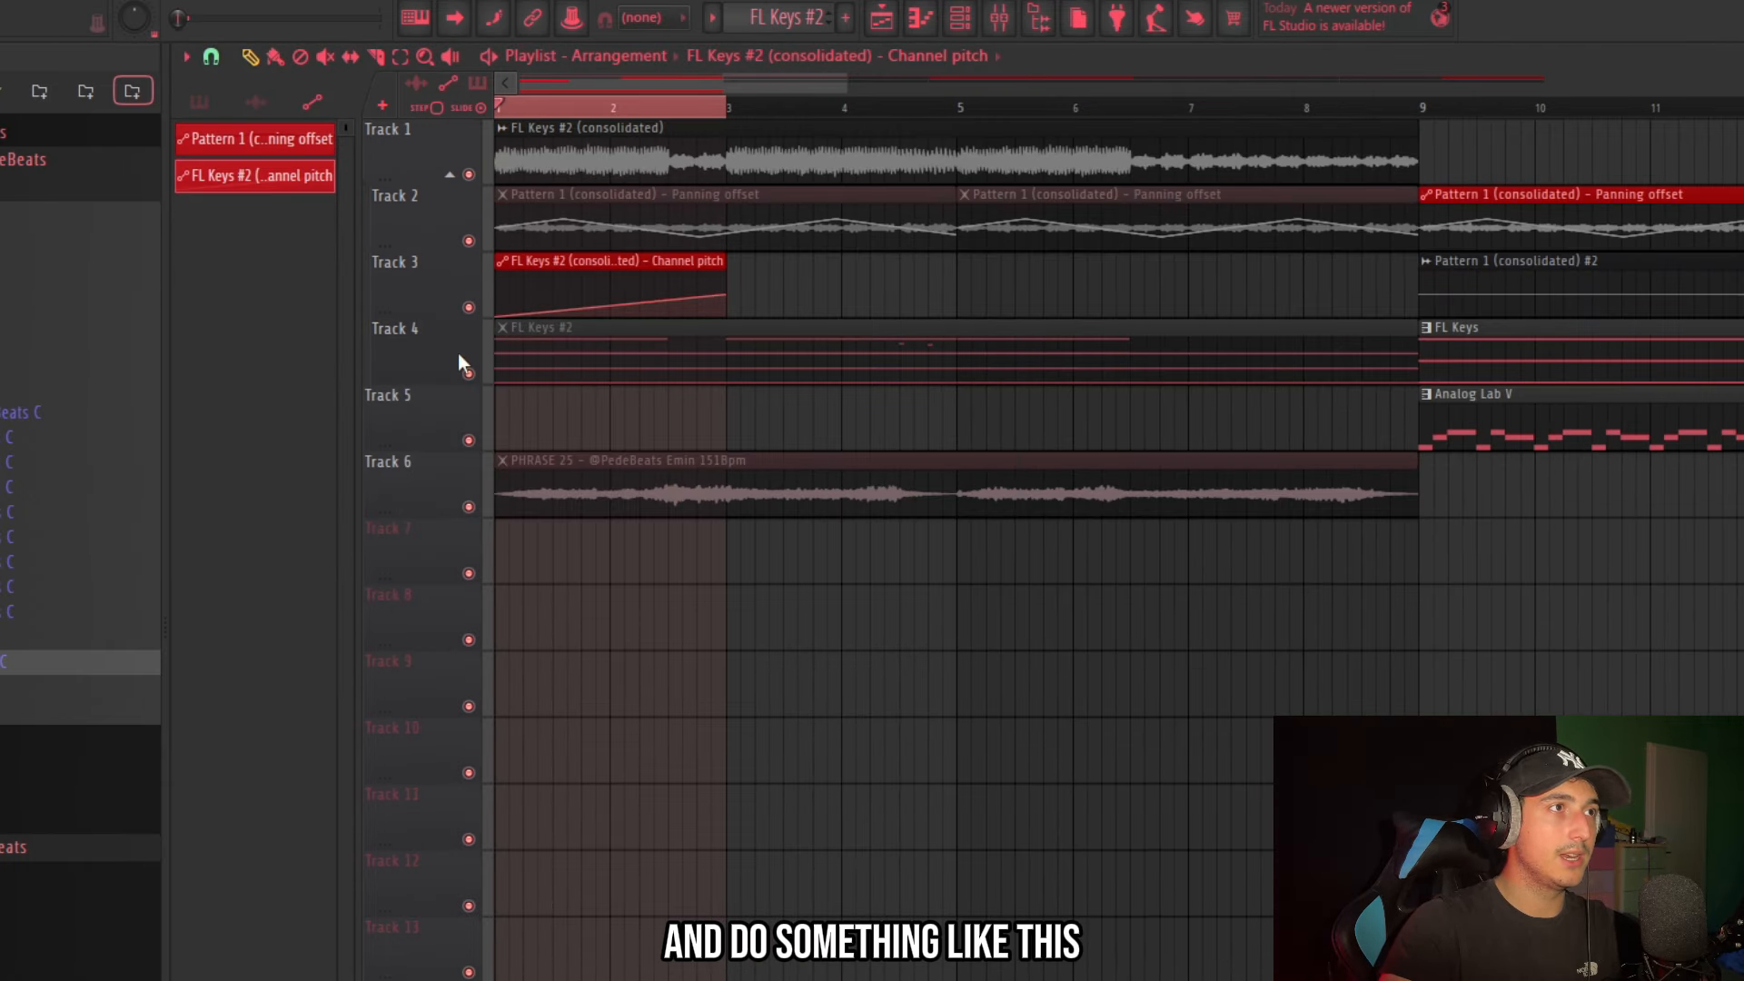
pyautogui.scroll(-6, 1044, 335)
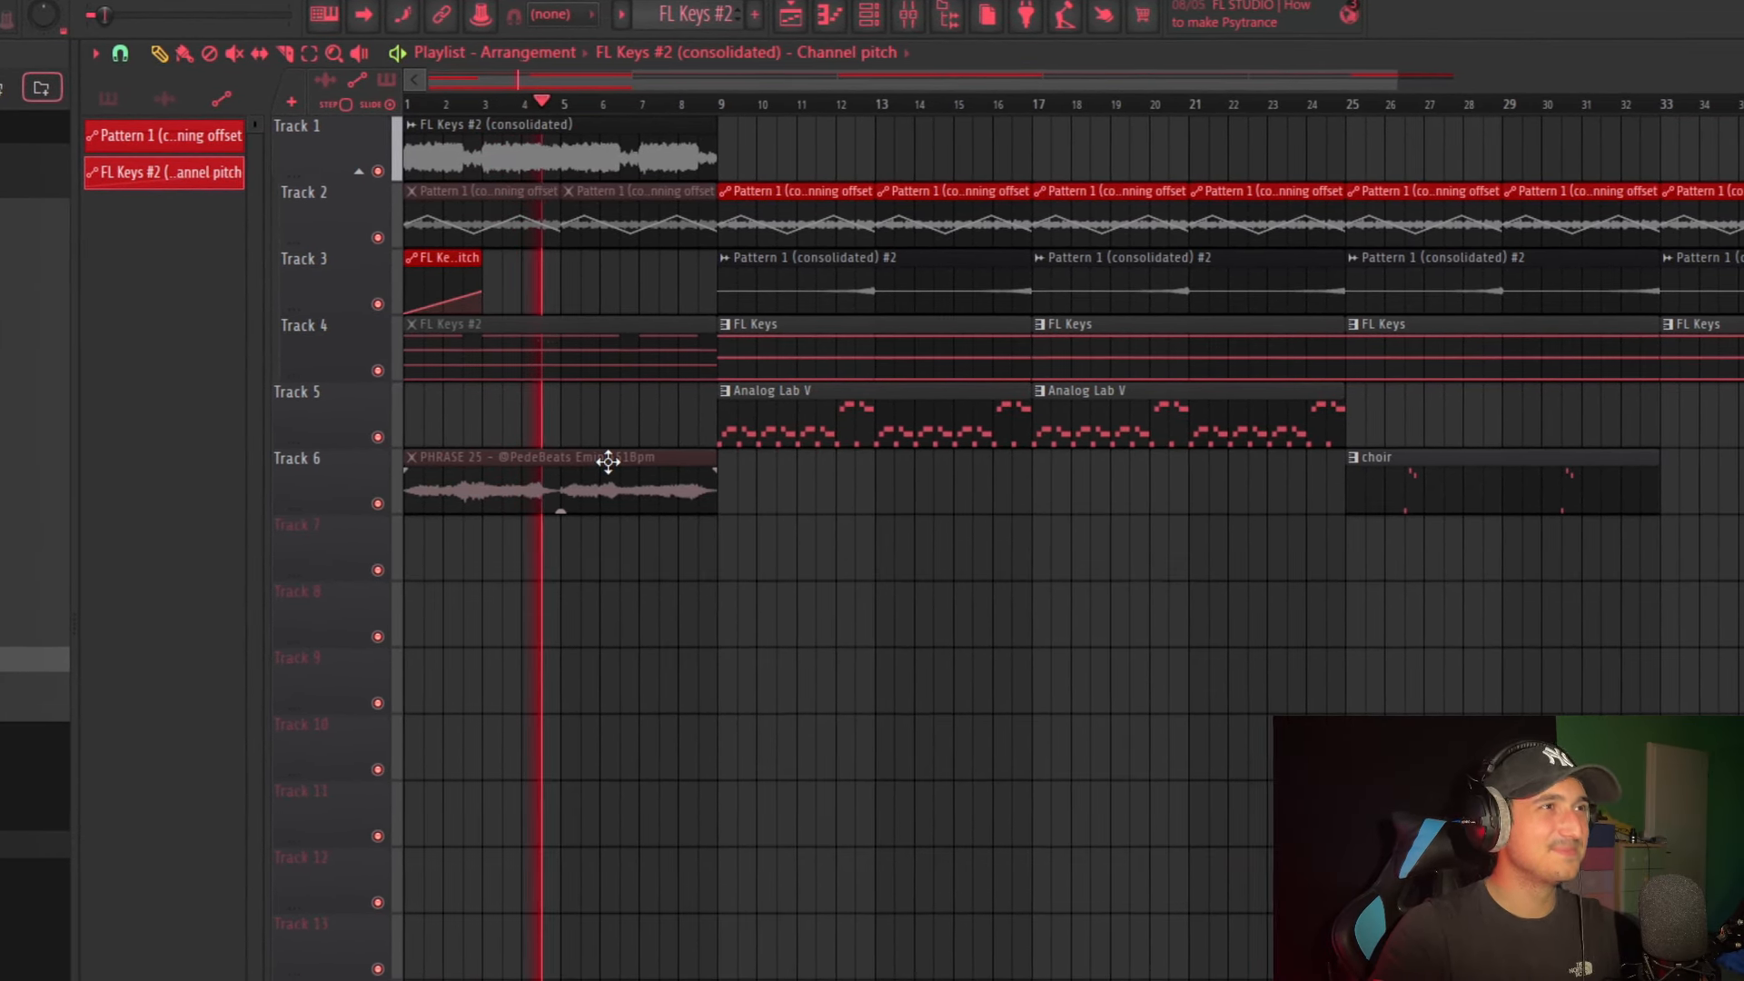
pyautogui.scroll(4, 647, 450)
pyautogui.scroll(-4, 615, 442)
# Review the pan and volume settings of the consolidated intro audio clip.
pyautogui.doubleClick(609, 128)
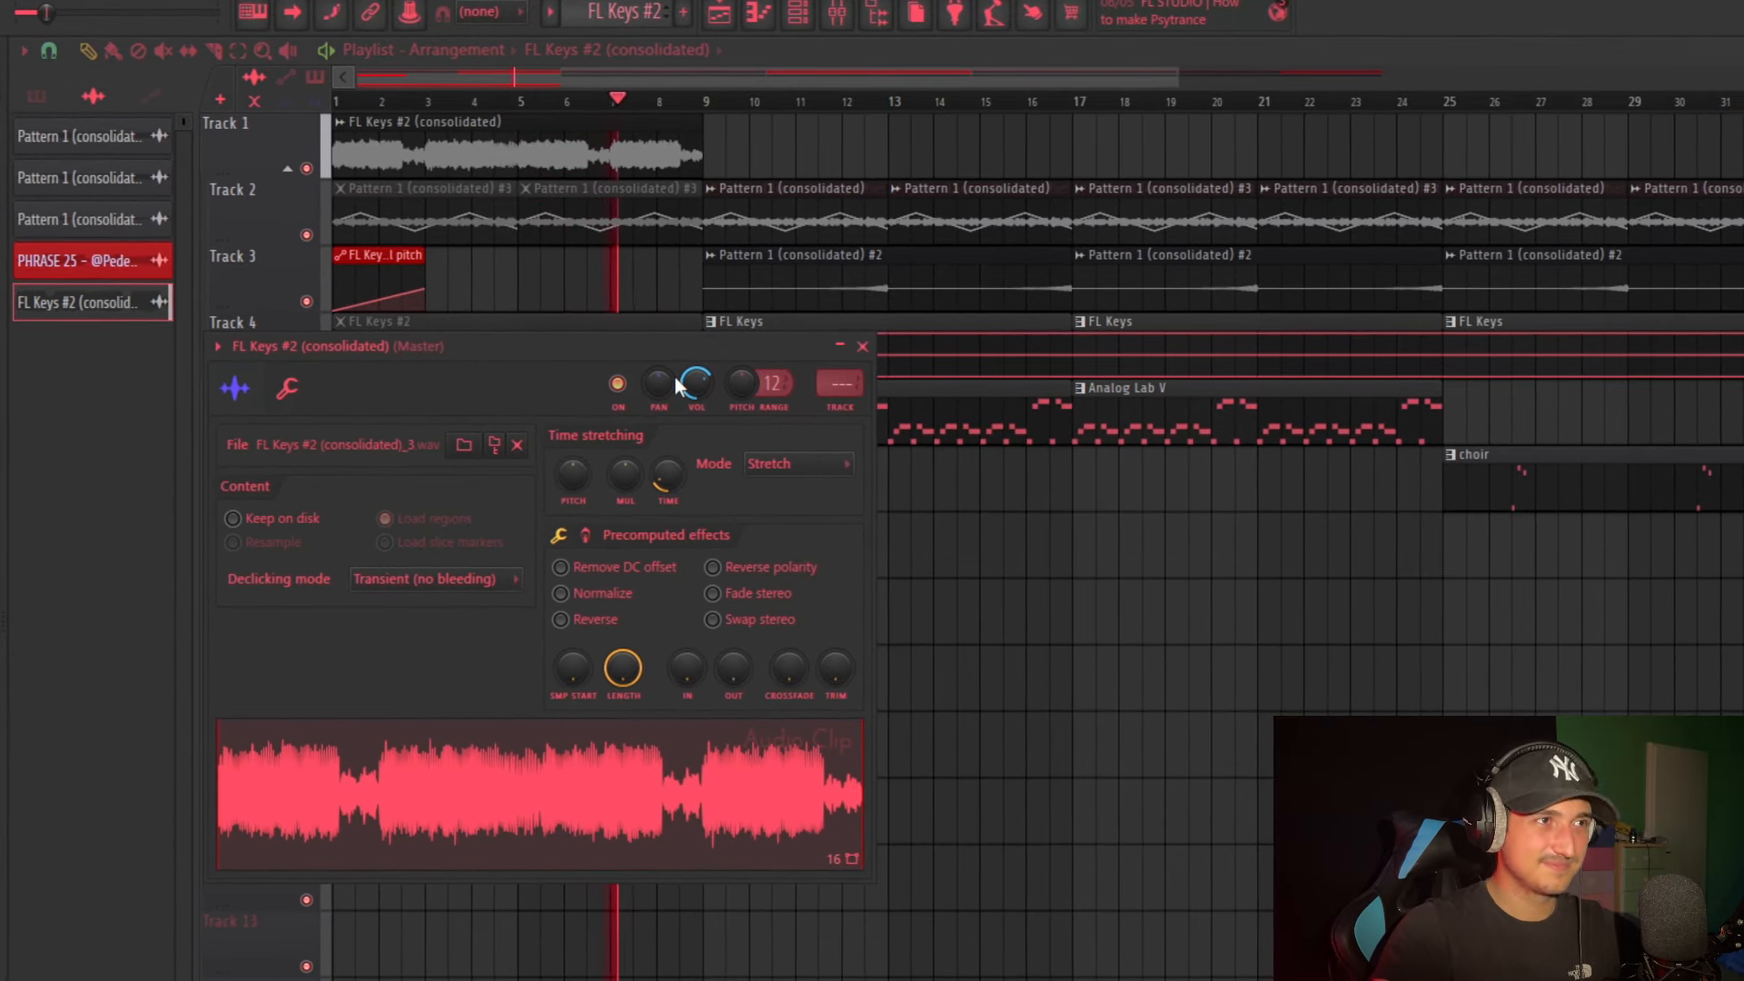
pyautogui.rightClick(649, 391)
pyautogui.click(694, 383)
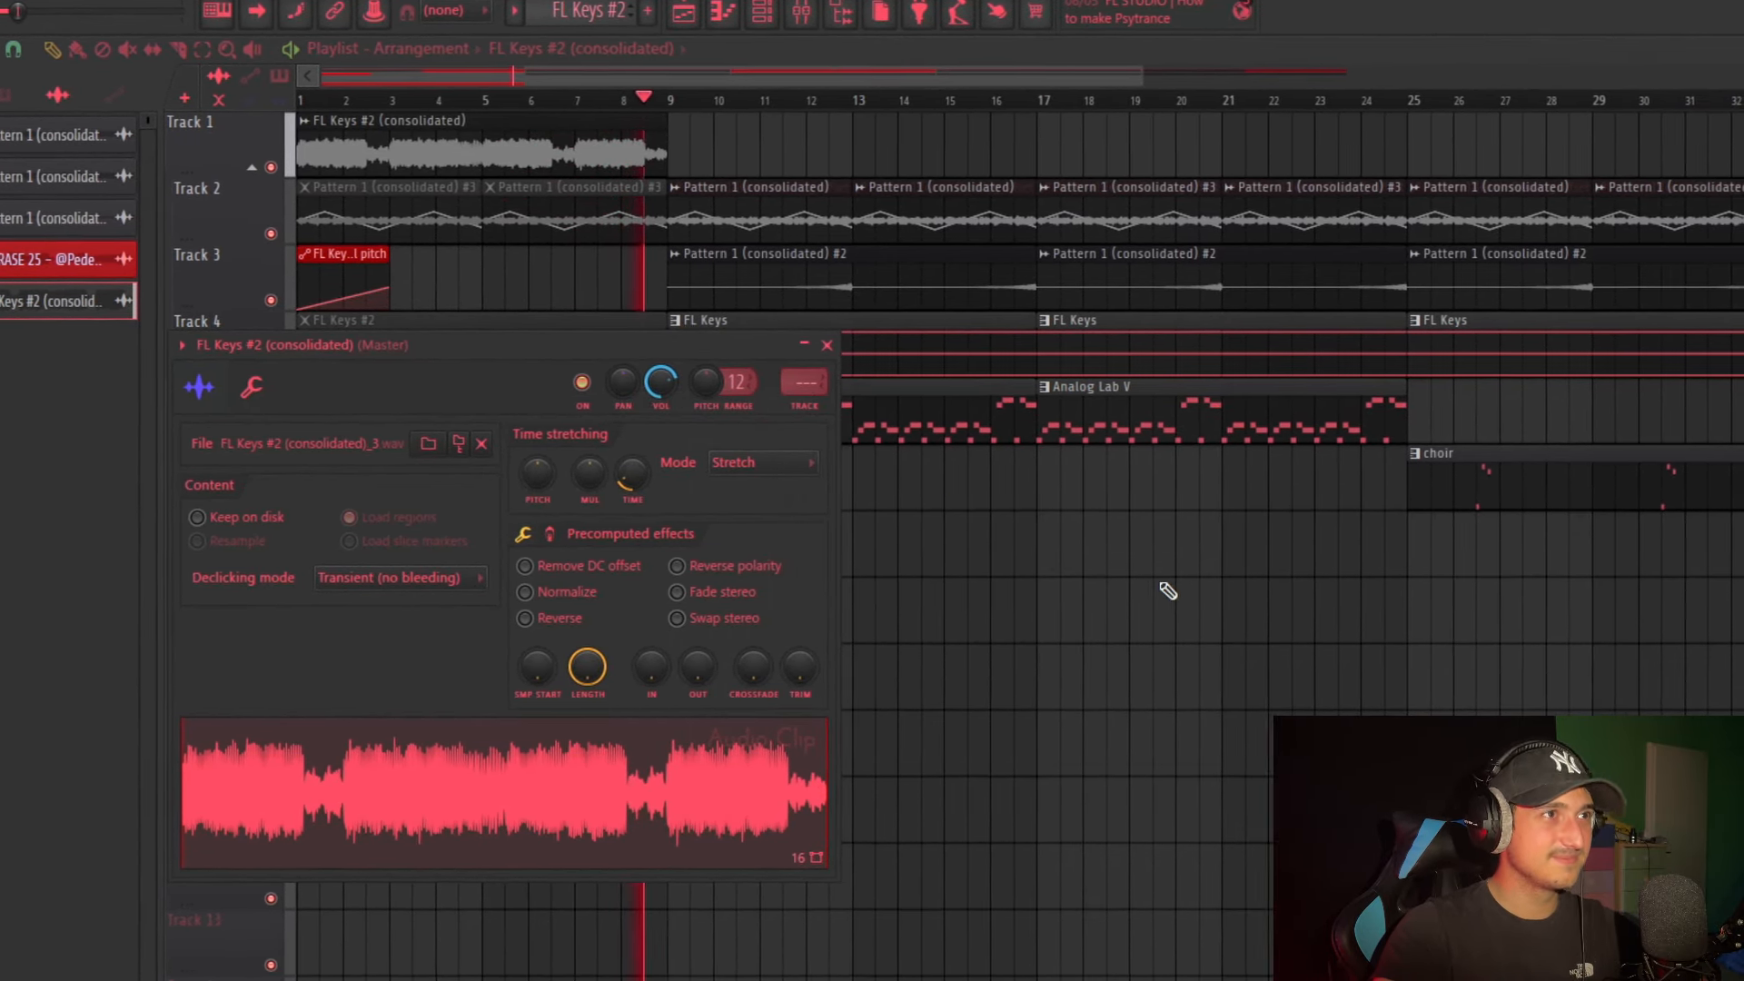
pyautogui.press('Escape')
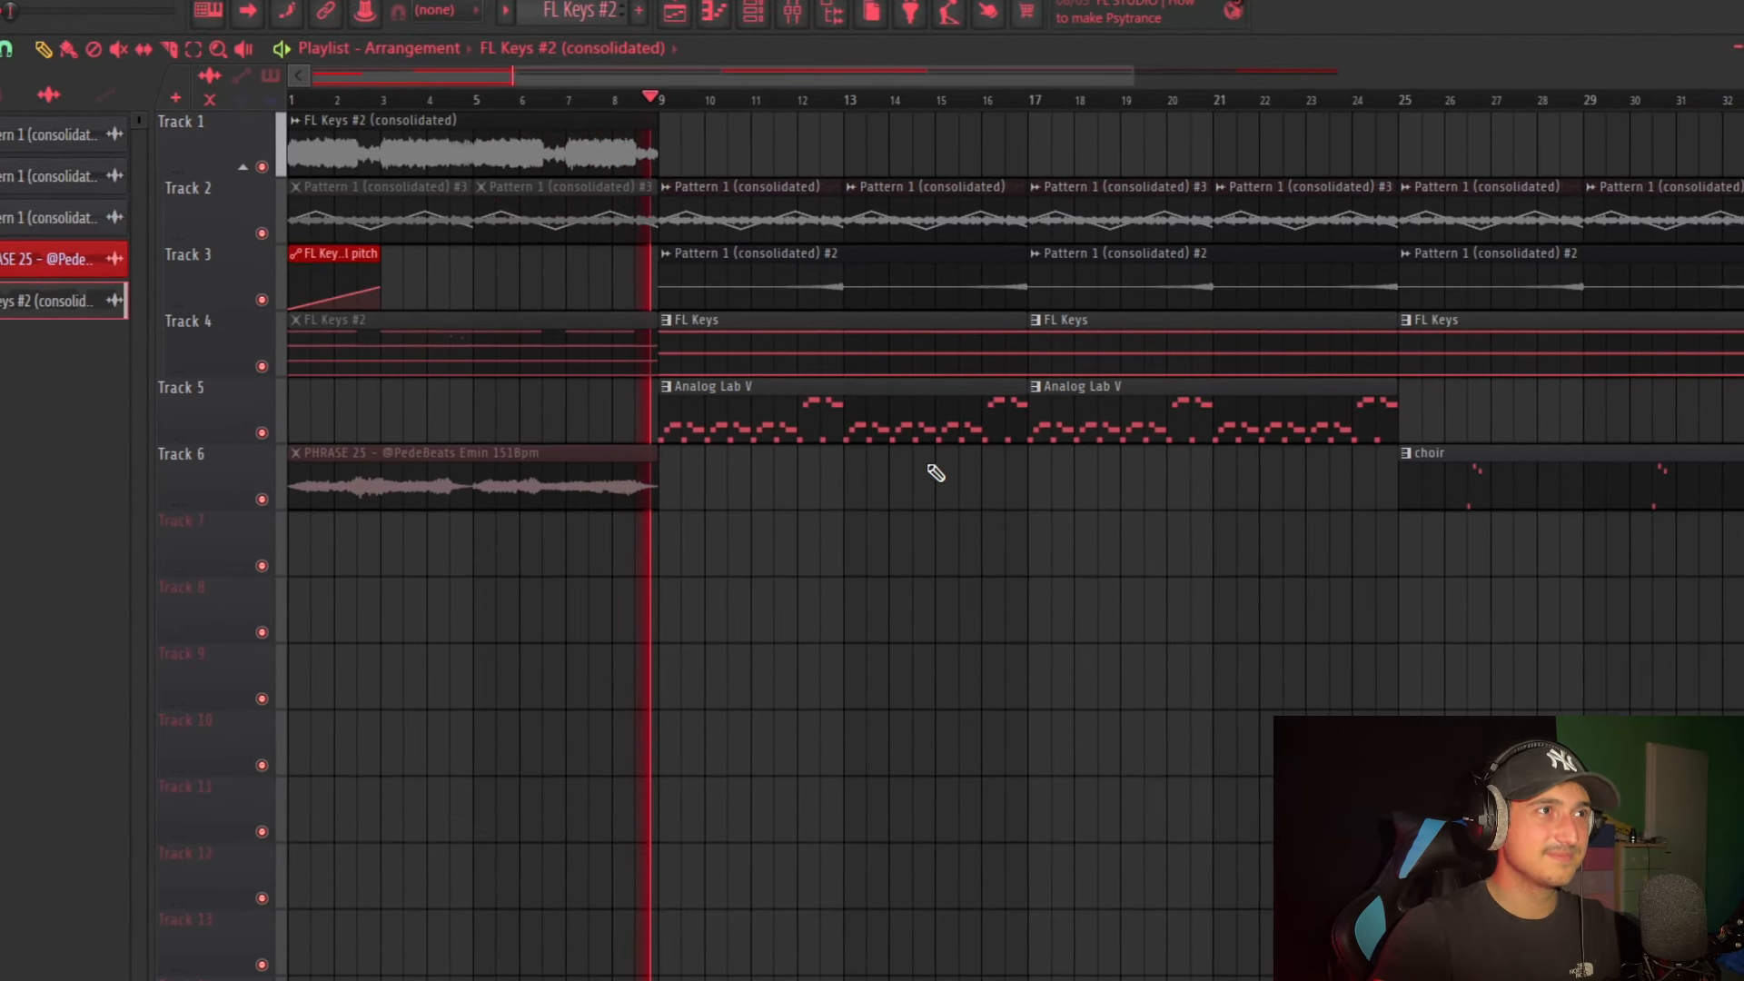
# Add the Southside 2 snare sample as a channel for the drums pattern.
pyautogui.scroll(-3, 709, 511)
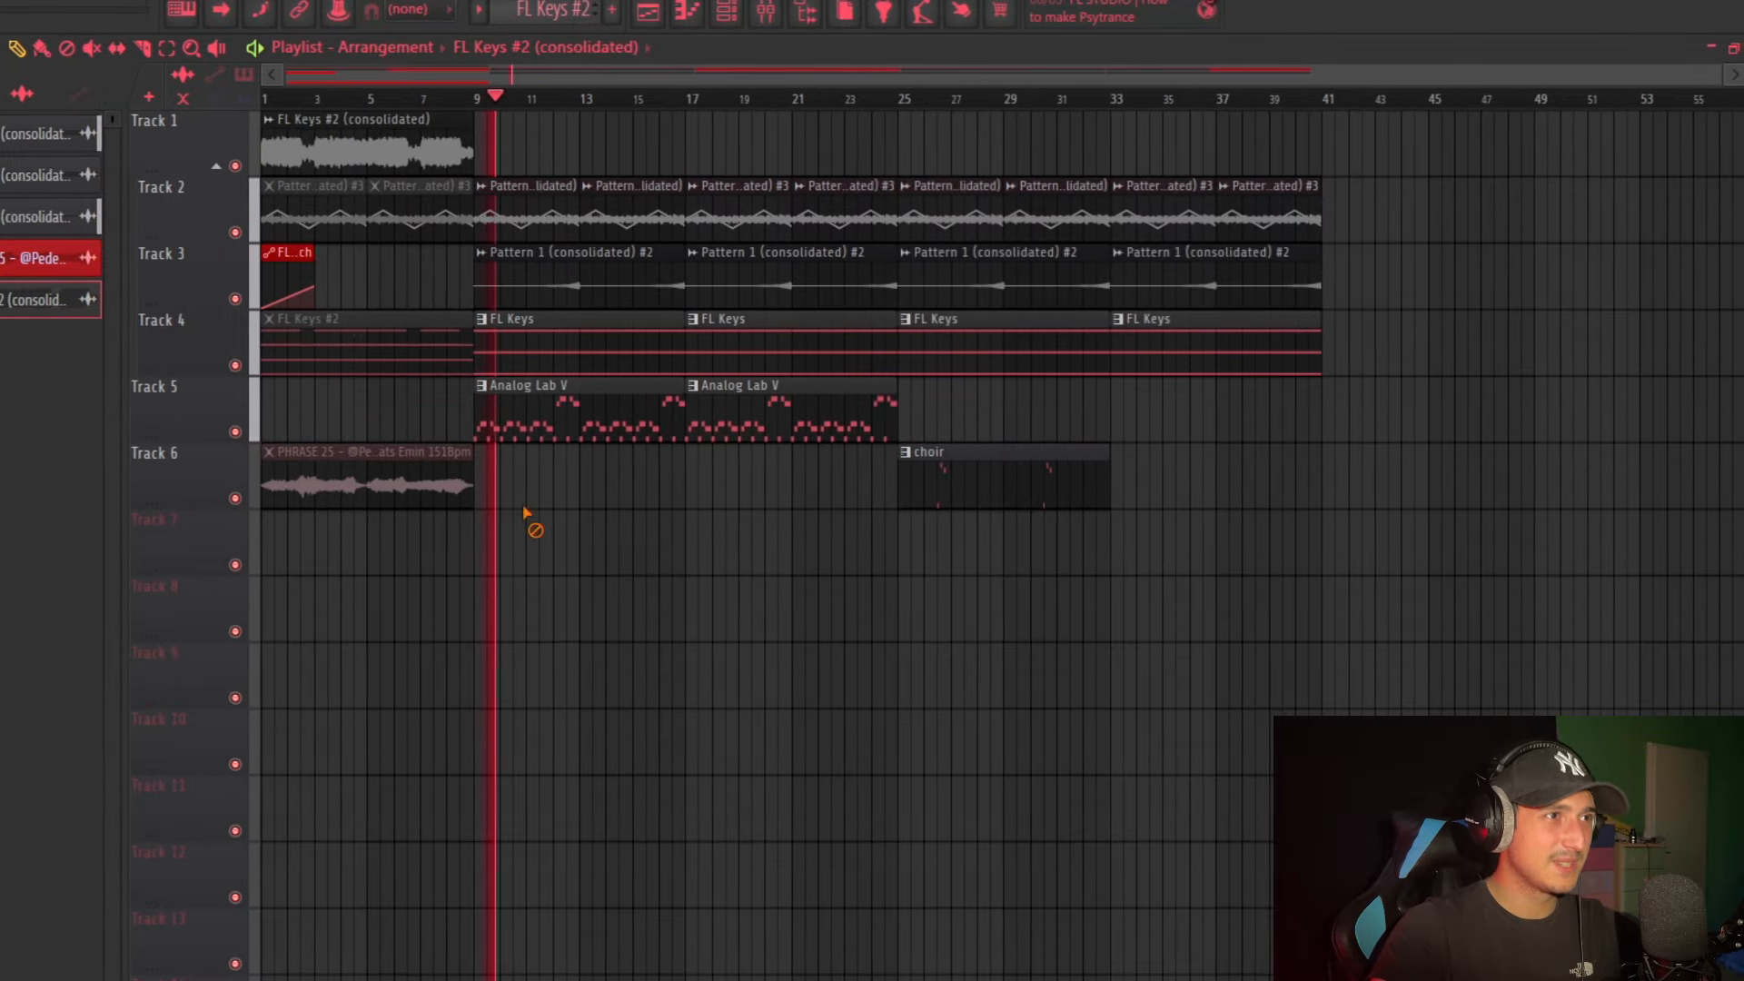
pyautogui.scroll(3, 329, 505)
pyautogui.rightClick(320, 506)
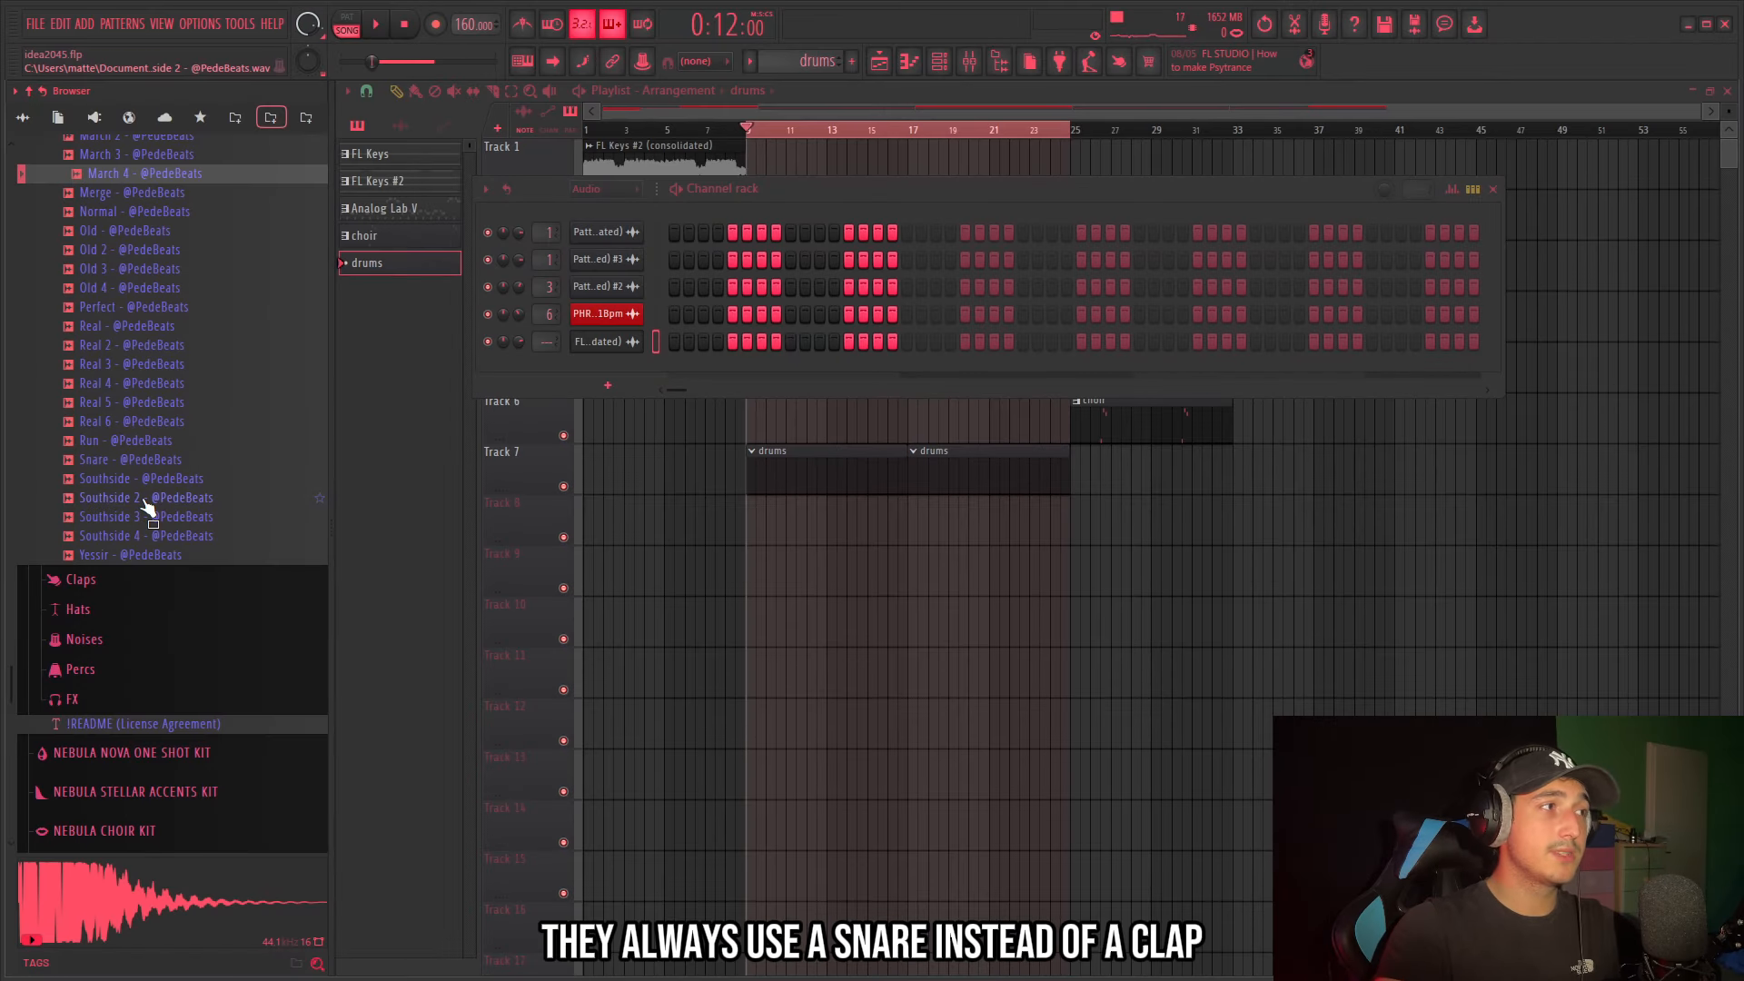
pyautogui.click(145, 498)
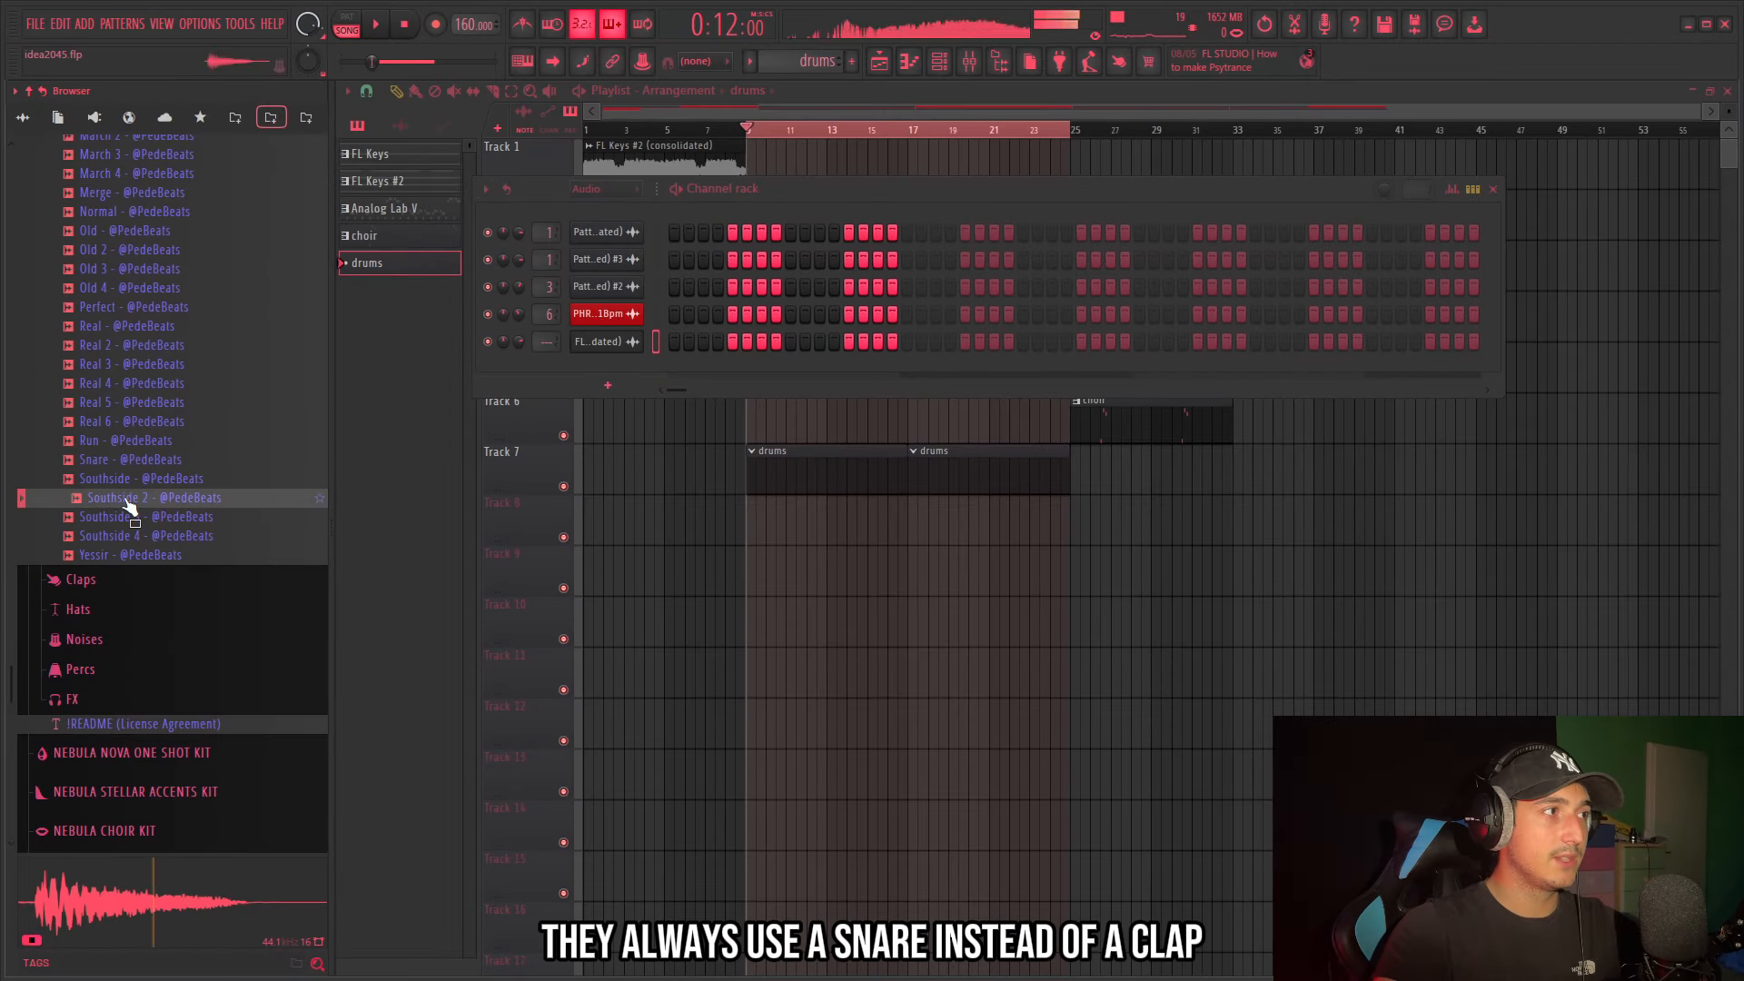
pyautogui.click(603, 210)
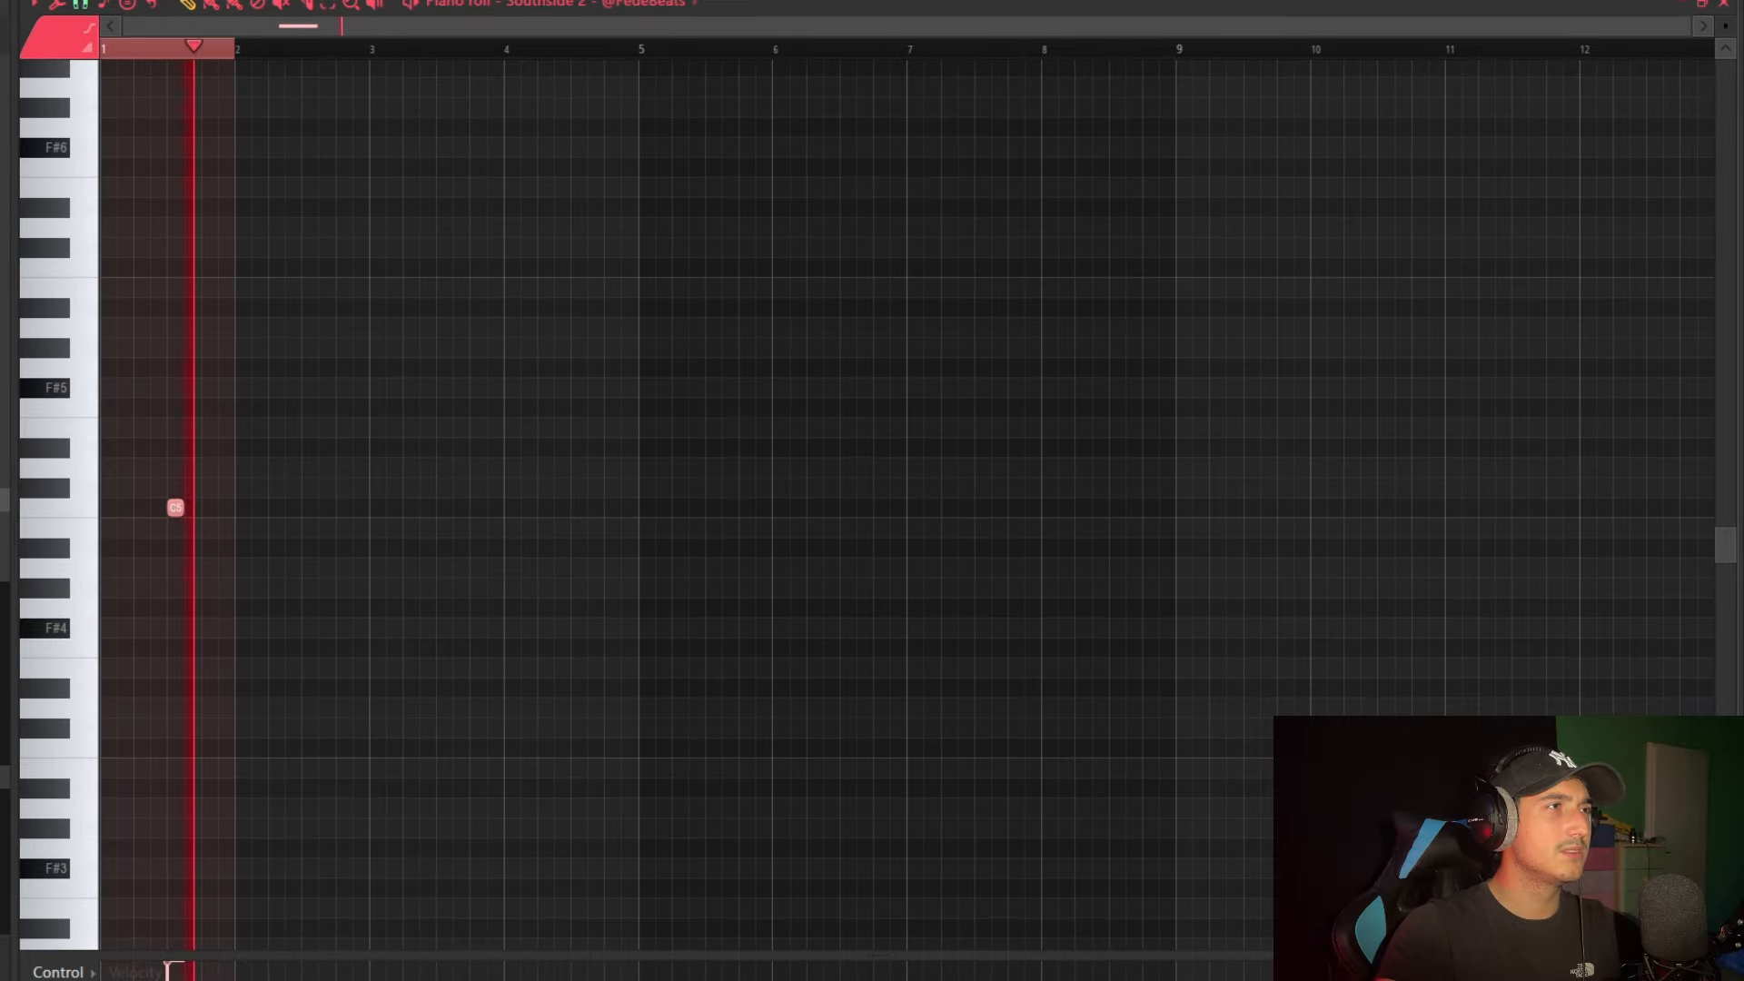
# Repeat the C5 snare note on the third beat of every bar through bar 8.
pyautogui.hotkey('ctrl', 'b')
pyautogui.hotkey('ctrl', 'b')
pyautogui.hotkey('ctrl', 'b')
pyautogui.hotkey('ctrl', 'b')
pyautogui.hotkey('ctrl', 'b')
pyautogui.hotkey('ctrl', 'z')
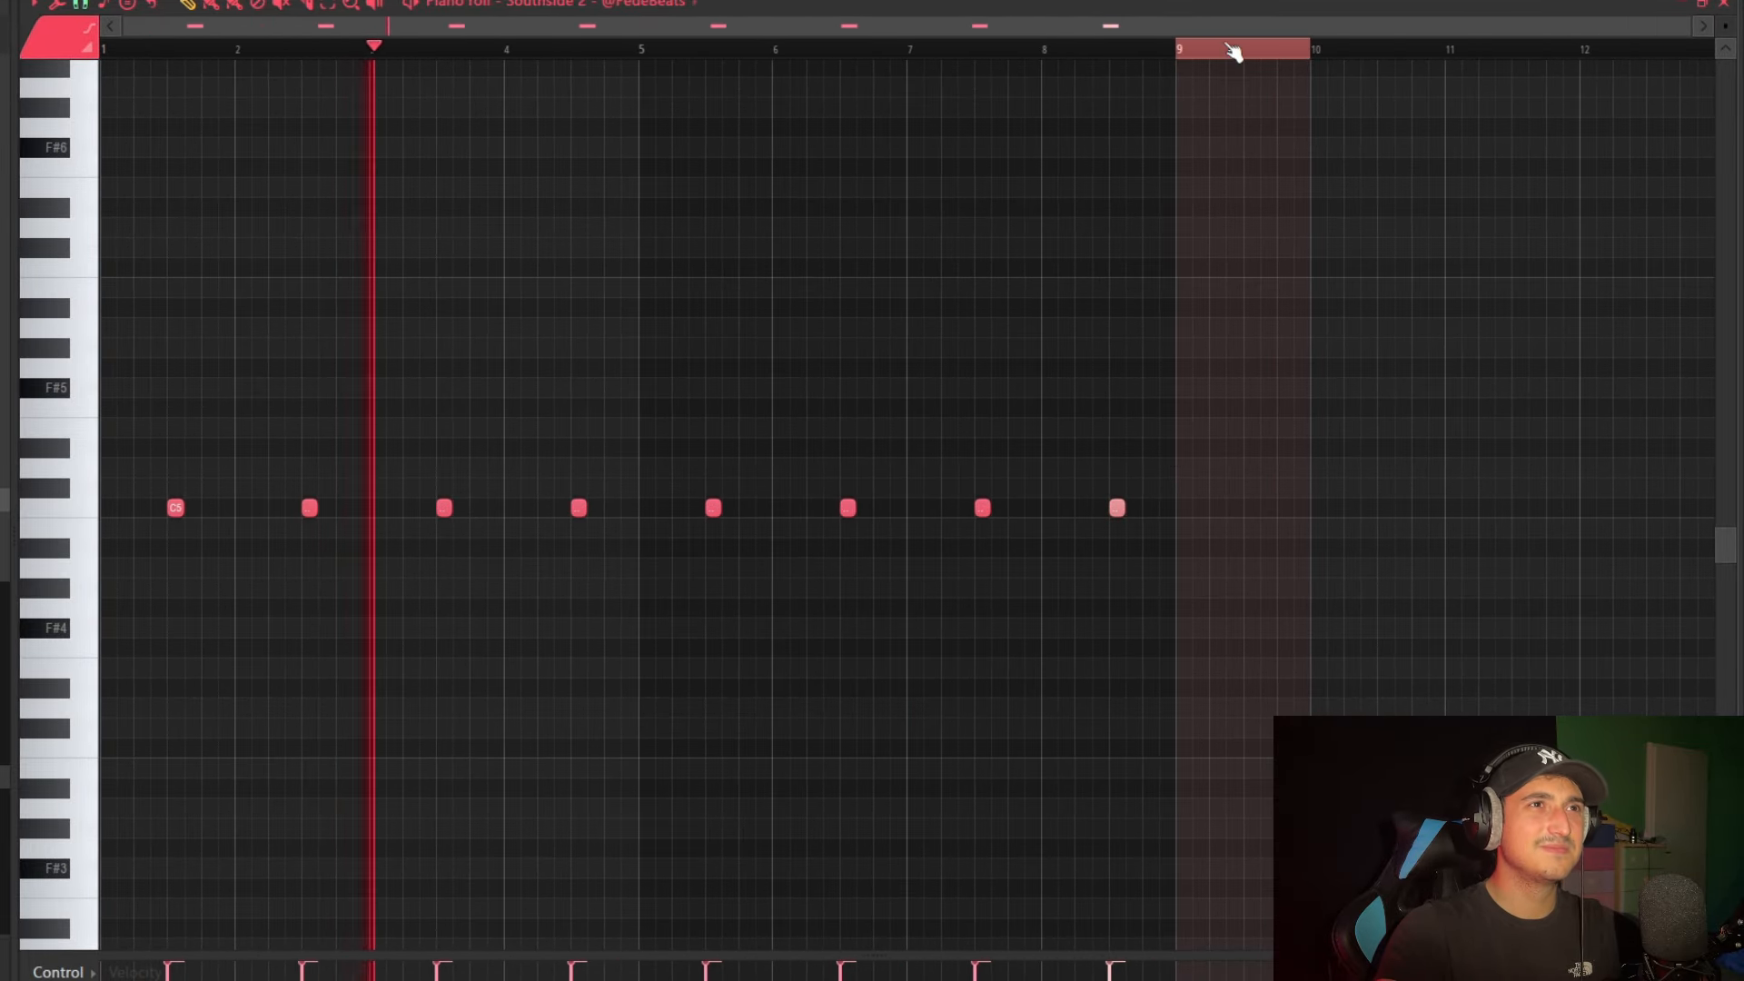
# Add extra C5 snare hits within the first beat of bars 4 and 8.
pyautogui.moveTo(500, 548); pyautogui.dragTo(534, 503)
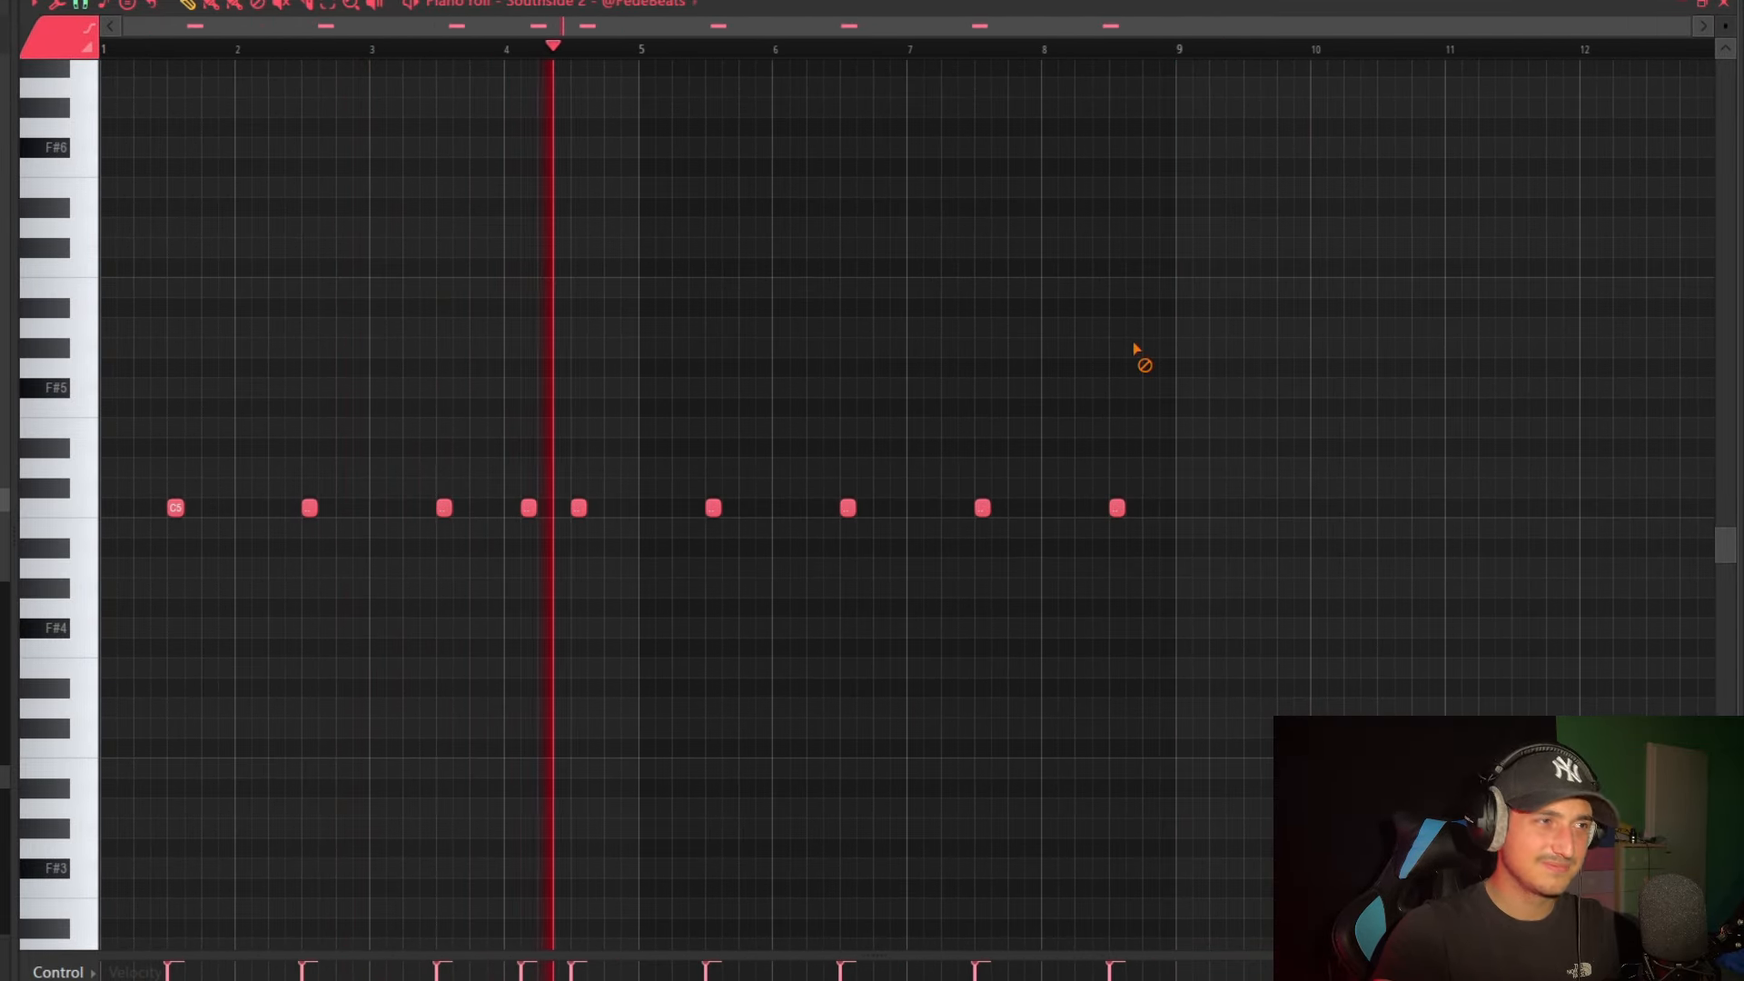
pyautogui.hotkey('shift', 'd')
# Duplicate all the snare notes and layer the copy at a lower pitch beneath the C5 row.
pyautogui.moveTo(1202, 573); pyautogui.dragTo(102, 382)
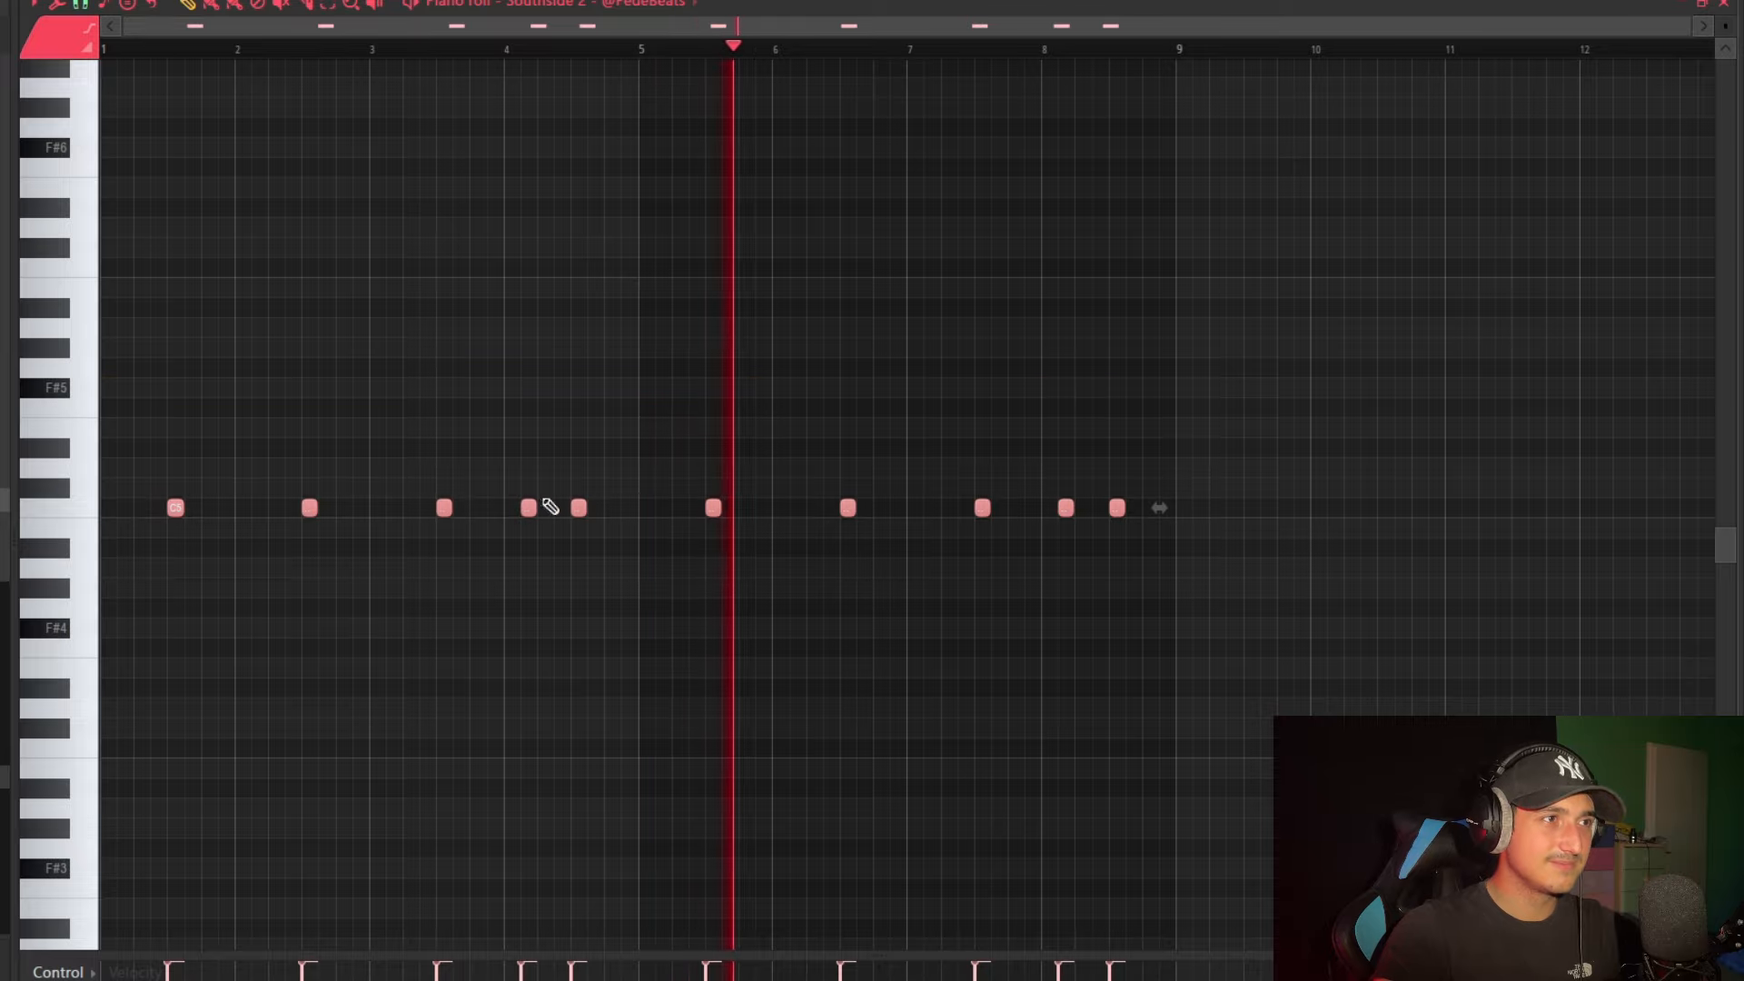
pyautogui.press('Up')
pyautogui.press('Up')
pyautogui.press('Up')
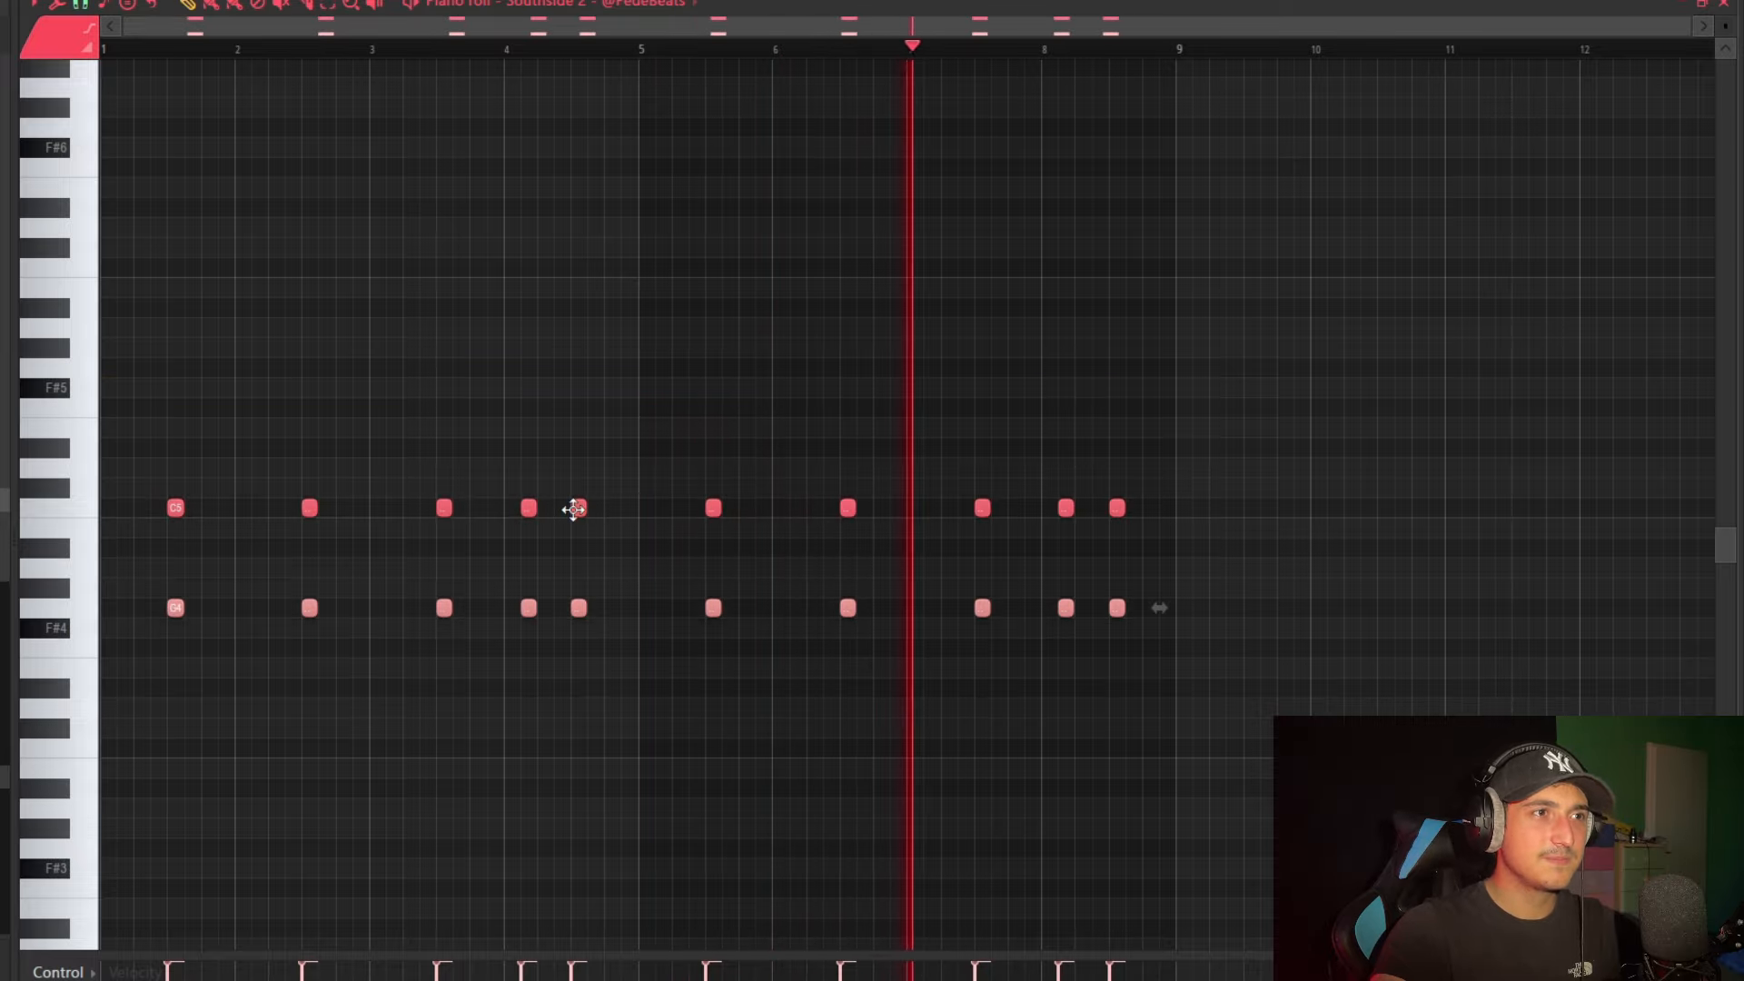
pyautogui.press('Up')
pyautogui.press('Up')
pyautogui.press('Up')
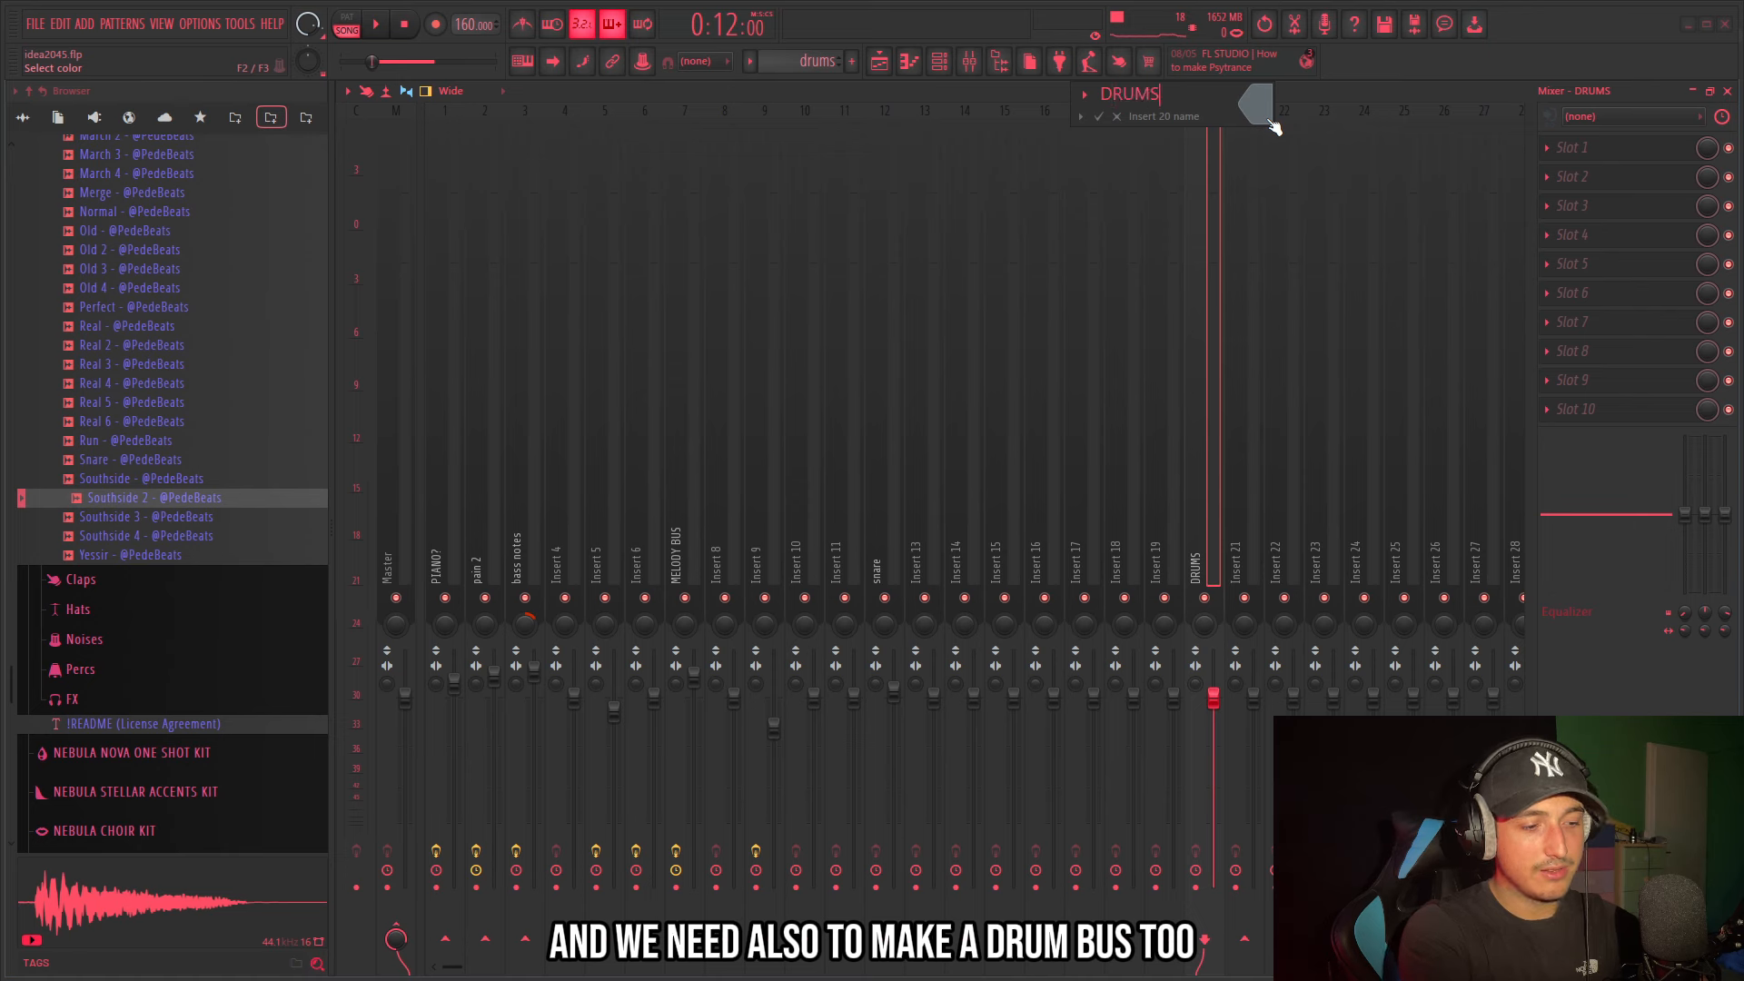
# Name mixer insert 20 as DRUMS BUS.
pyautogui.write('S')
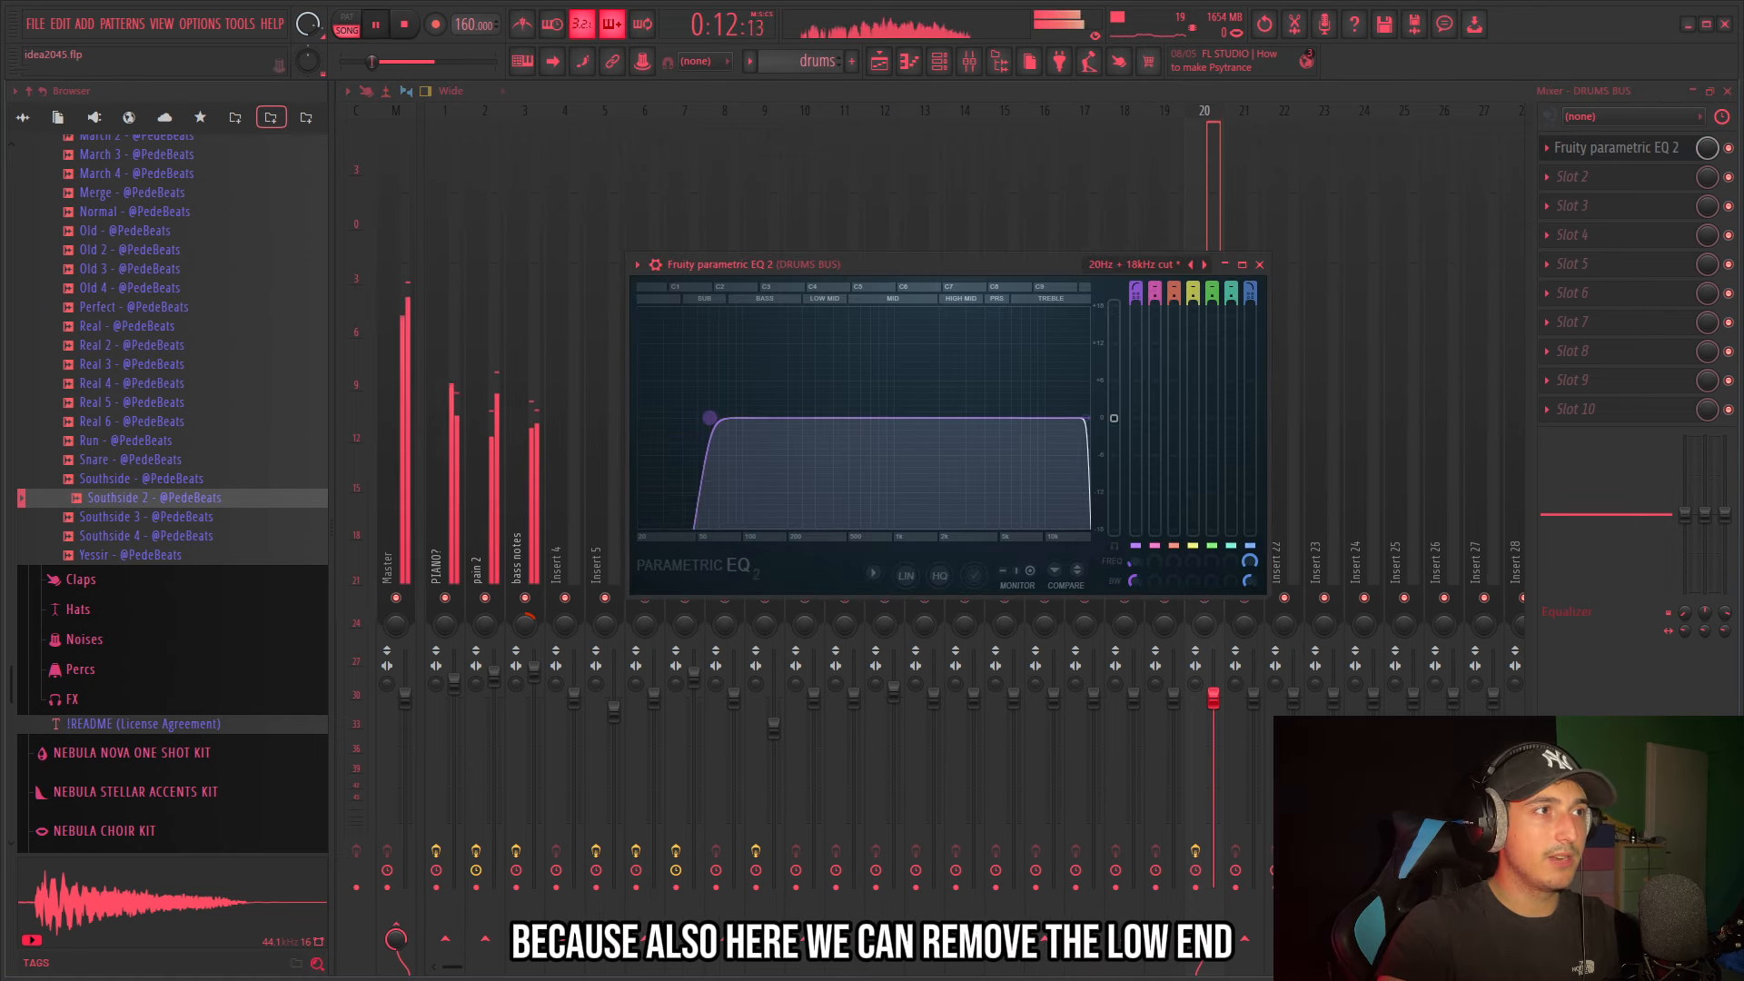
# Process the DRUMS BUS with a stronger EQ low-end cut, Fruity Fast Dist, and Fruity Reeverb 2 at a reduced mix level.
pyautogui.moveTo(728, 418); pyautogui.dragTo(775, 418)
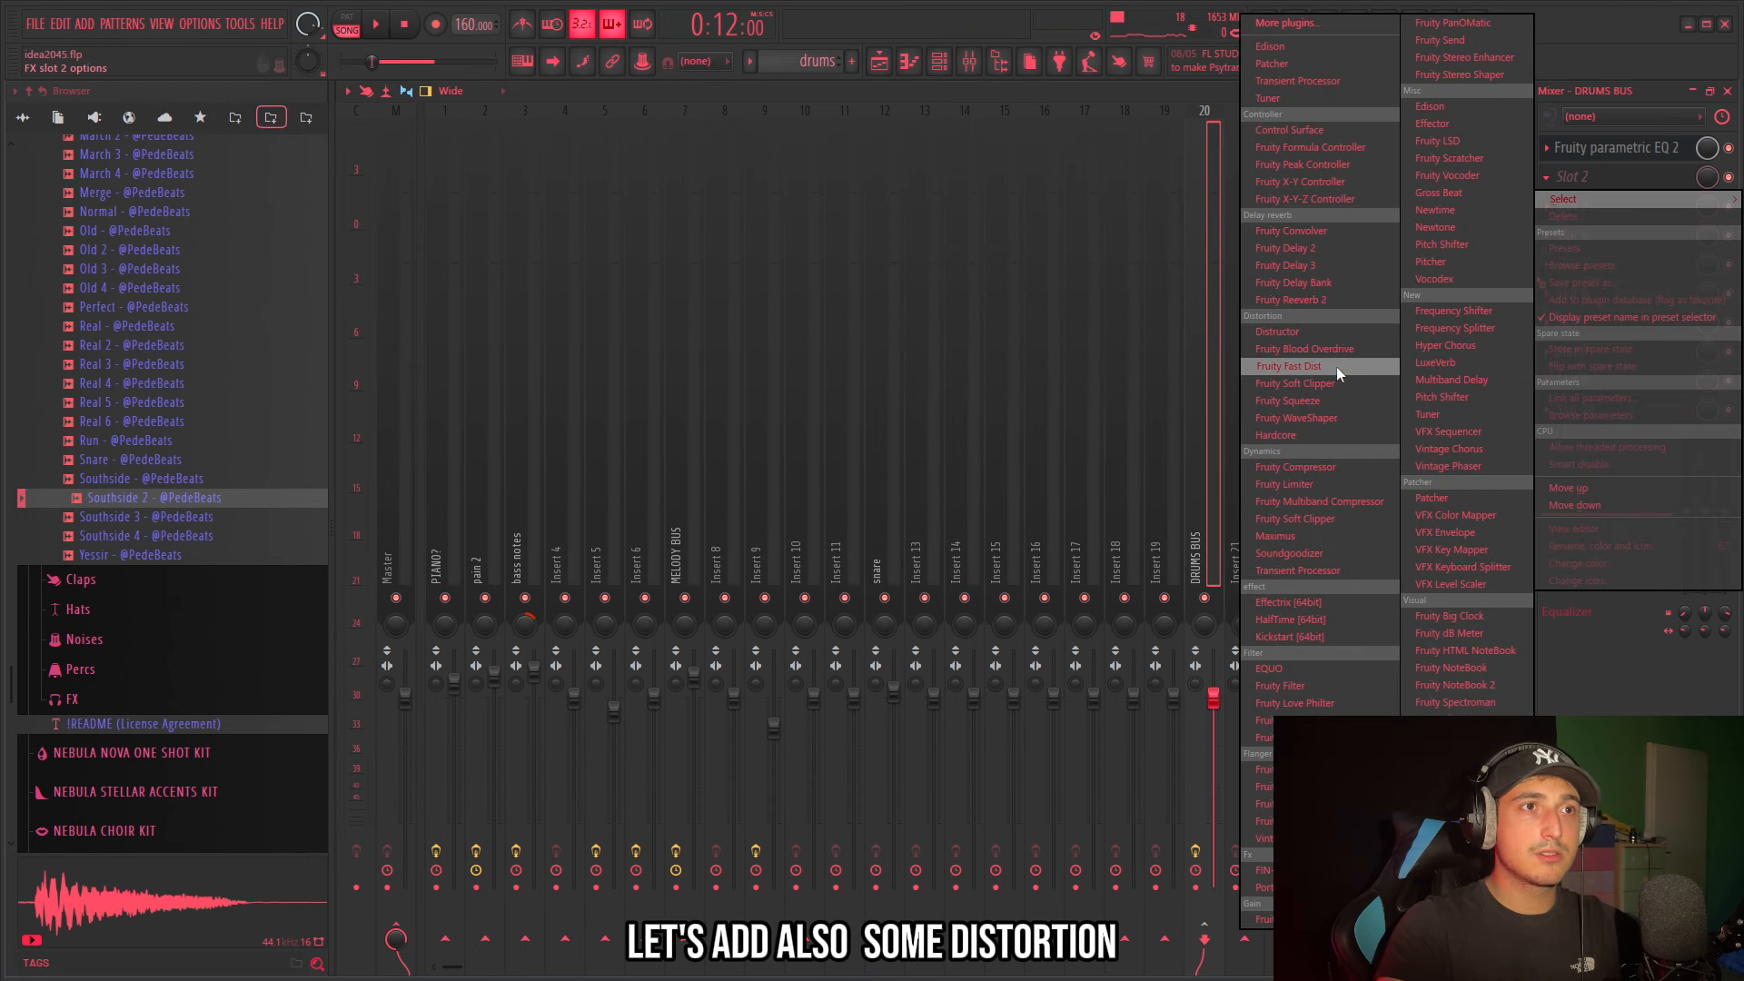
pyautogui.click(1337, 367)
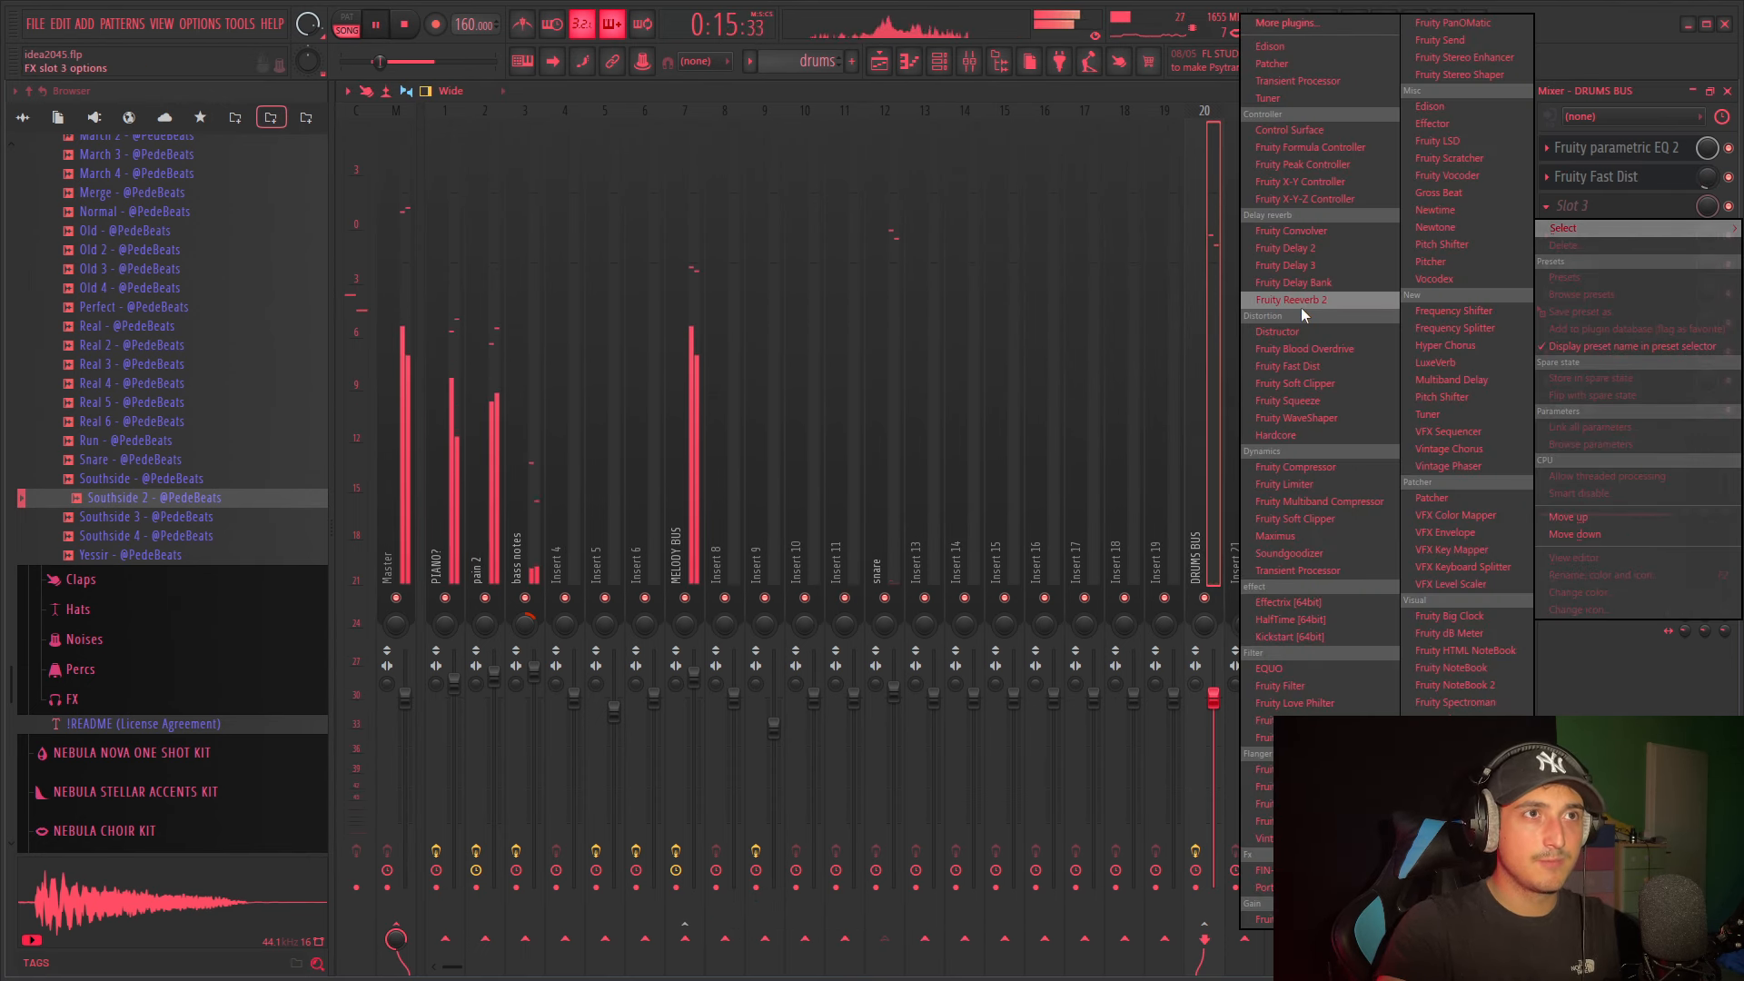
pyautogui.click(1300, 303)
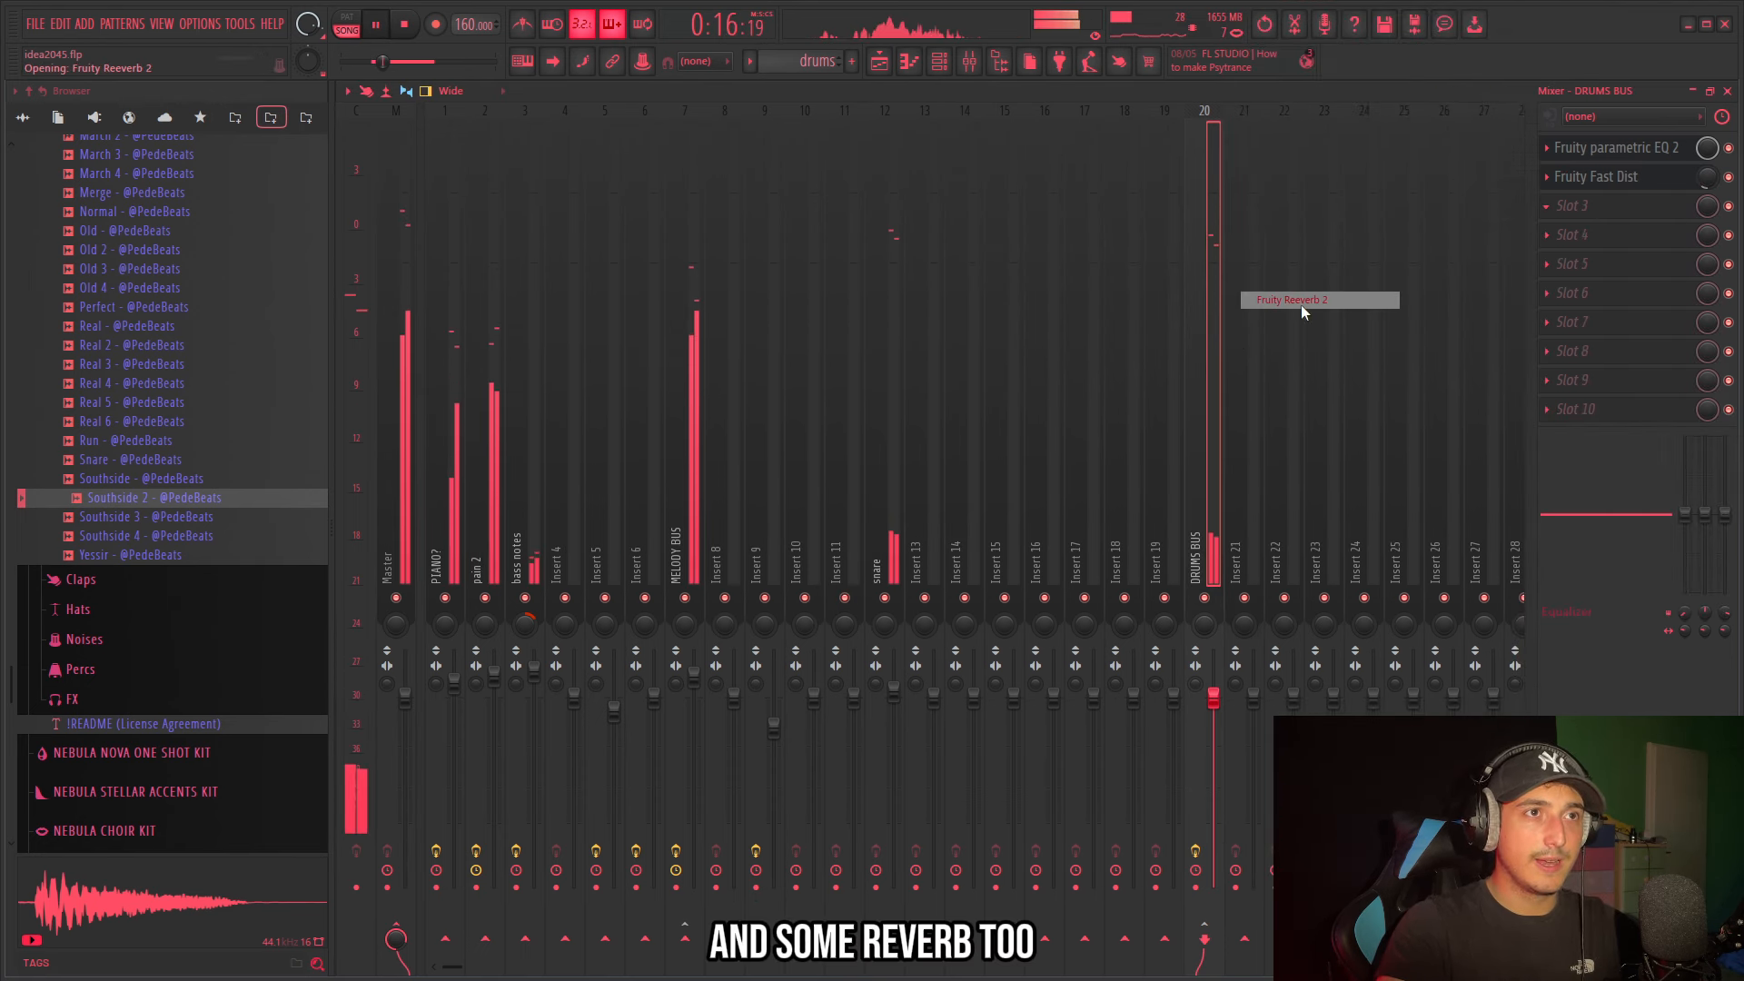
pyautogui.moveTo(1709, 207); pyautogui.dragTo(1708, 300)
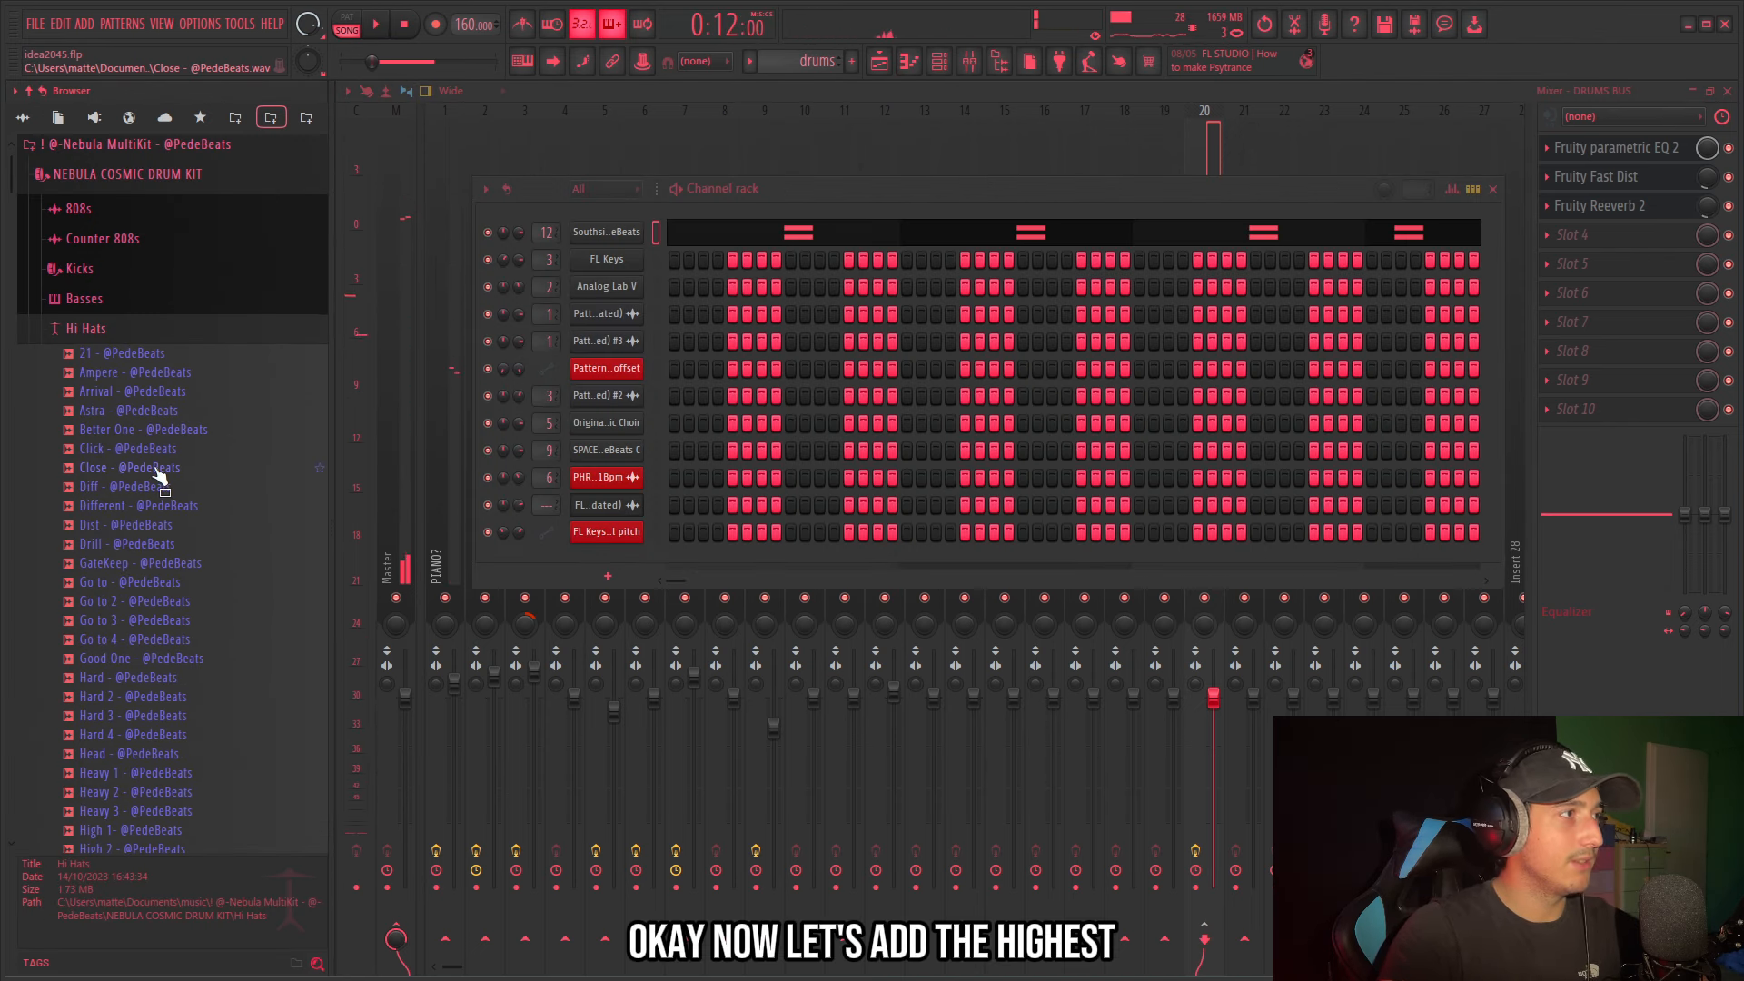
# Choose the Simple 5 sample from the Hi Hats folder of the NEBULA COSMIC DRUM KIT.
pyautogui.scroll(-3, 182, 464)
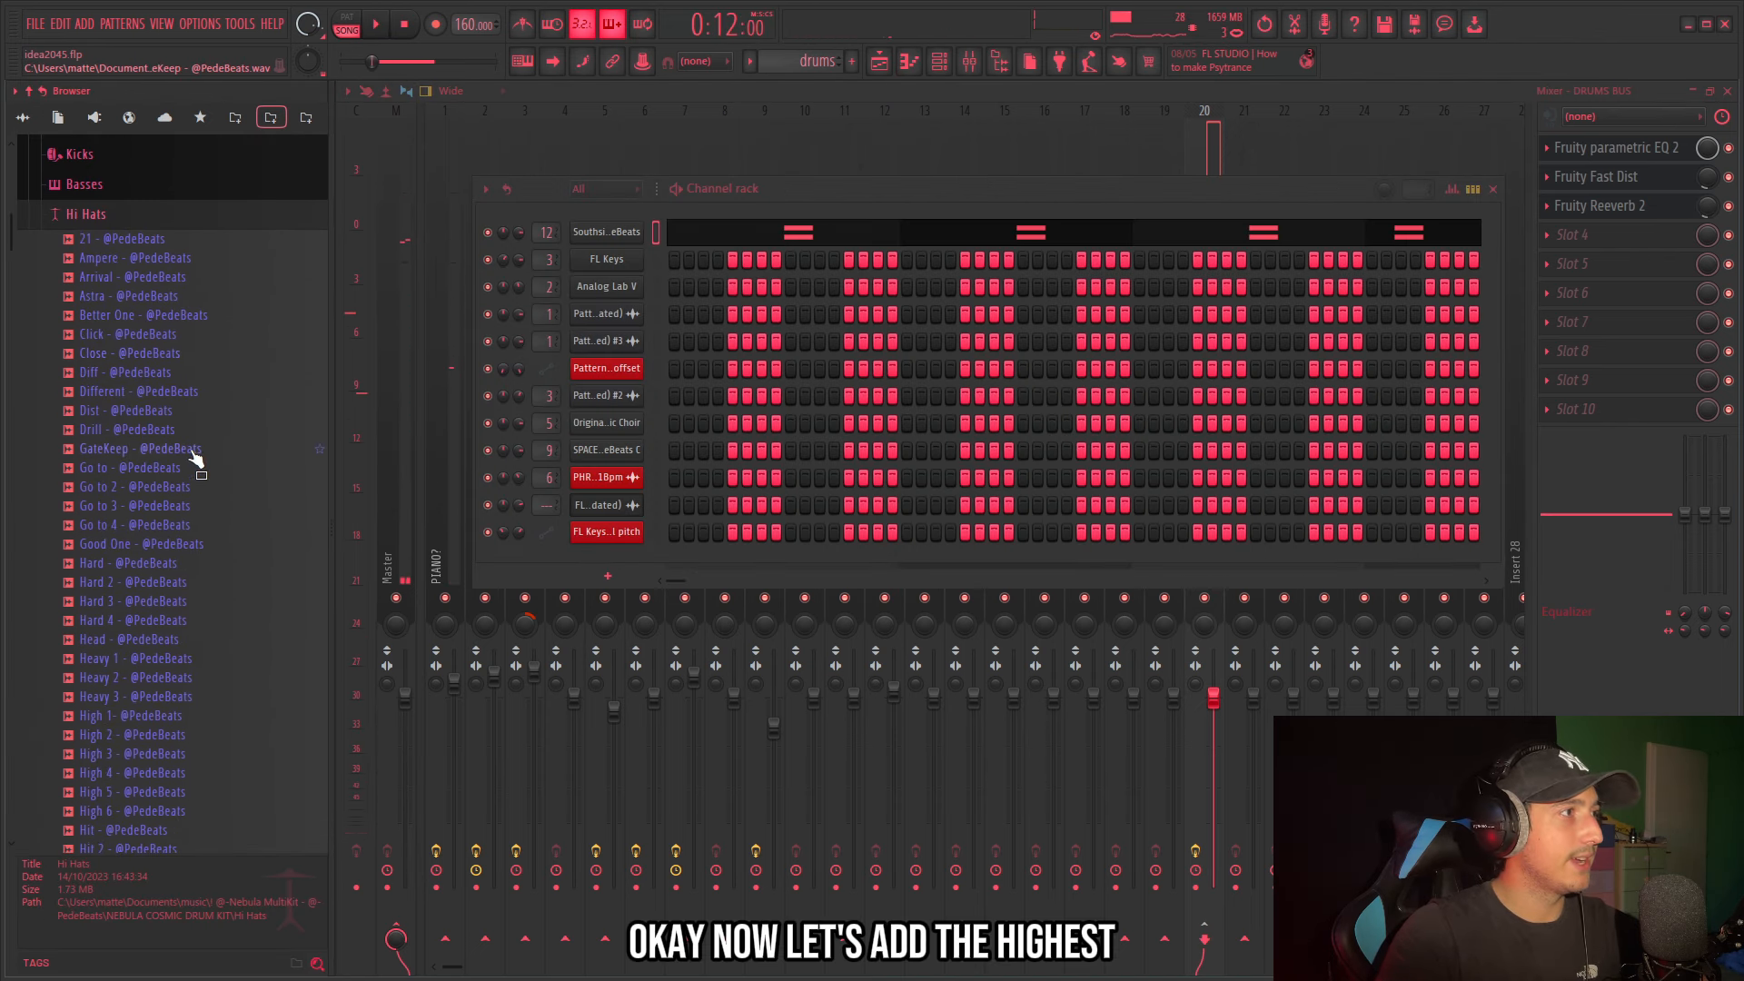
pyautogui.scroll(-8, 154, 454)
pyautogui.click(110, 452)
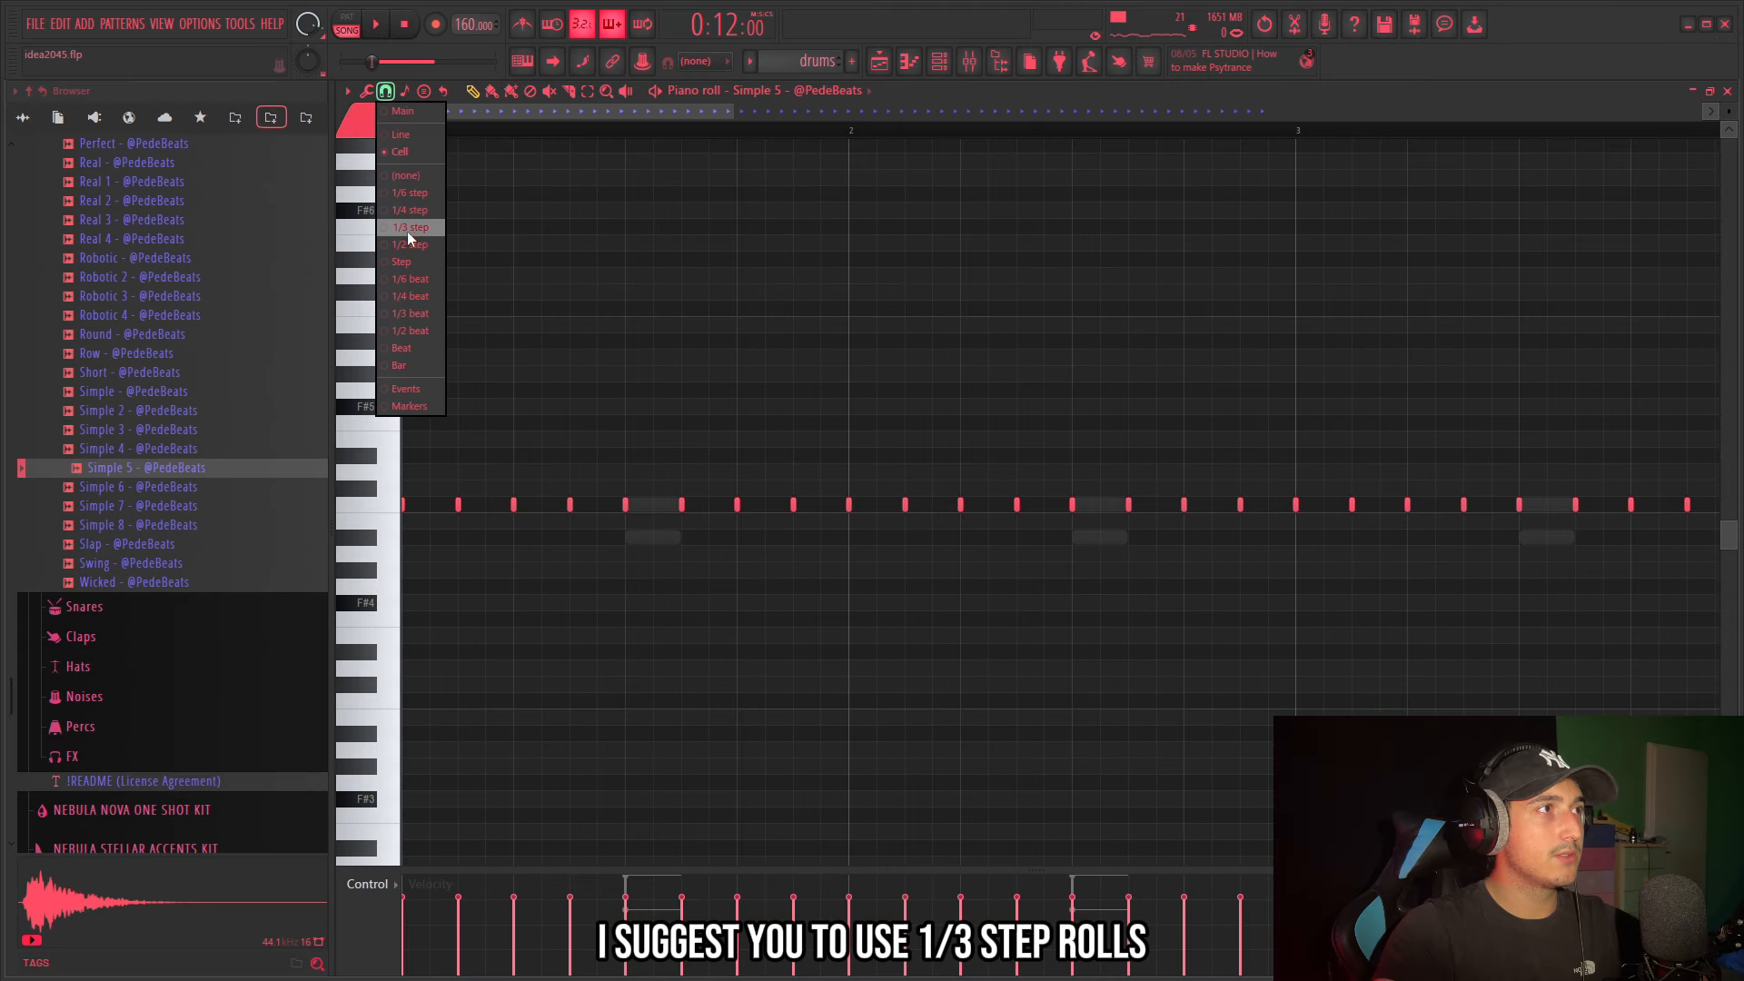
# Set the snap to 1/3 step and add a fast C5 hi-hat roll at the start of bar 1.
pyautogui.click(407, 229)
pyautogui.scroll(3, 421, 510)
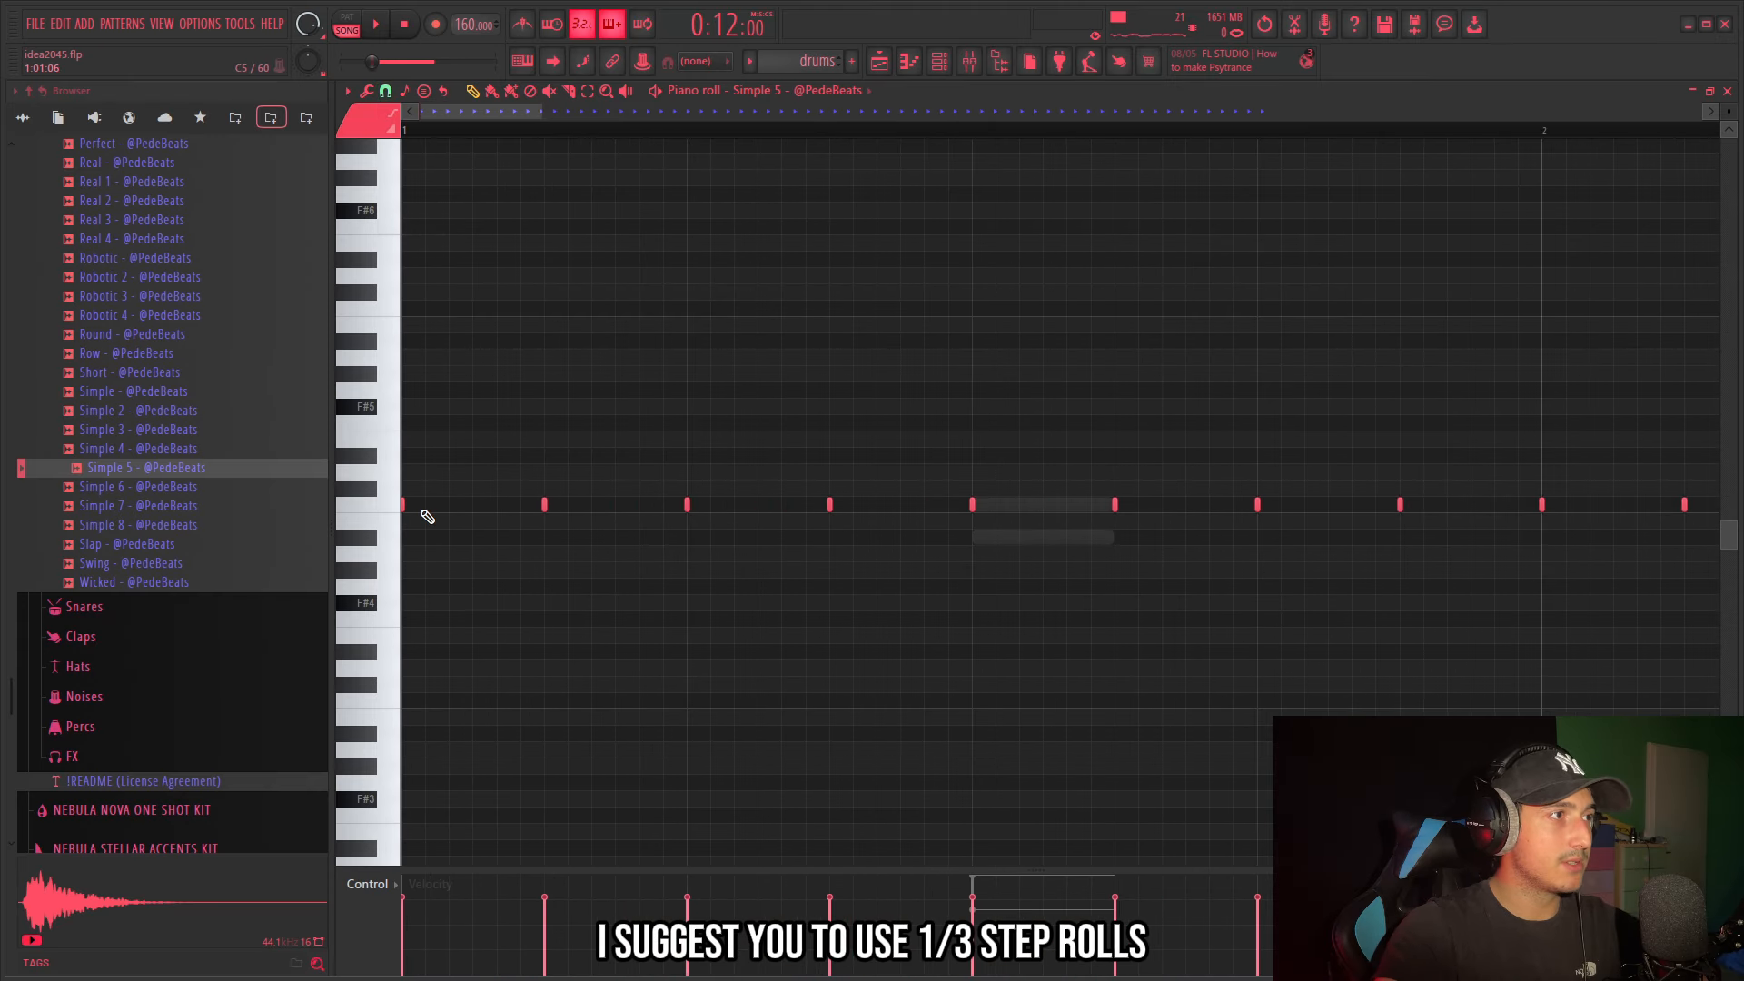
pyautogui.click(429, 504)
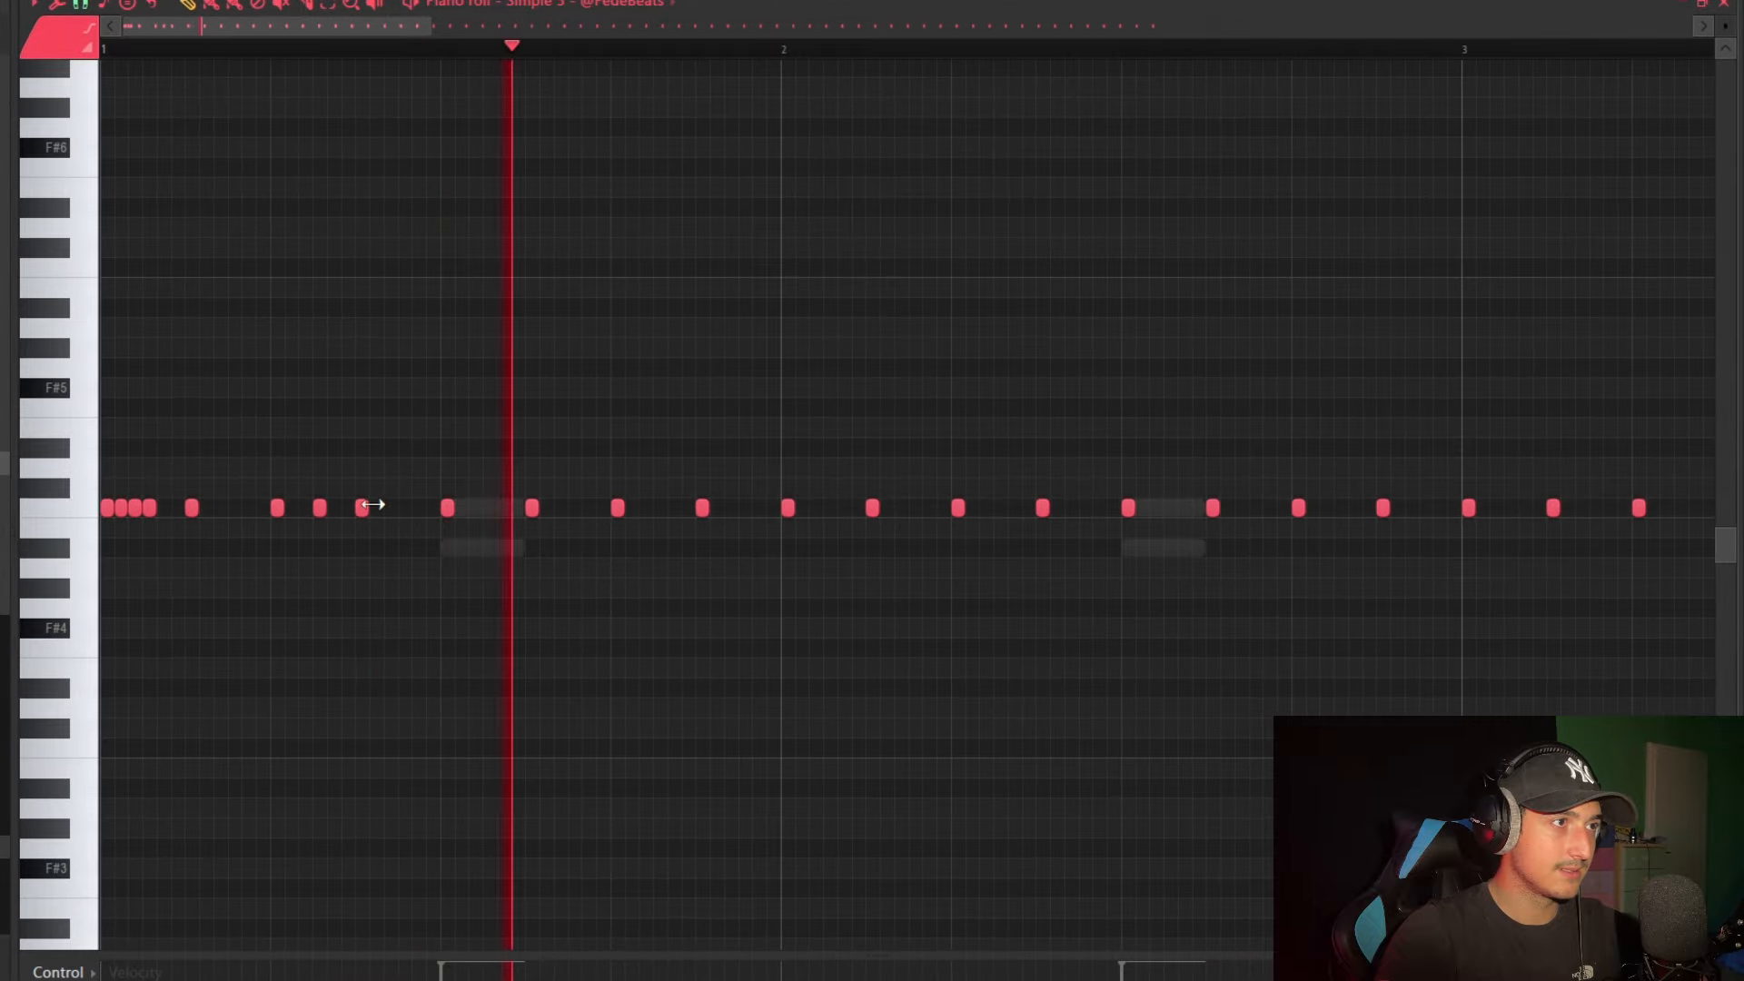
# Add lower-pitched hi-hat notes and short rolls beneath the C5 row across bars 1 to 4.
pyautogui.click(872, 689)
pyautogui.scroll(2, 909, 695)
pyautogui.click(960, 689)
pyautogui.scroll(-2, 1115, 720)
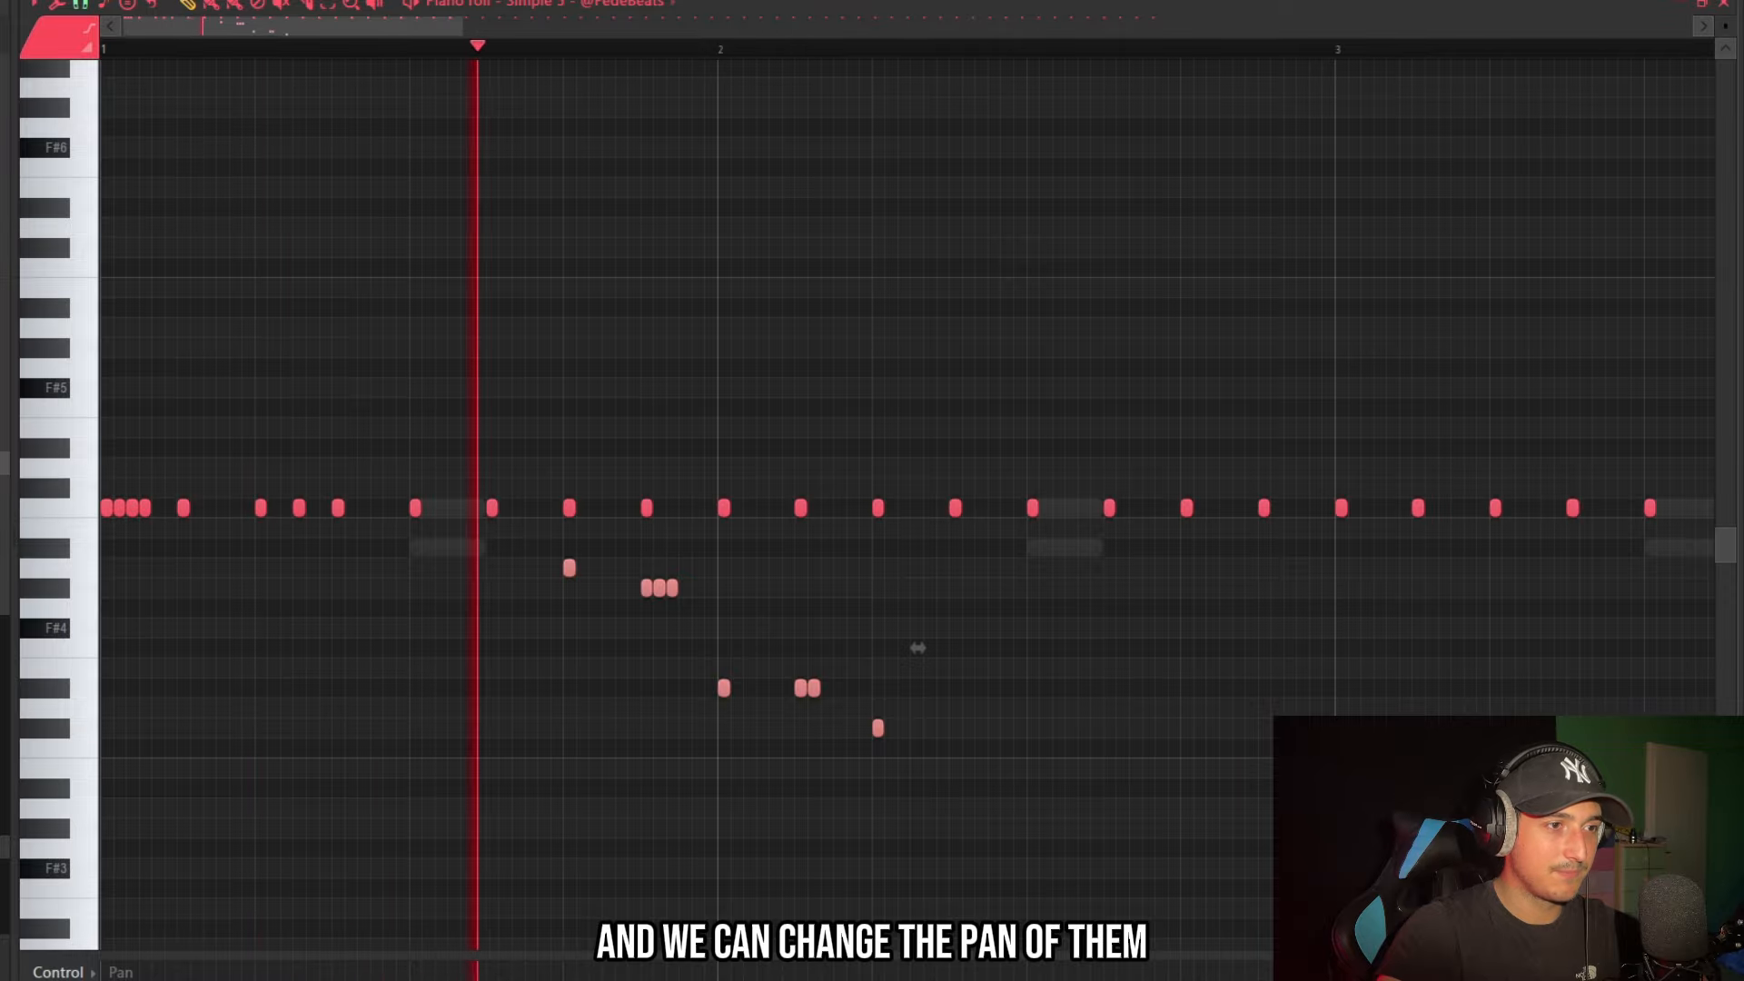
pyautogui.scroll(-4, 1031, 942)
pyautogui.moveTo(1537, 596)
pyautogui.mouseDown()
pyautogui.moveTo(856, 424)
pyautogui.moveTo(425, 374)
pyautogui.mouseUp()
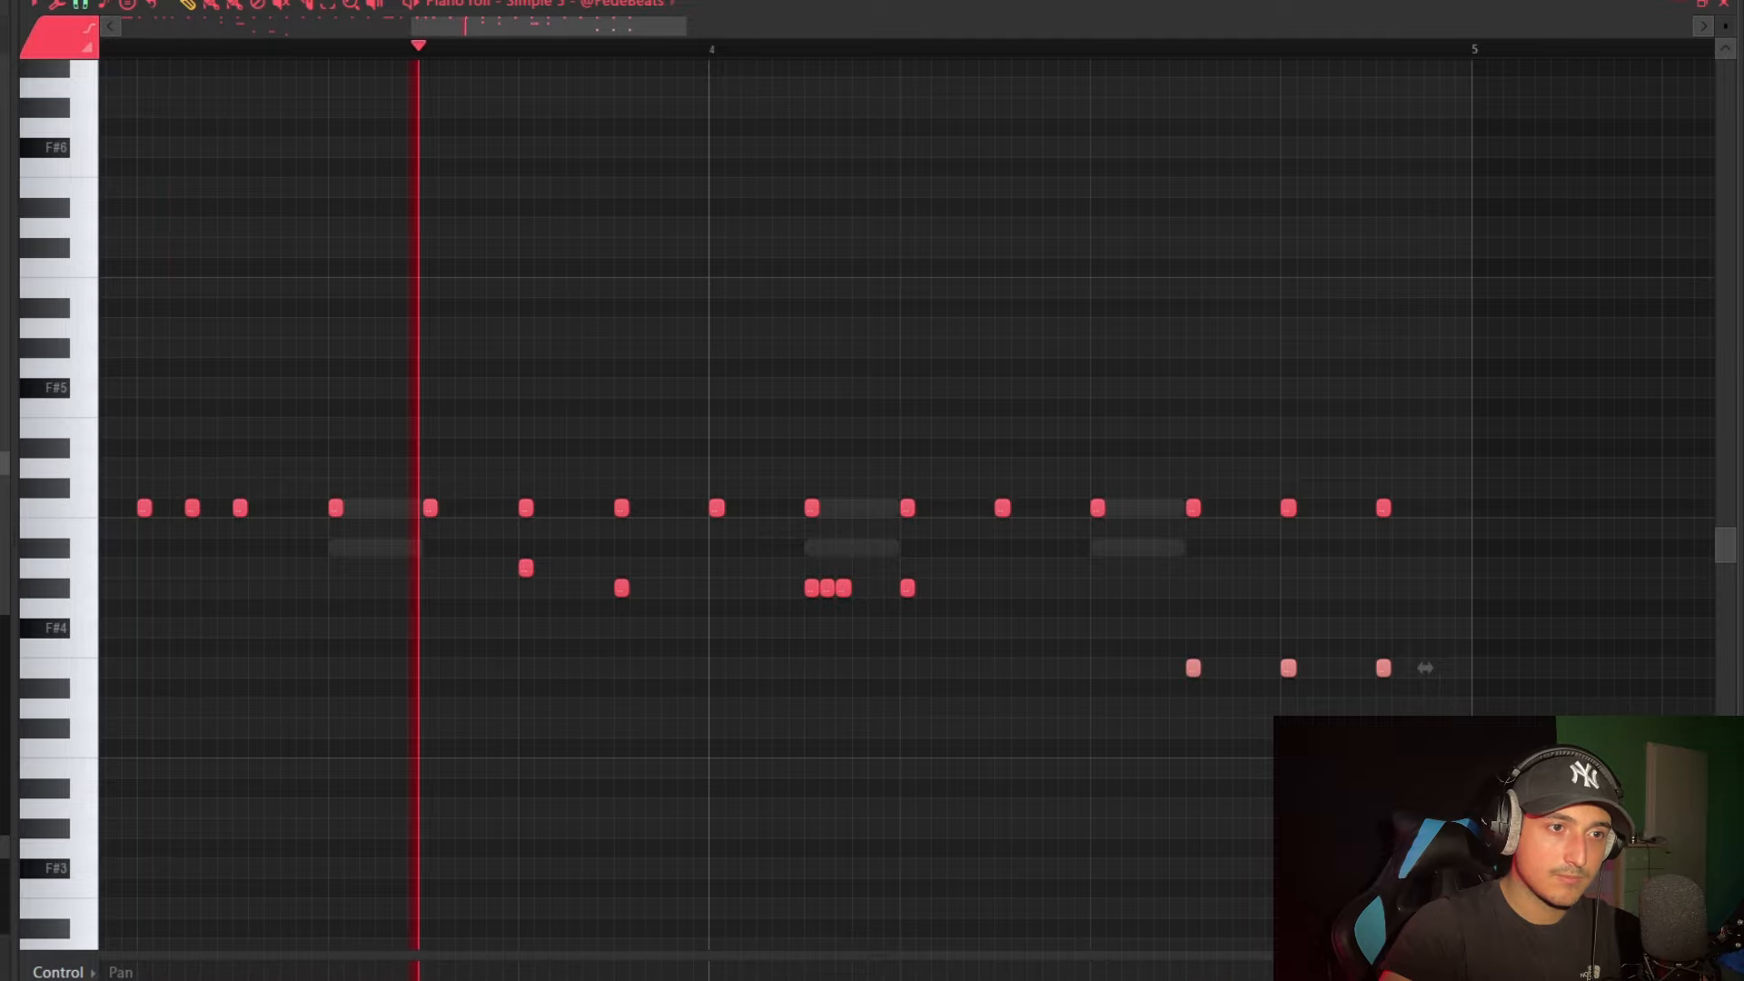
# Duplicate the four-bar hi-hat pattern into bars 5 to 8.
pyautogui.scroll(-4, 1230, 358)
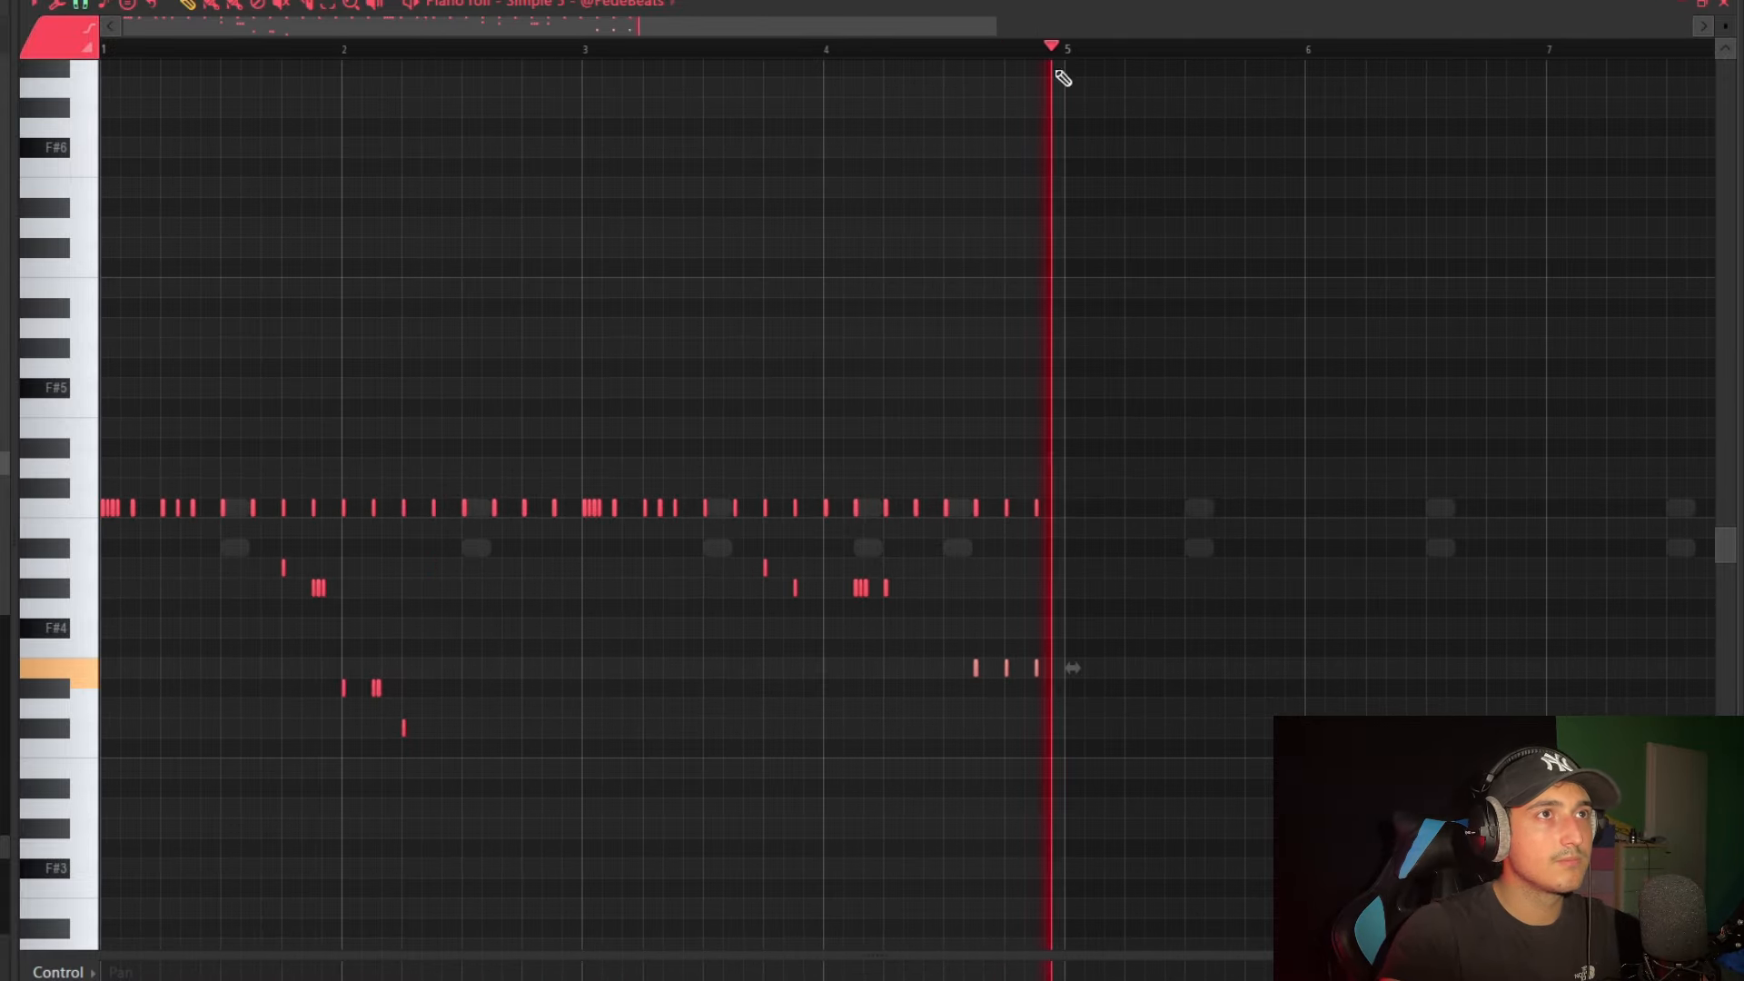
pyautogui.moveTo(1066, 54); pyautogui.dragTo(101, 55)
pyautogui.hotkey('ctrl', 'b')
pyautogui.scroll(-3, 949, 59)
pyautogui.hotkey('ctrl', 'd')
# Randomize the pan and pitch levels of the C5 hi-hat notes across all eight bars.
pyautogui.moveTo(1406, 445); pyautogui.dragTo(101, 510)
pyautogui.hotkey('alt', 'r')
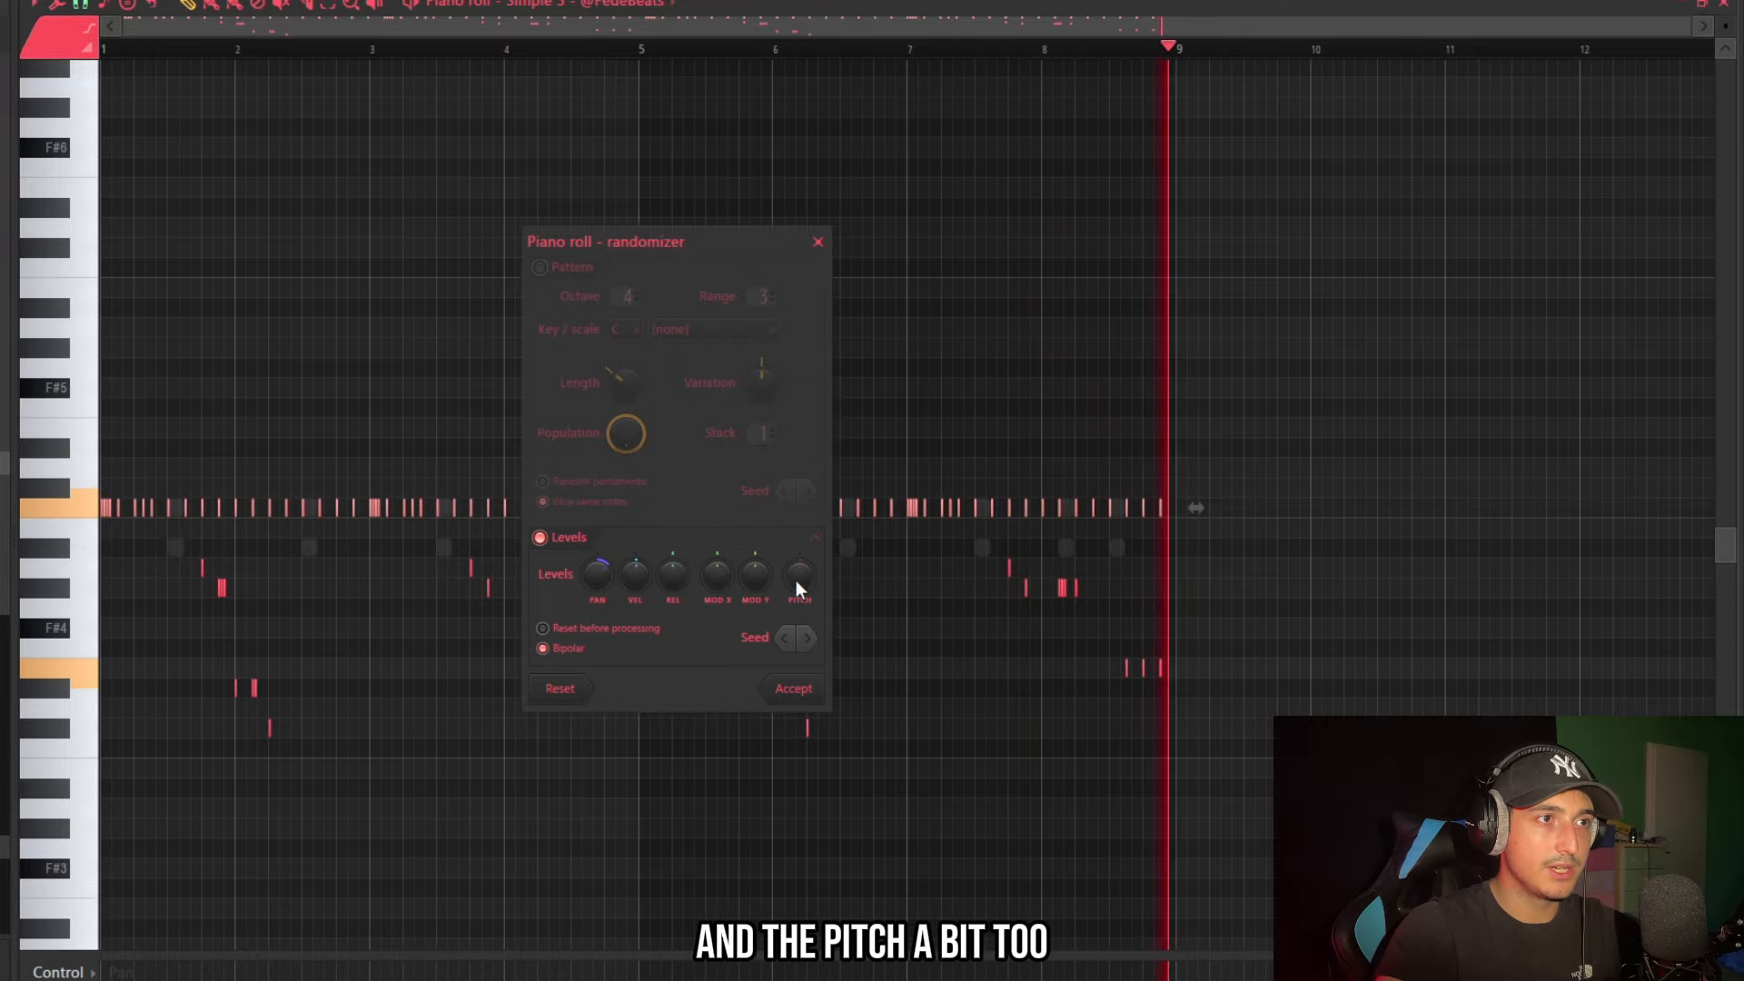
pyautogui.click(801, 693)
# Load the Hat 12 sample as a new channel and repeat its four C5 hits in bars 5 to 8.
pyautogui.press('F6')
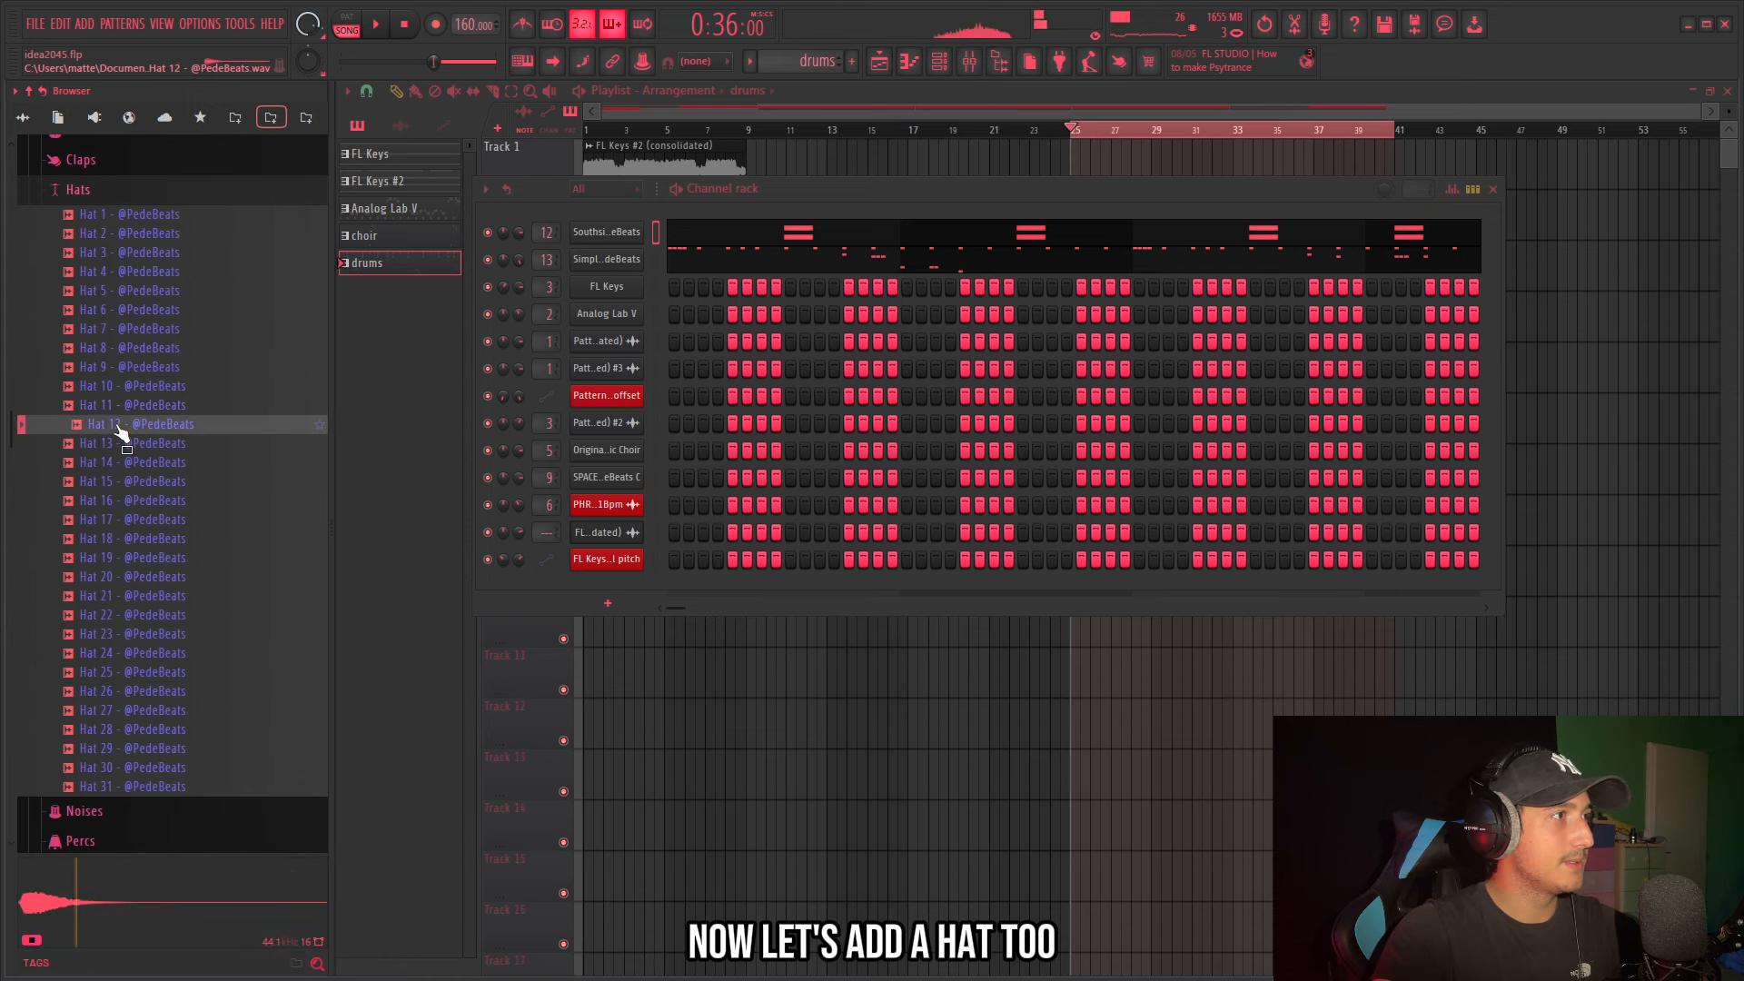
pyautogui.moveTo(123, 434); pyautogui.dragTo(603, 283)
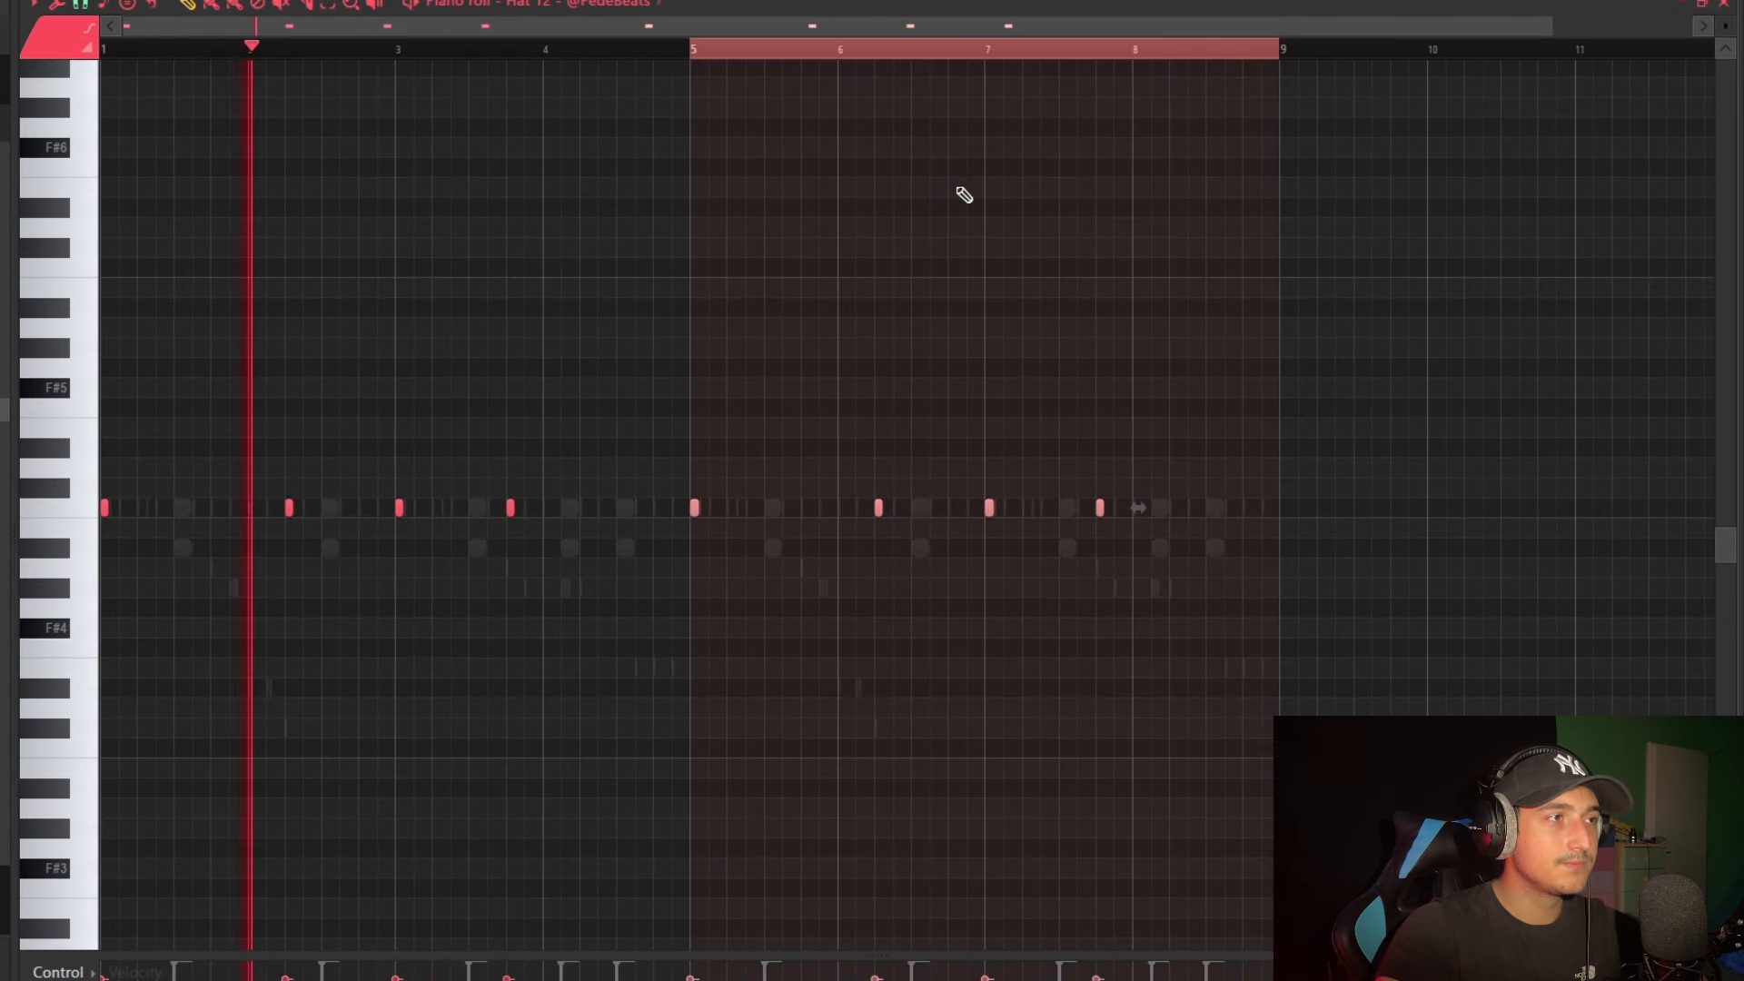
pyautogui.keyDown('ctrl'); pyautogui.click(833, 54); pyautogui.keyUp('ctrl')
pyautogui.scroll(-1, 1321, 557)
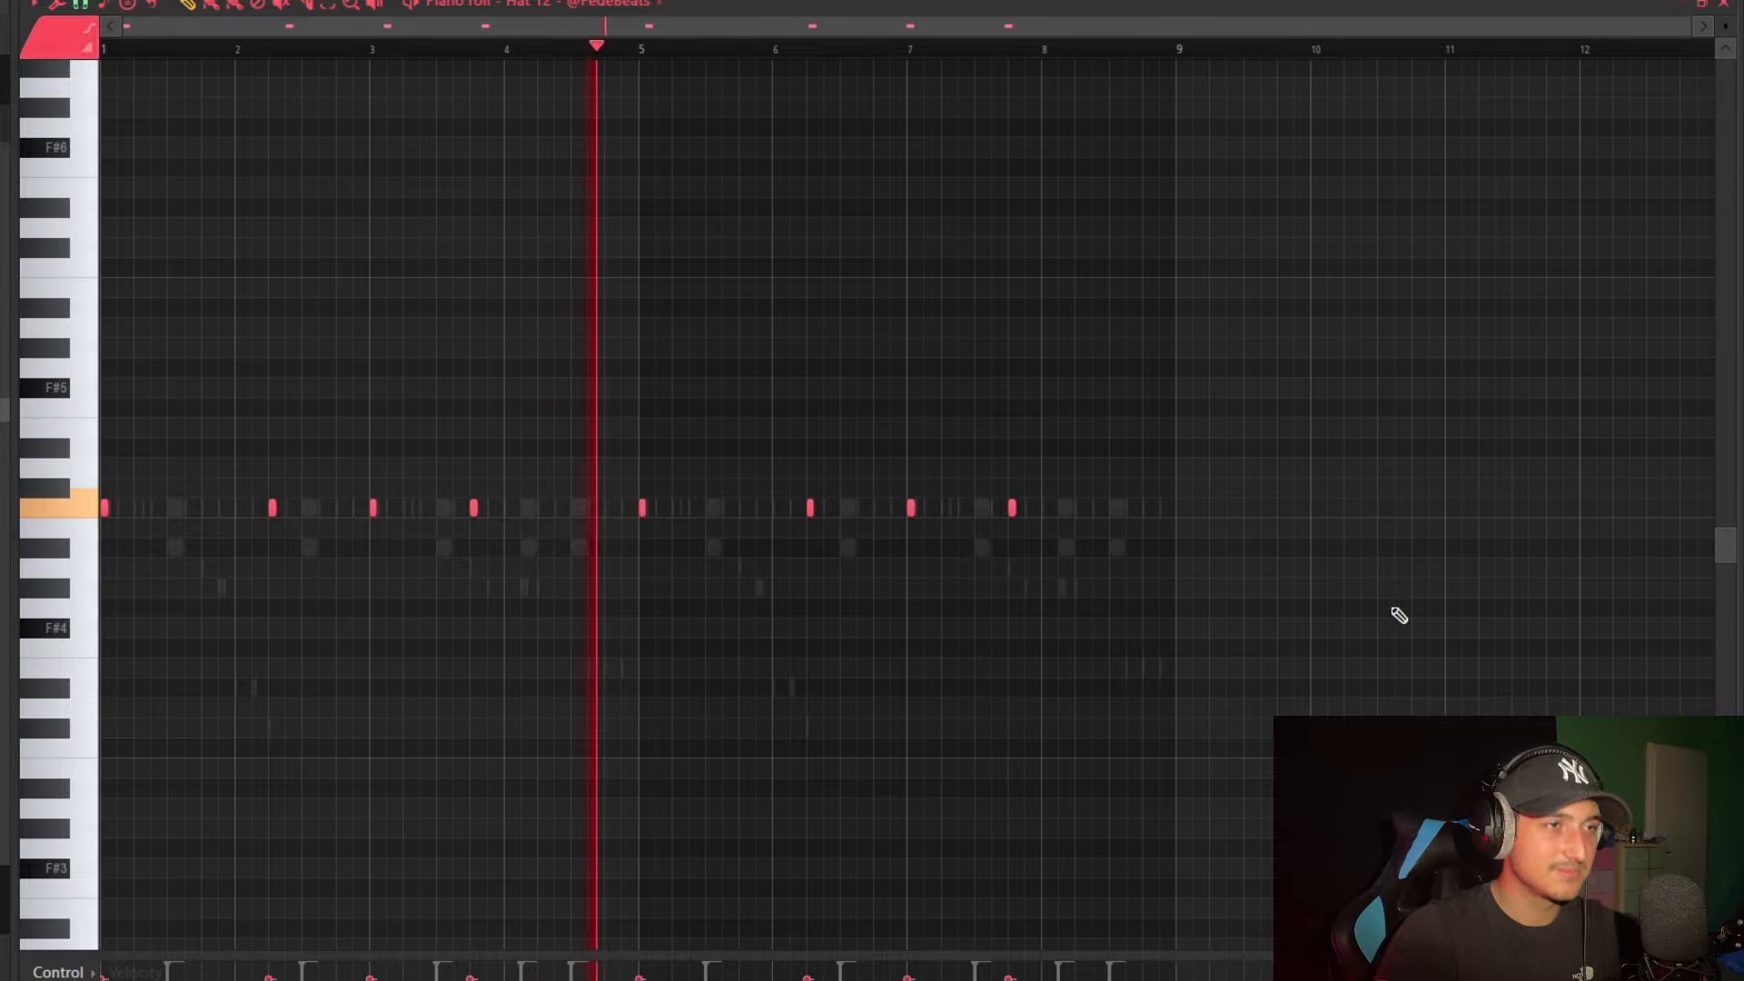
pyautogui.moveTo(1303, 580); pyautogui.dragTo(102, 276)
pyautogui.scroll(3, 1058, 472)
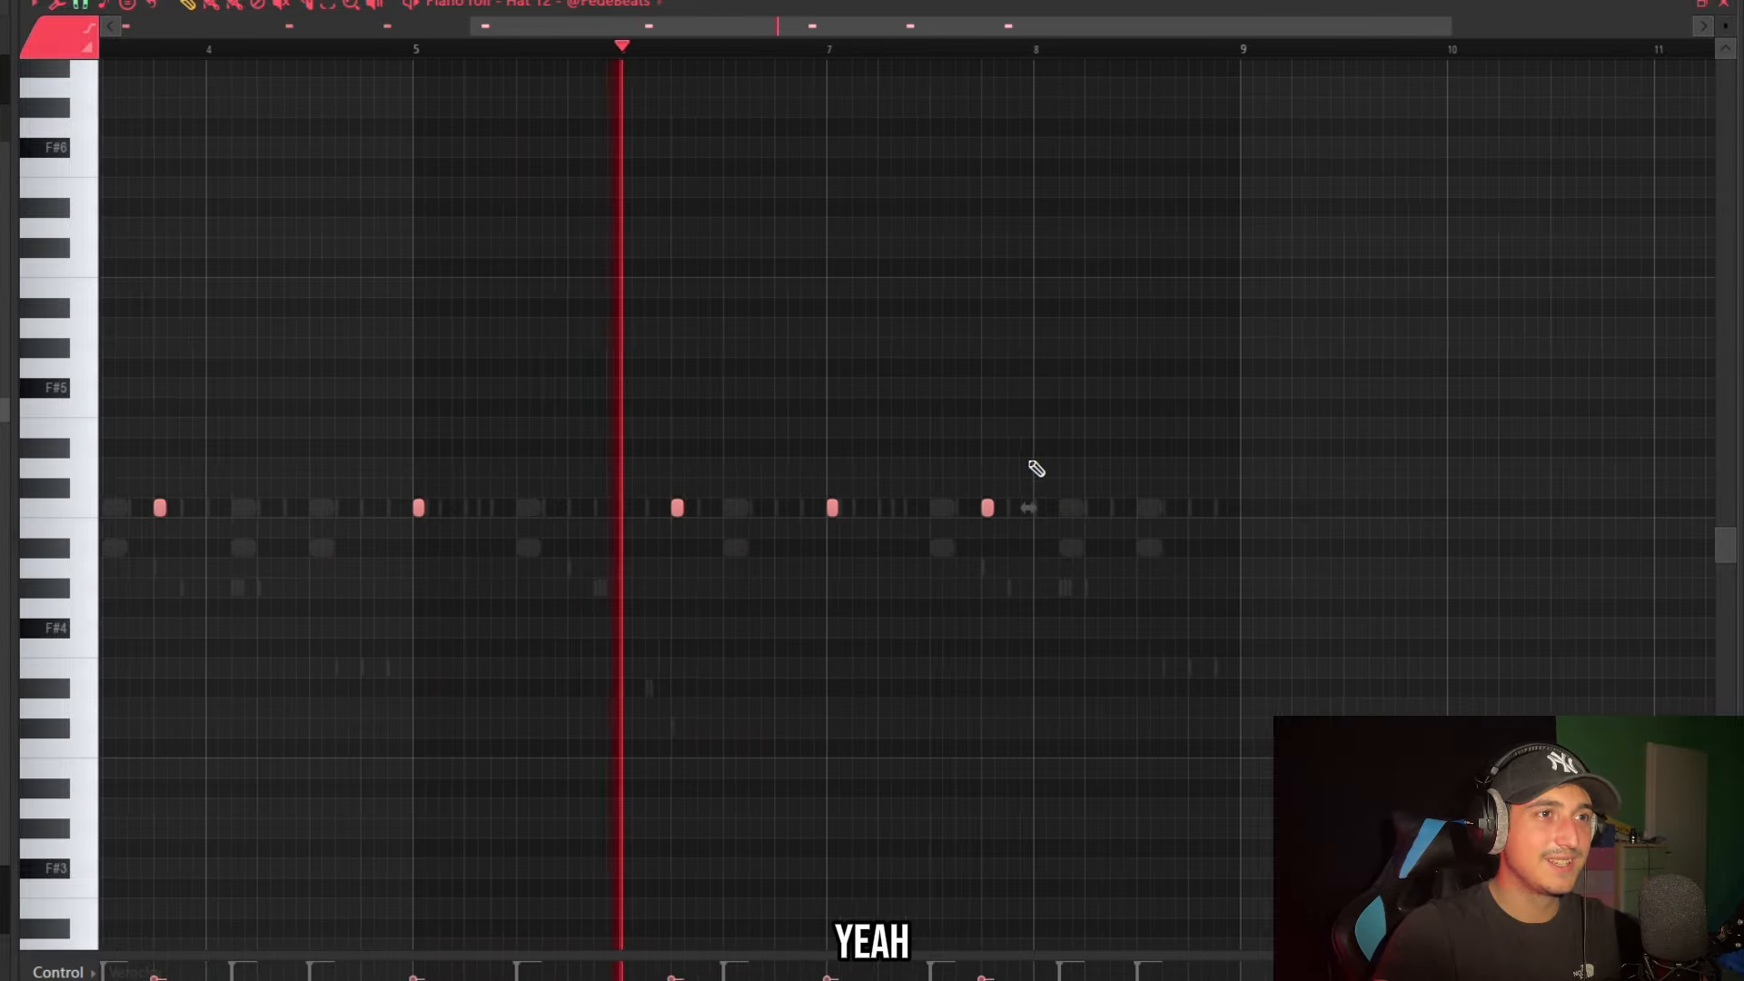
pyautogui.scroll(-2, 1036, 467)
pyautogui.moveTo(1077, 554); pyautogui.dragTo(979, 479)
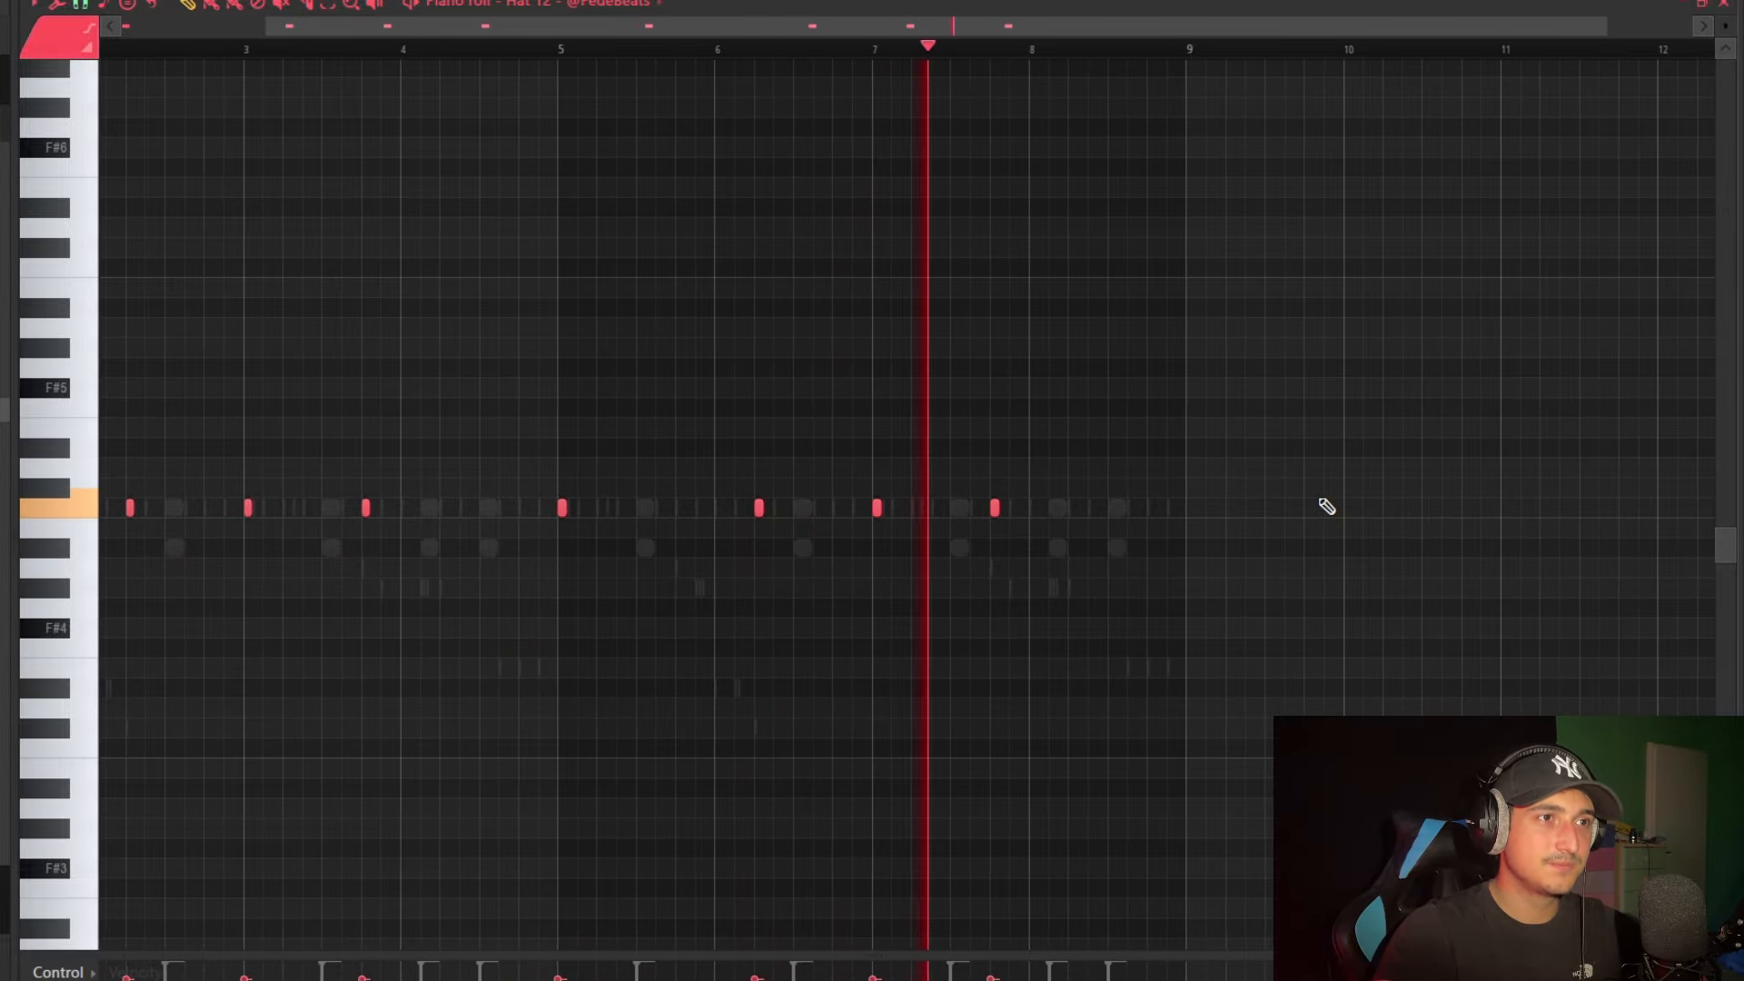
pyautogui.scroll(2, 1091, 545)
pyautogui.scroll(-2, 1457, 573)
pyautogui.press('space')
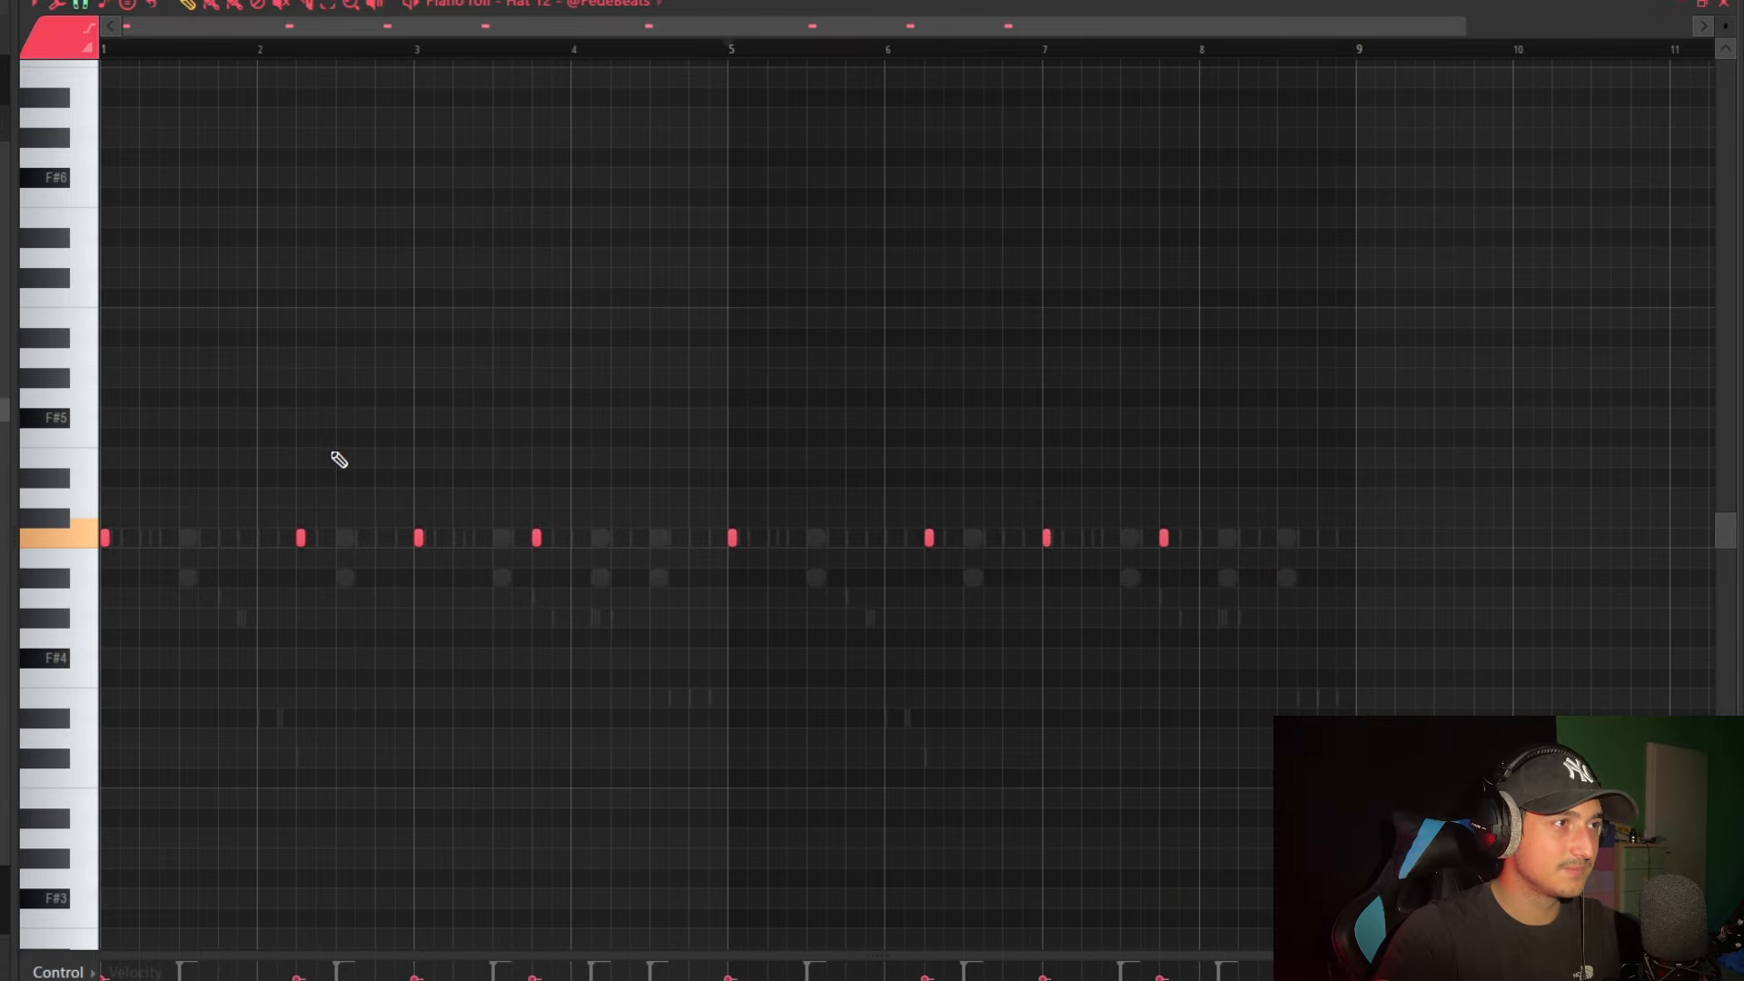
# Try an extra C5 Hat 12 hit on the second beat of bar 4.
pyautogui.scroll(3, 339, 460)
pyautogui.moveTo(1033, 535); pyautogui.dragTo(1014, 531)
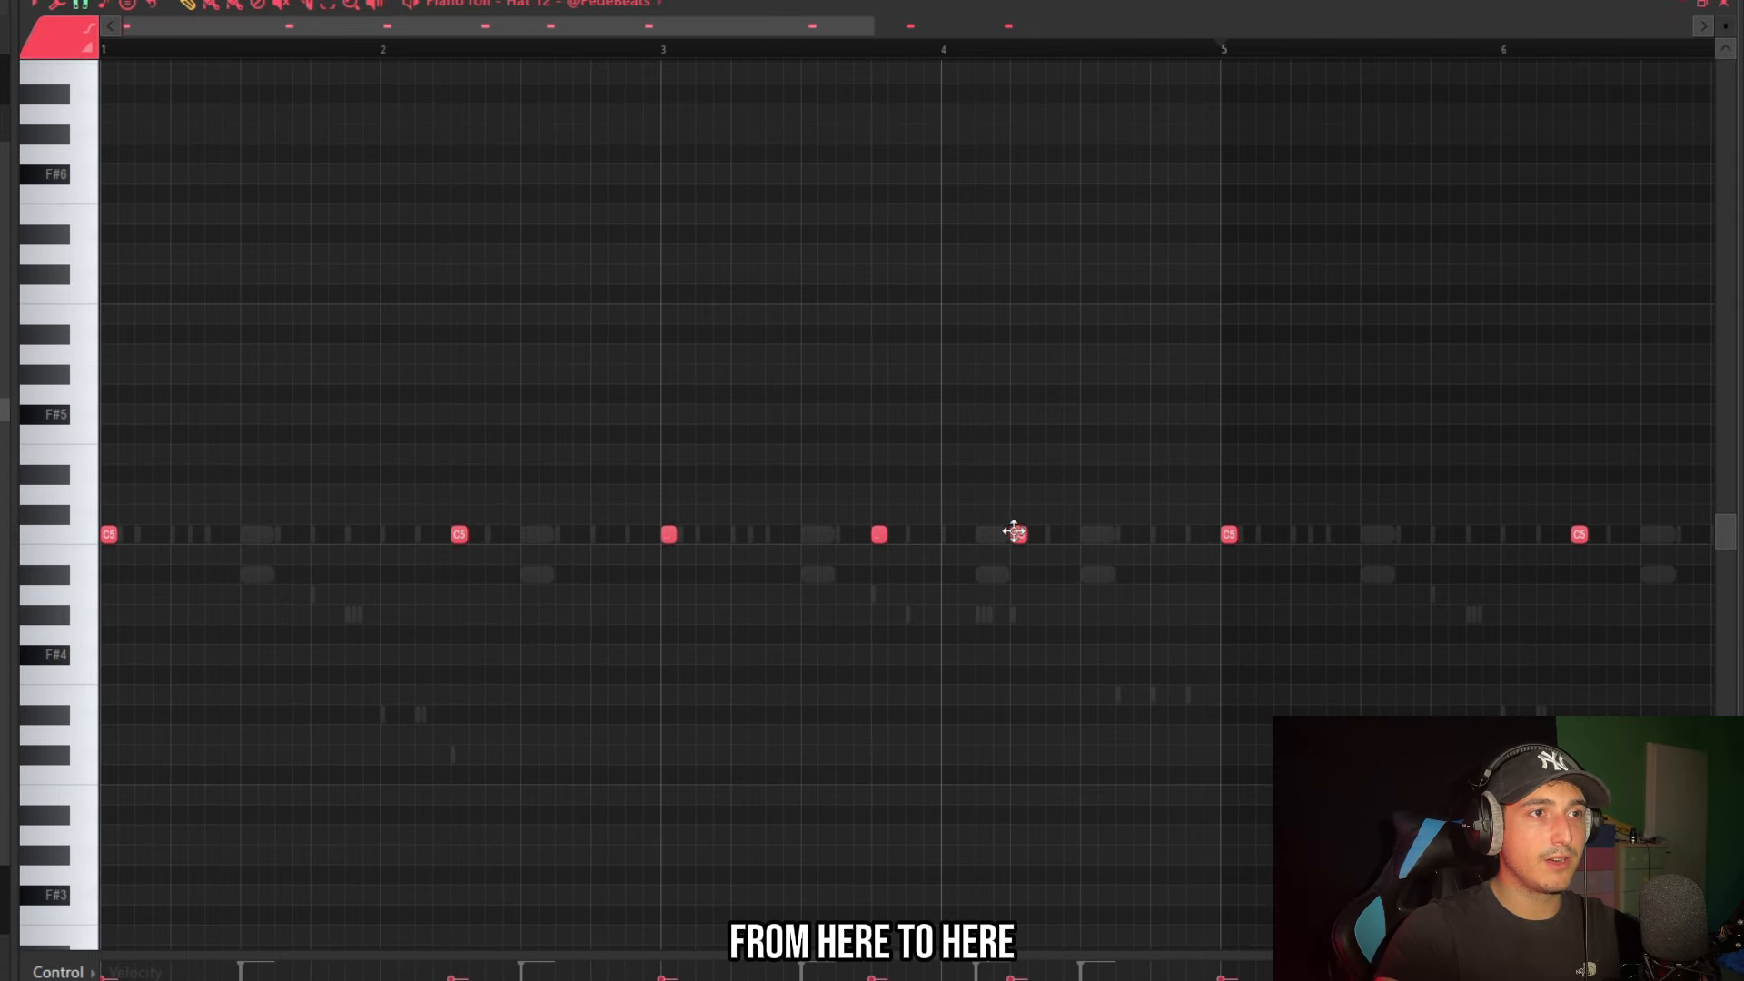
pyautogui.scroll(-3, 1426, 627)
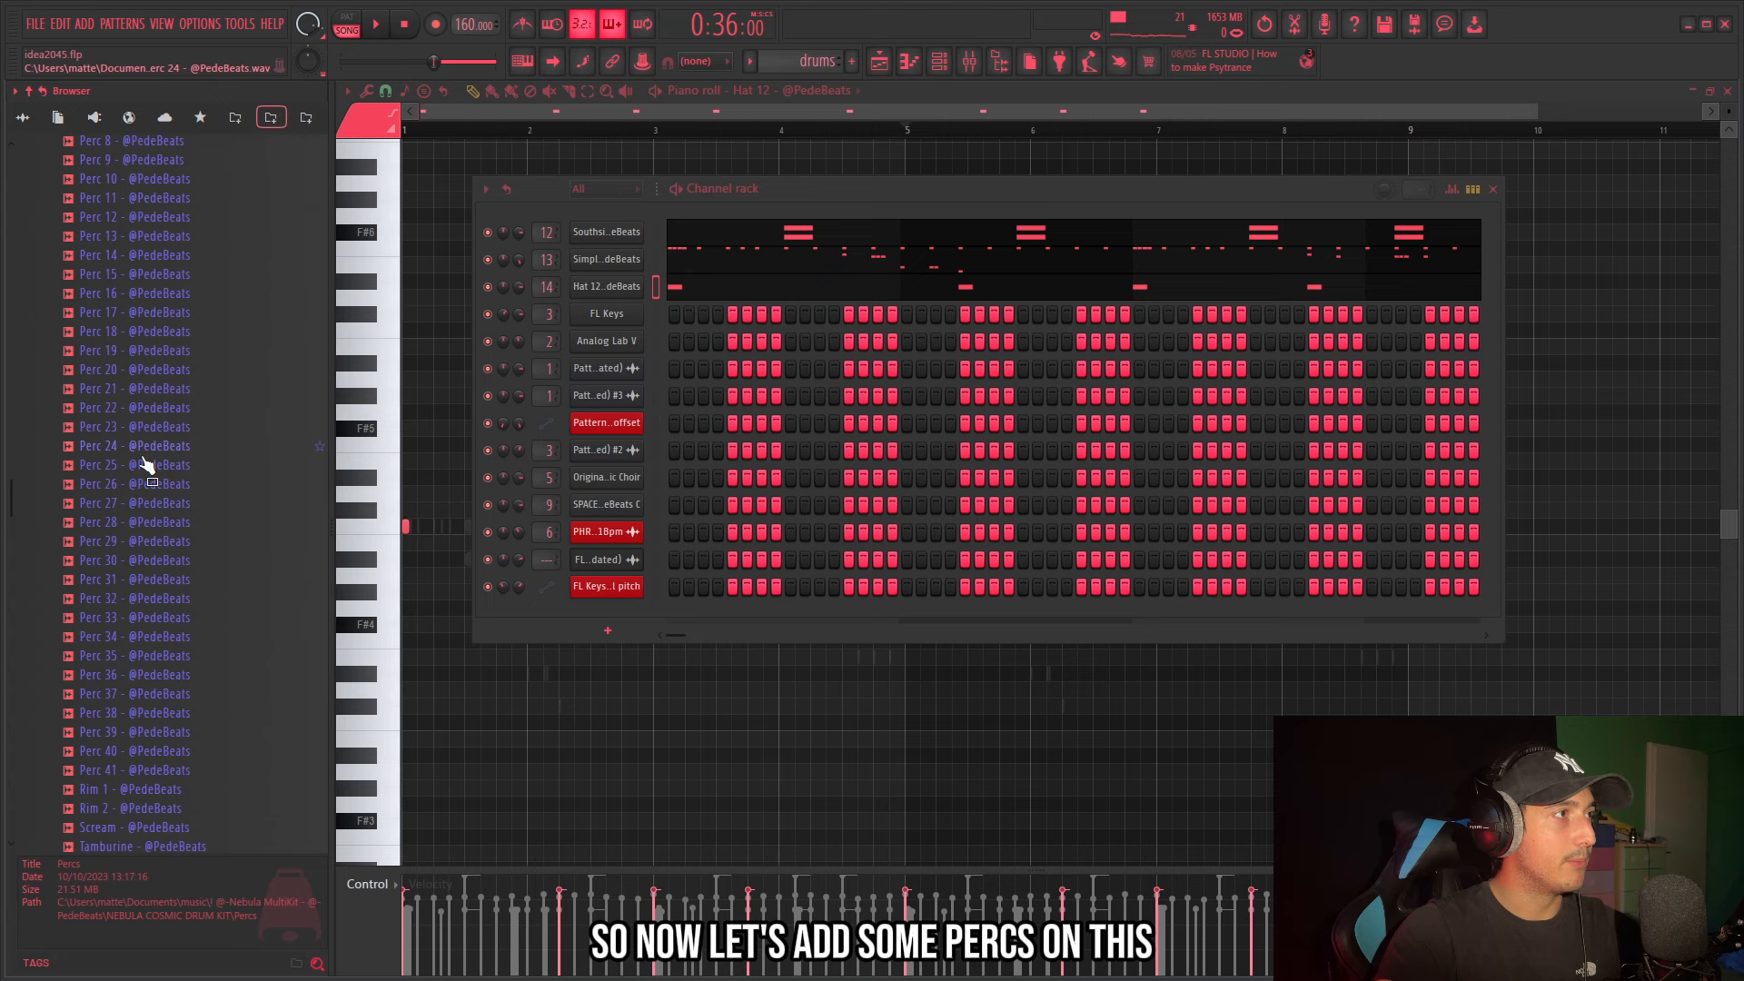
# Add a C5 Perc 9 rhythm at the end of bar 1 and start of bar 2, and duplicate it into bars 3 and 4.
pyautogui.scroll(2, 127, 365)
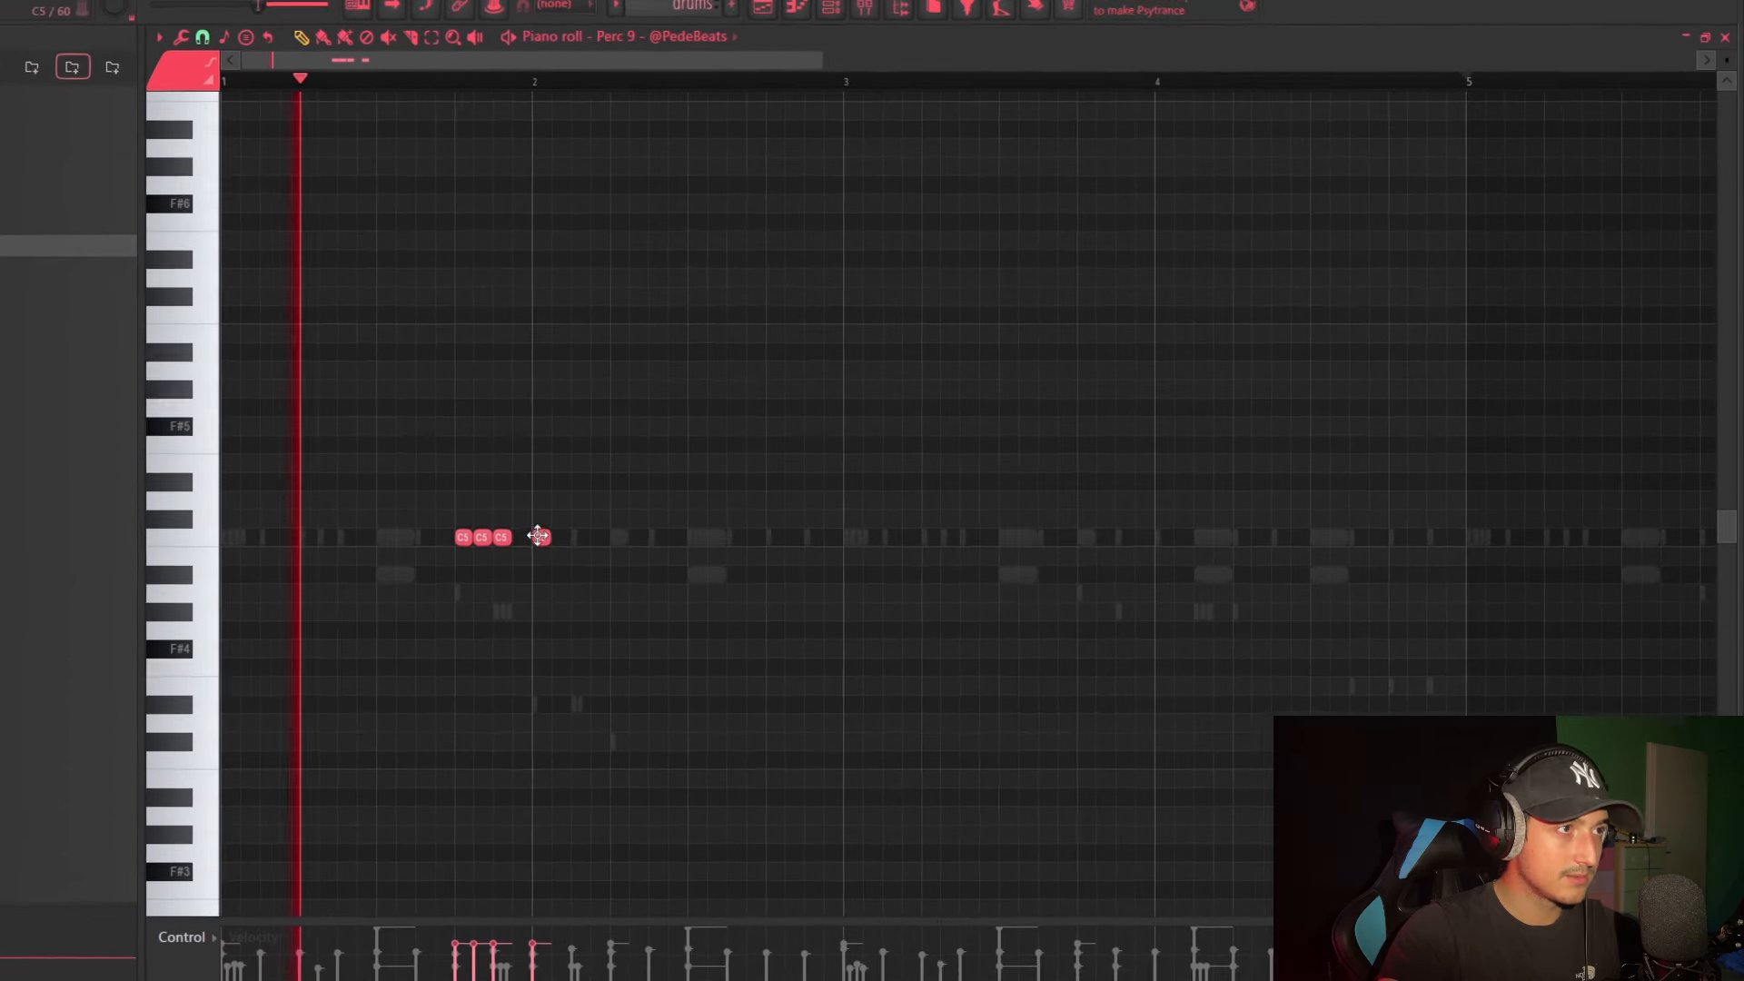
pyautogui.moveTo(779, 52); pyautogui.dragTo(98, 55)
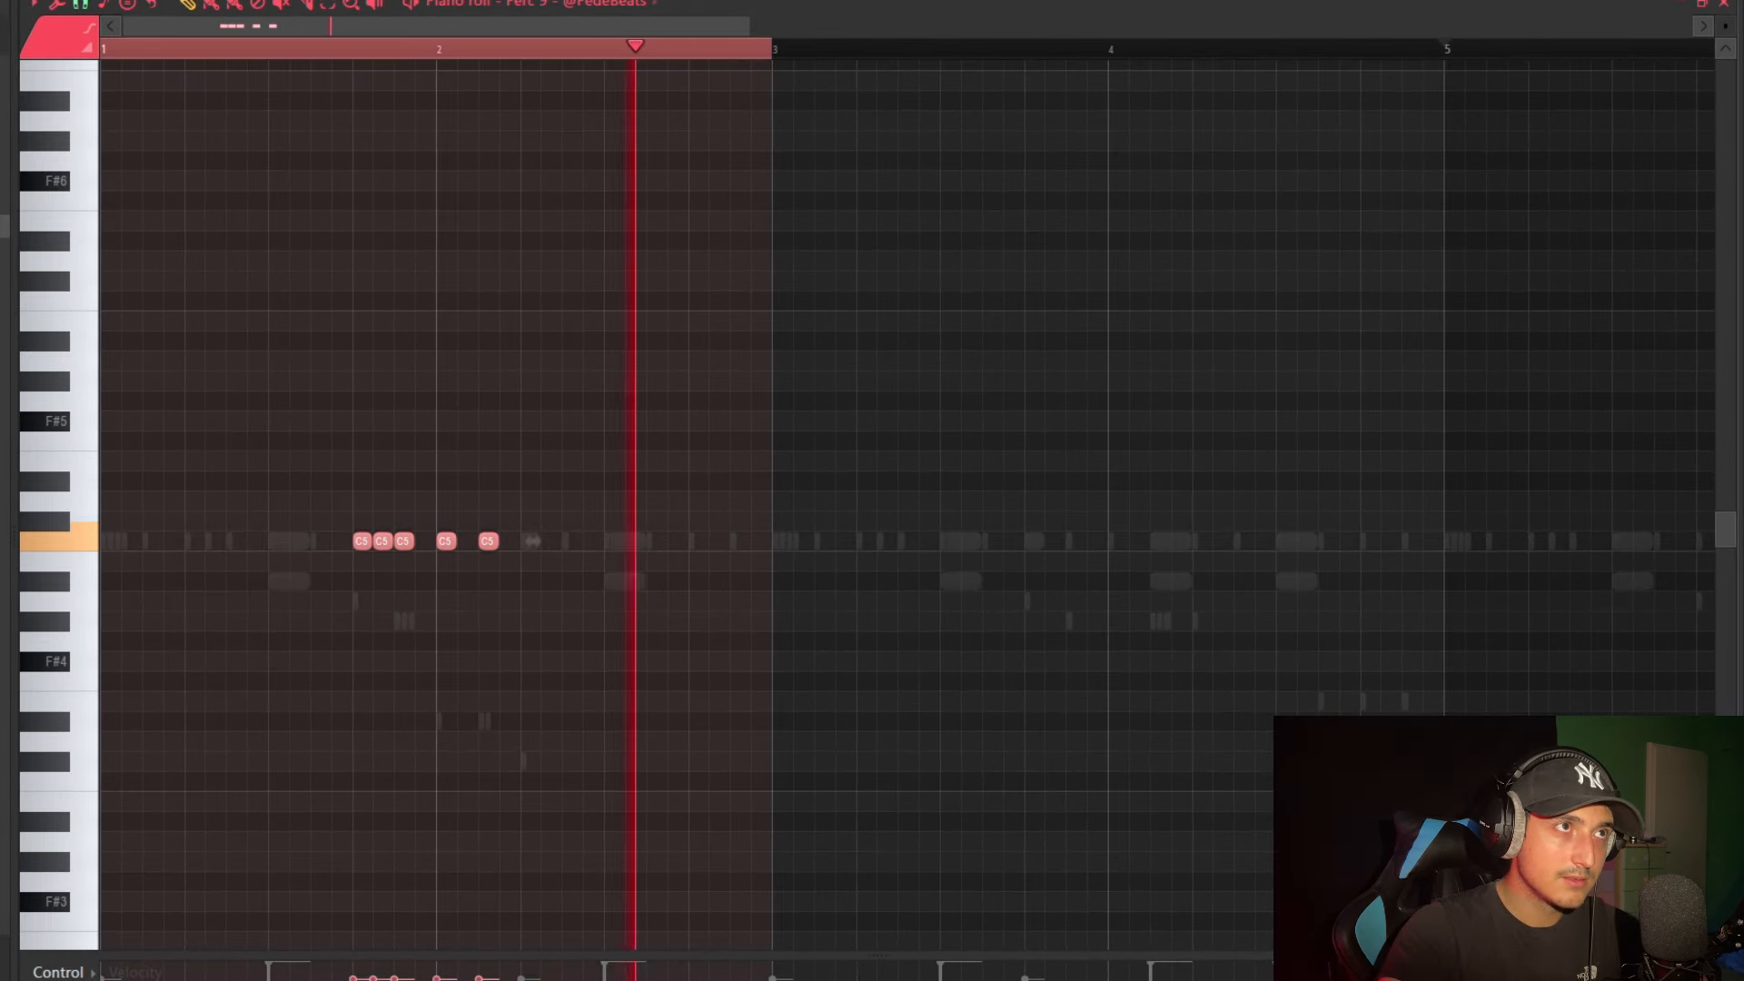
pyautogui.hotkey('ctrl', 'b')
pyautogui.scroll(-2, 860, 64)
pyautogui.moveTo(1129, 589); pyautogui.dragTo(610, 472)
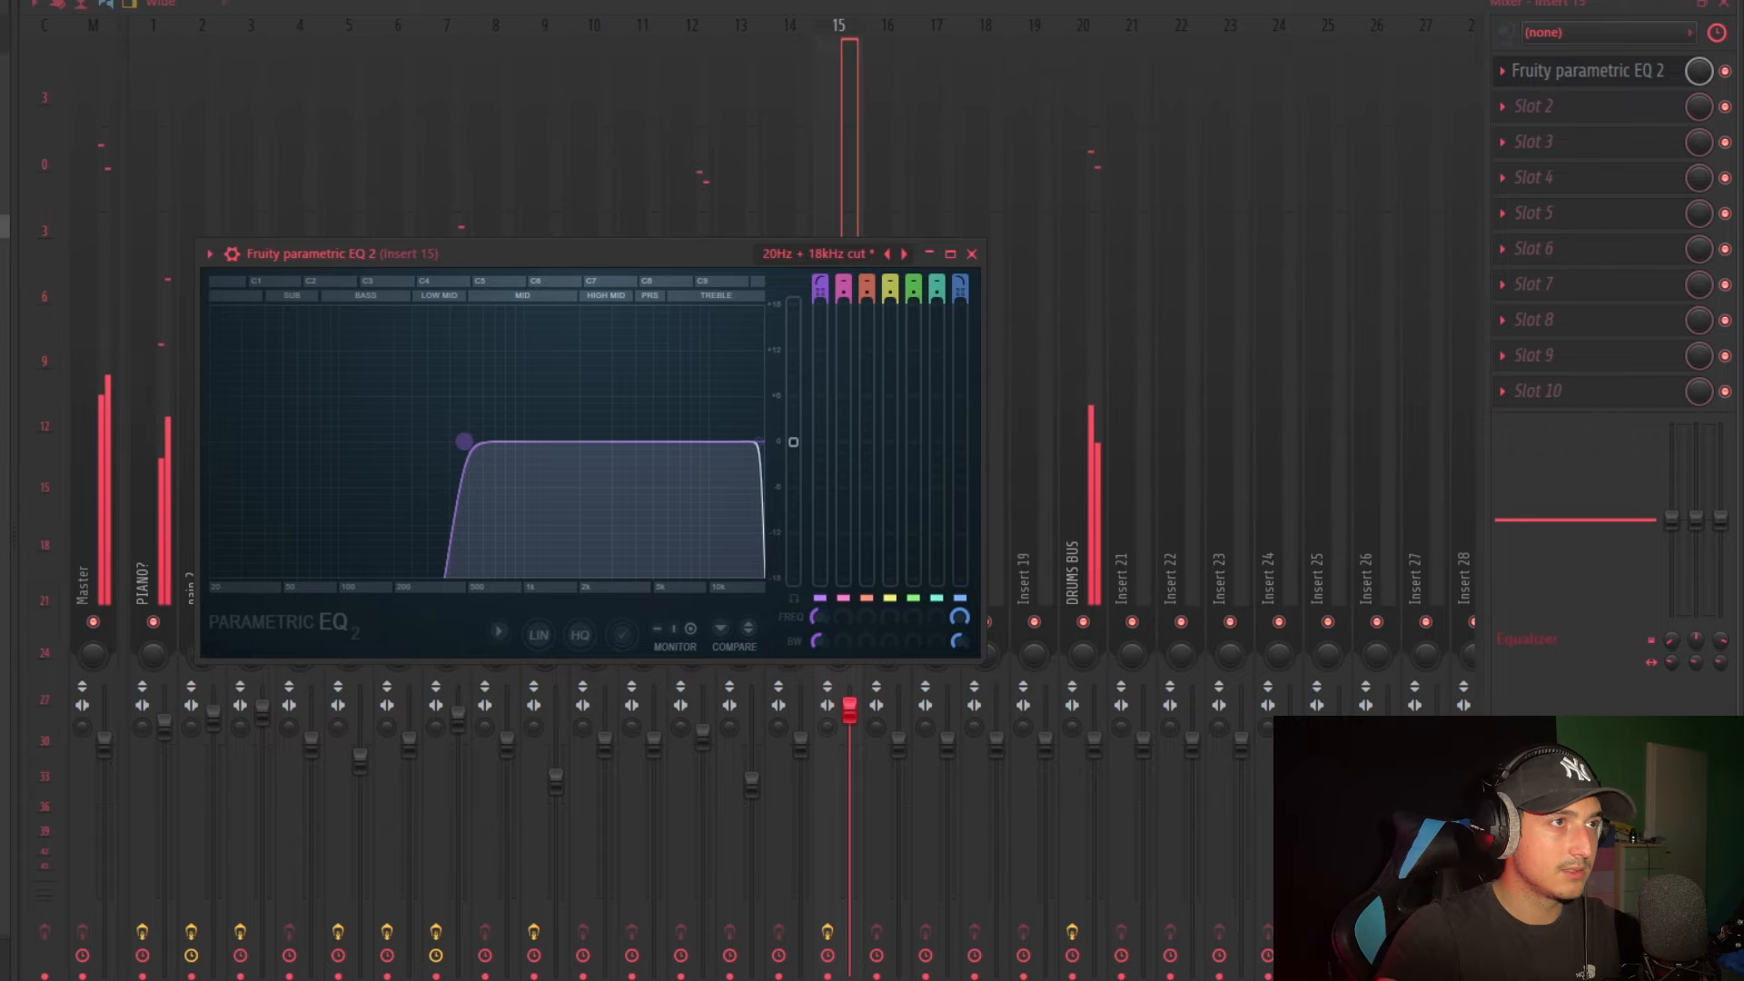
# Adjust the low cut in the Fruity Parametric EQ 2 on mixer insert 15 and reopen the EQ for the percussion.
pyautogui.moveTo(461, 463); pyautogui.dragTo(403, 465)
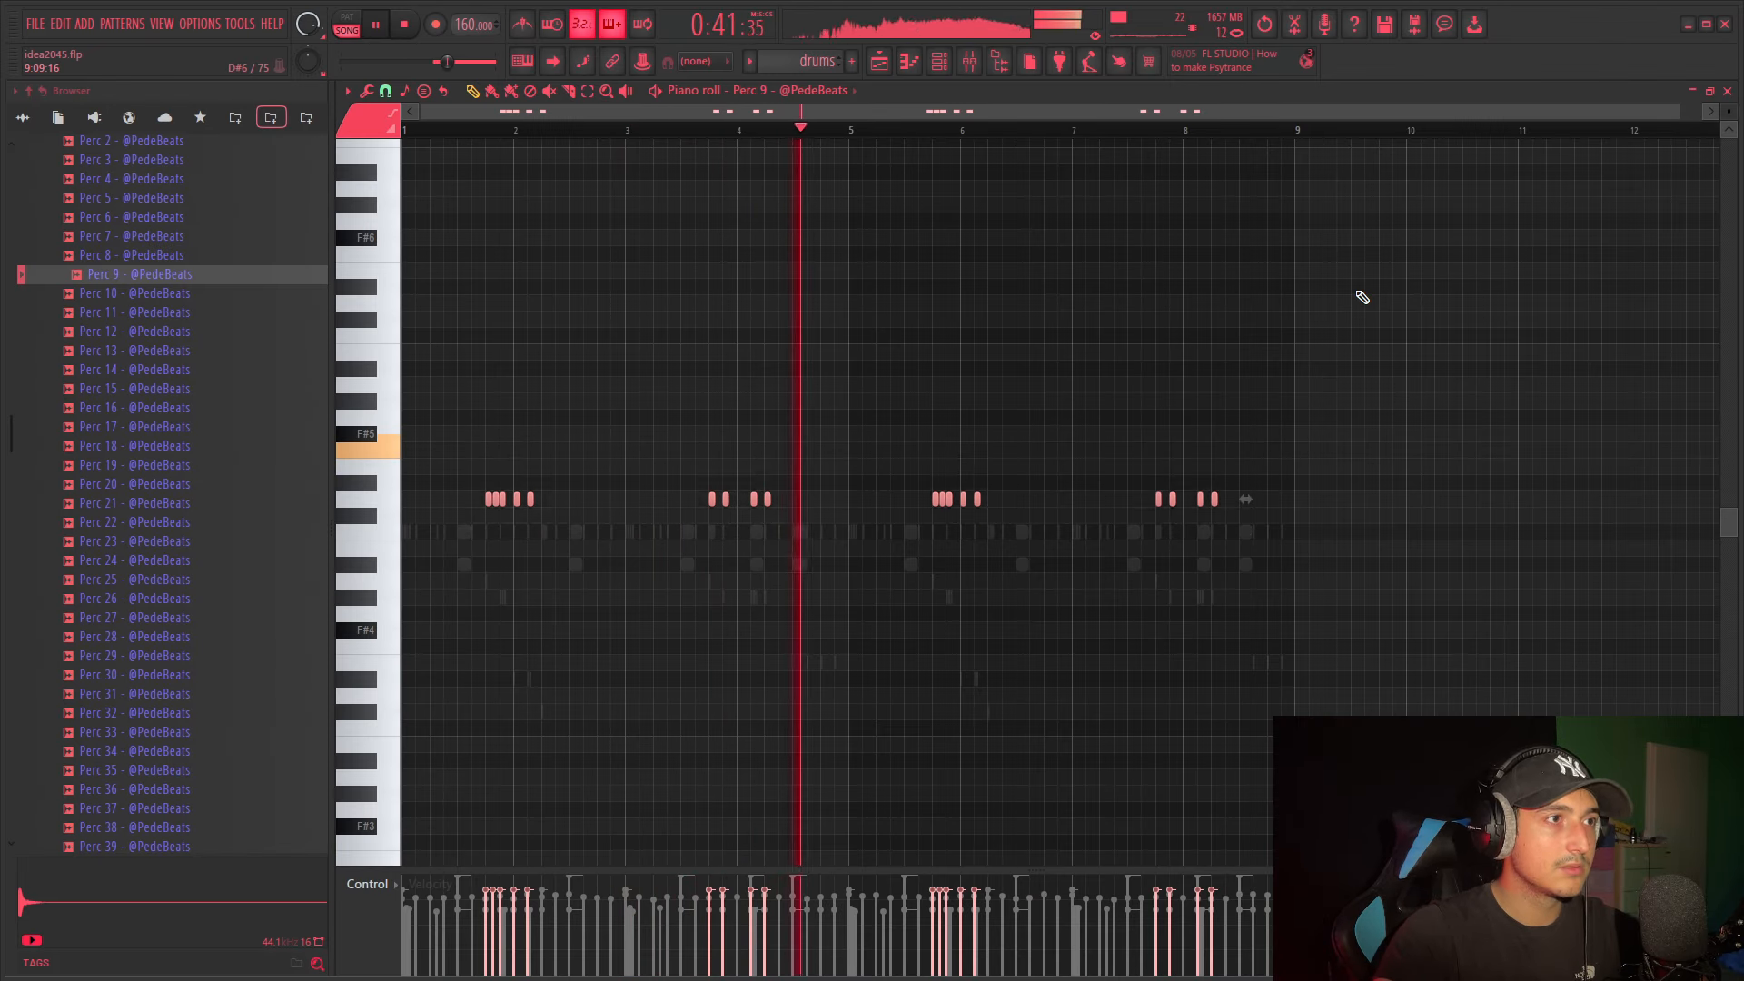
pyautogui.click(997, 64)
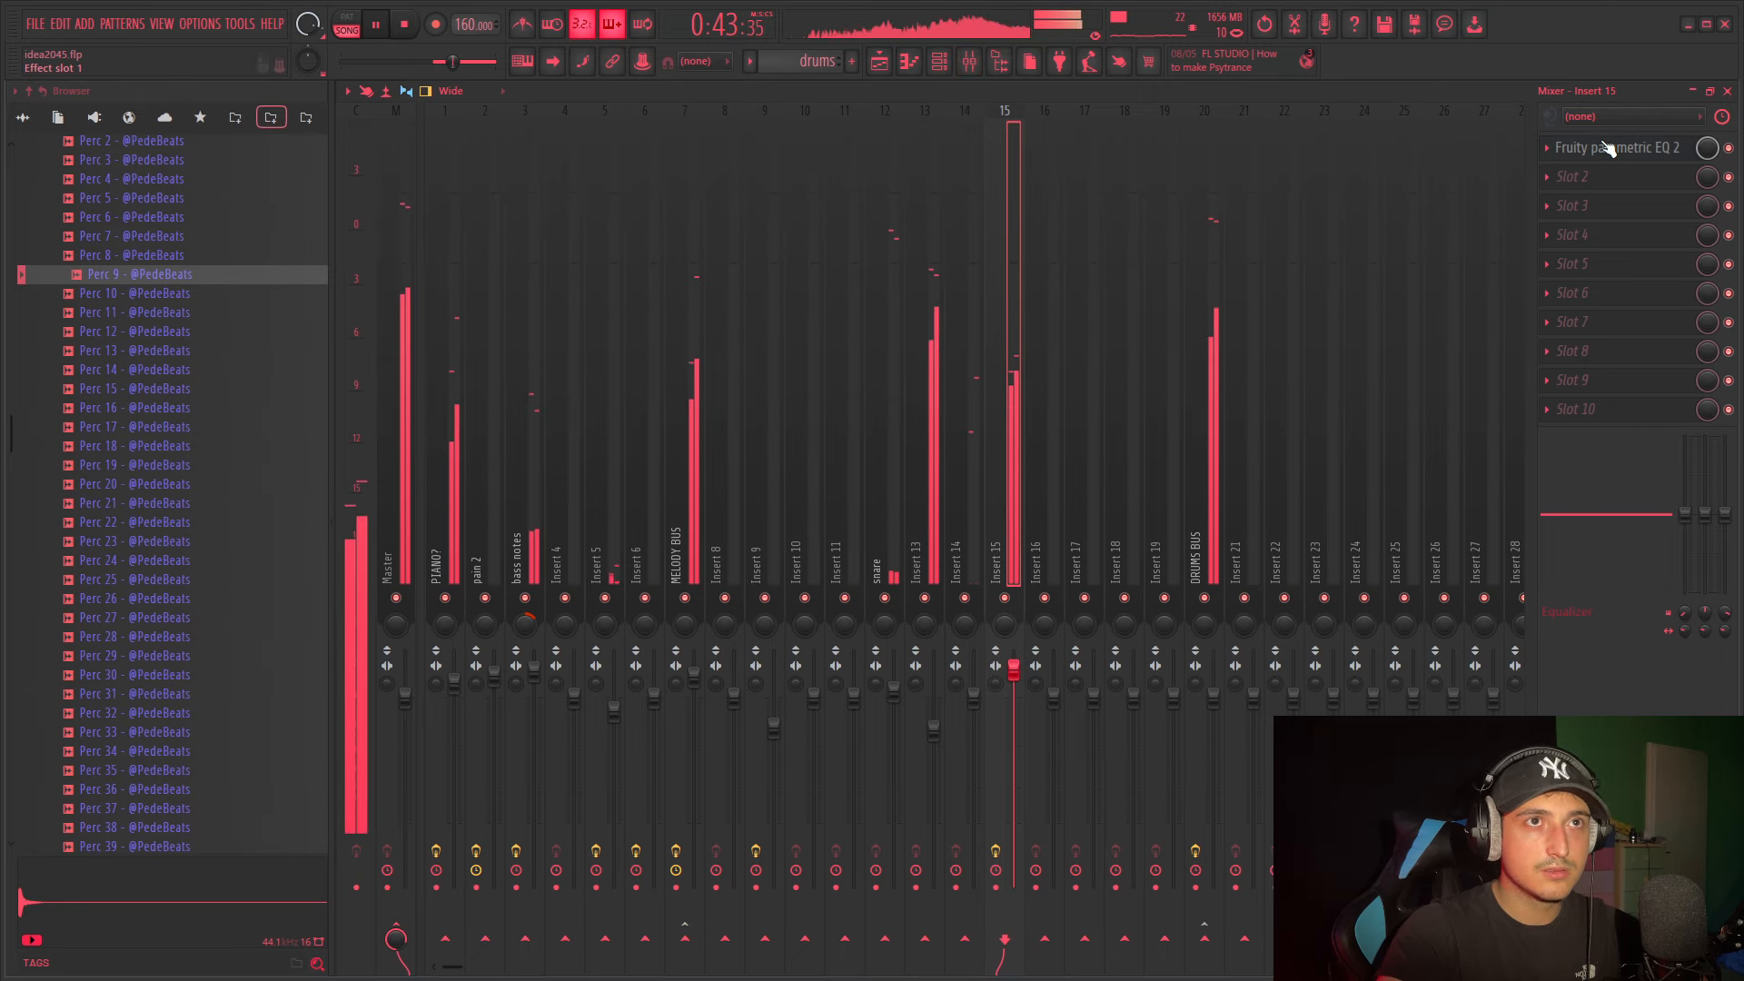
pyautogui.click(1616, 148)
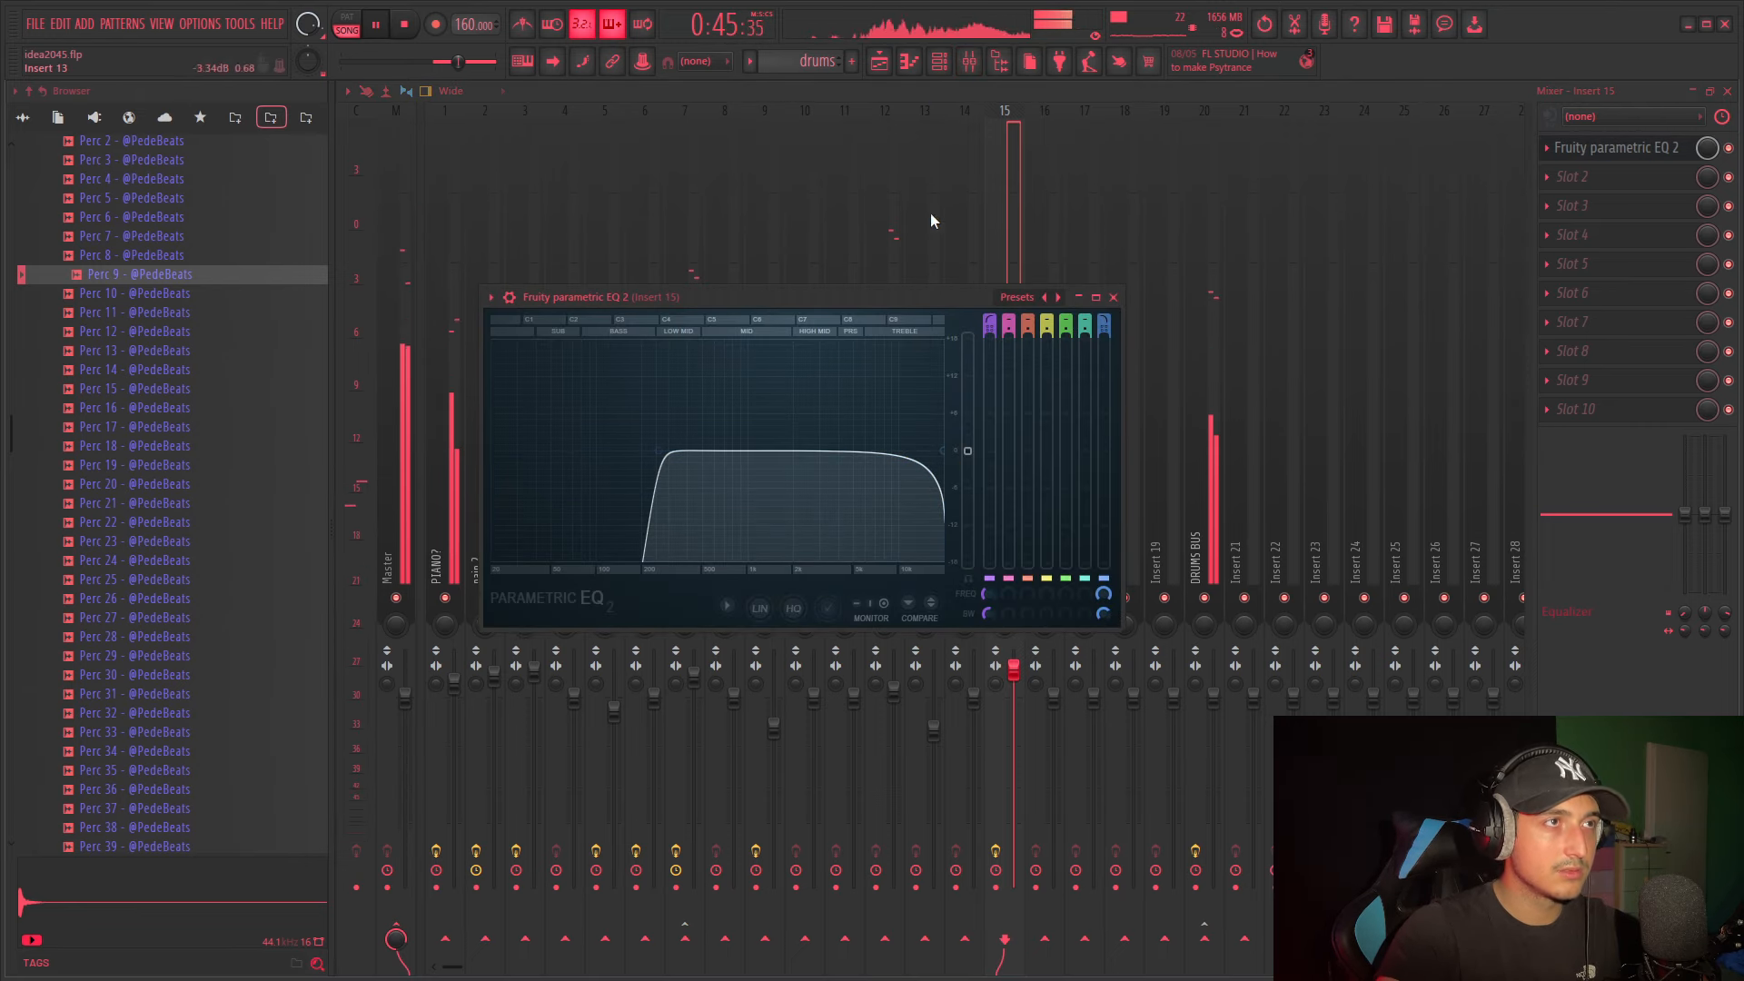
# Load the Tubular 4 bell sample as a new channel and repeat its F#5 and A5 hits from bars 1 to 4 in bars 5 to 8.
pyautogui.click(883, 63)
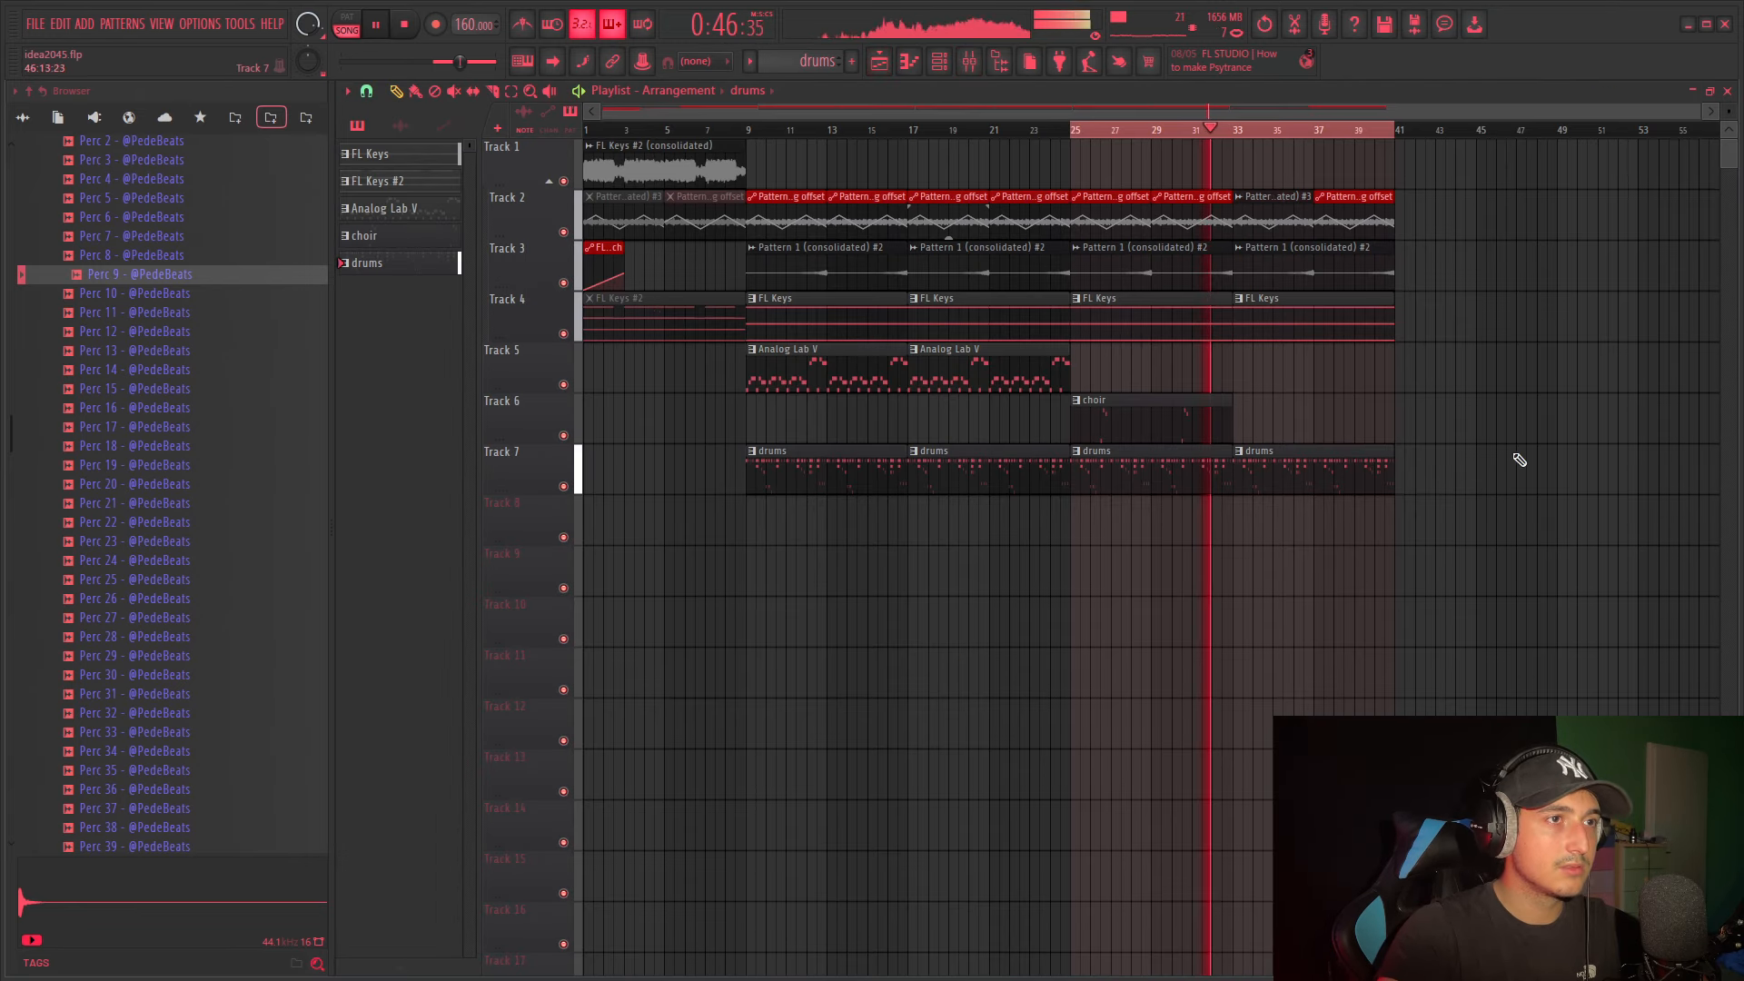
pyautogui.click(947, 64)
pyautogui.scroll(6, 93, 438)
pyautogui.click(101, 774)
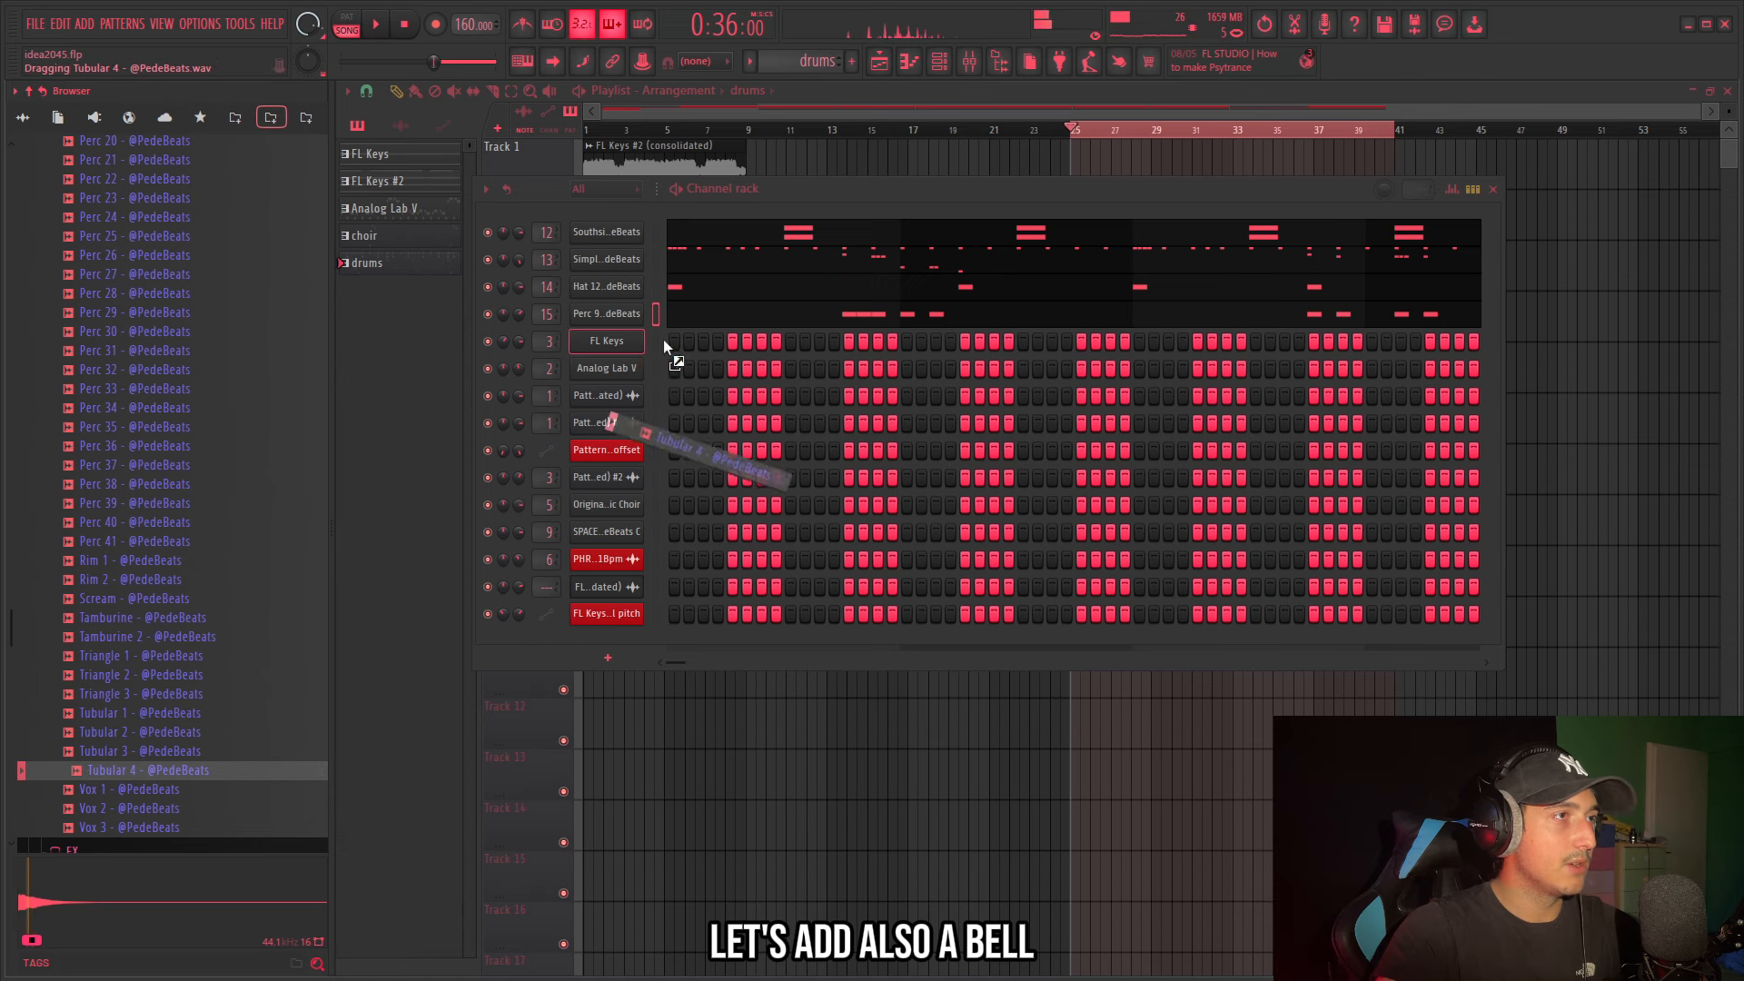
pyautogui.moveTo(663, 340); pyautogui.dragTo(620, 331)
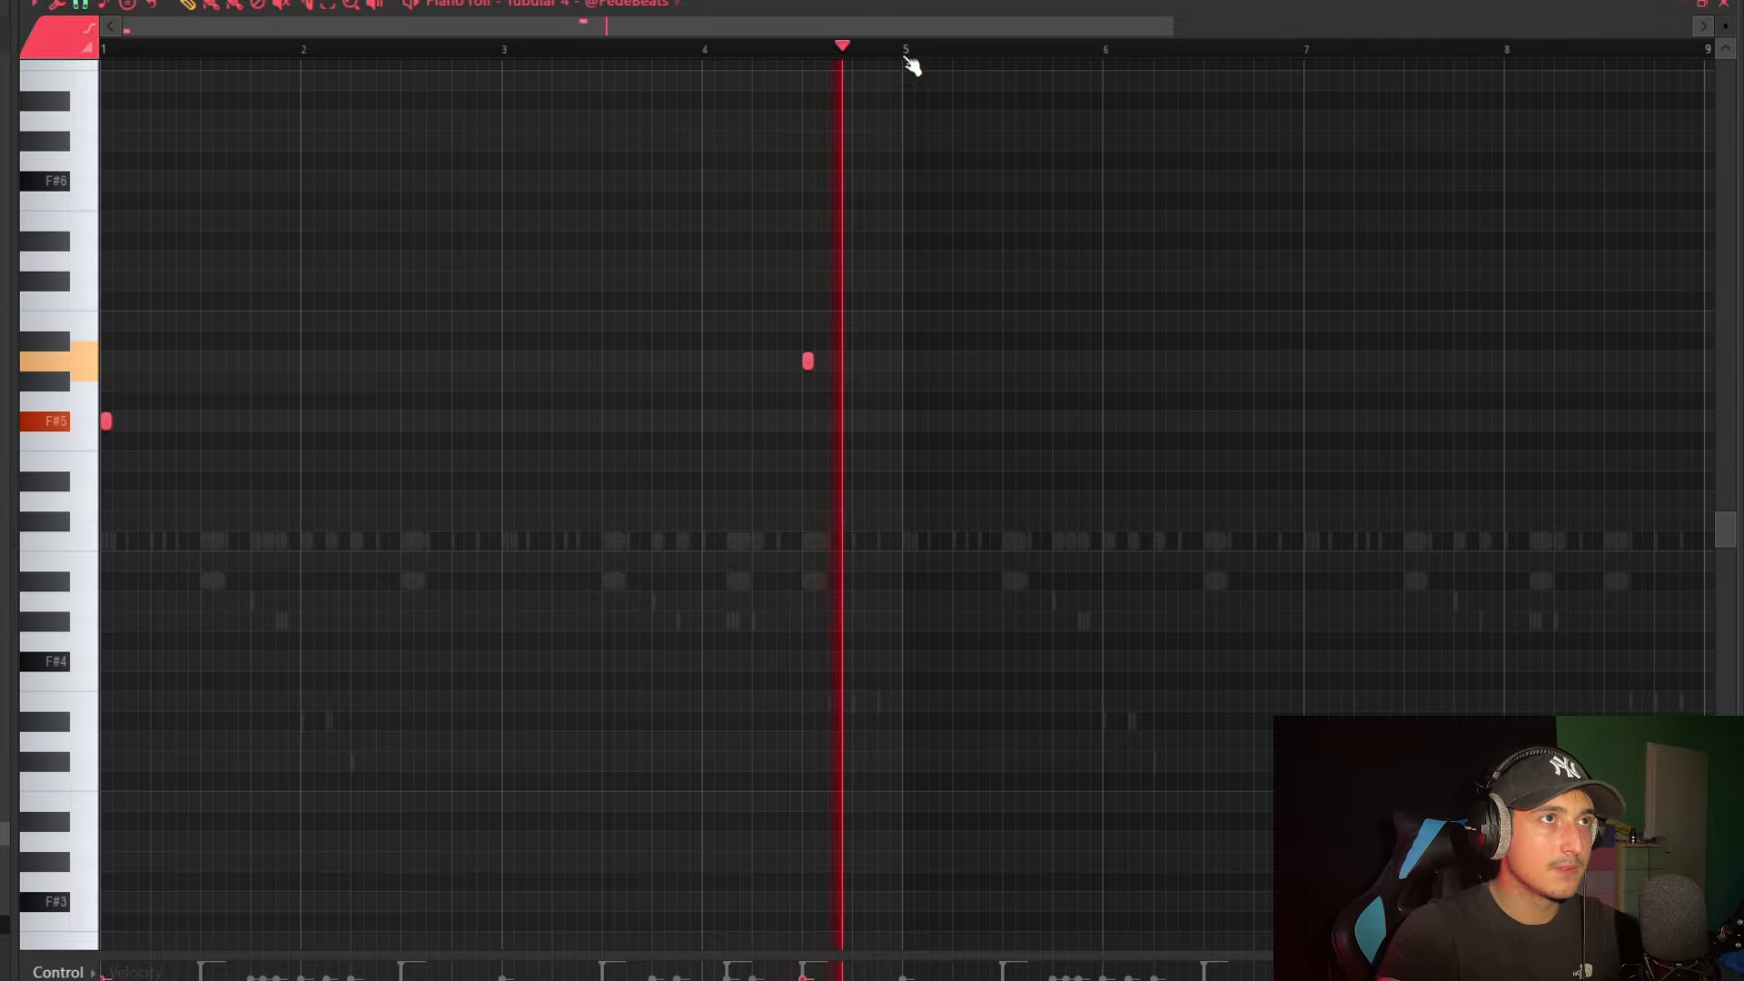
pyautogui.hotkey('ctrl', 'b')
pyautogui.rightClick(759, 57)
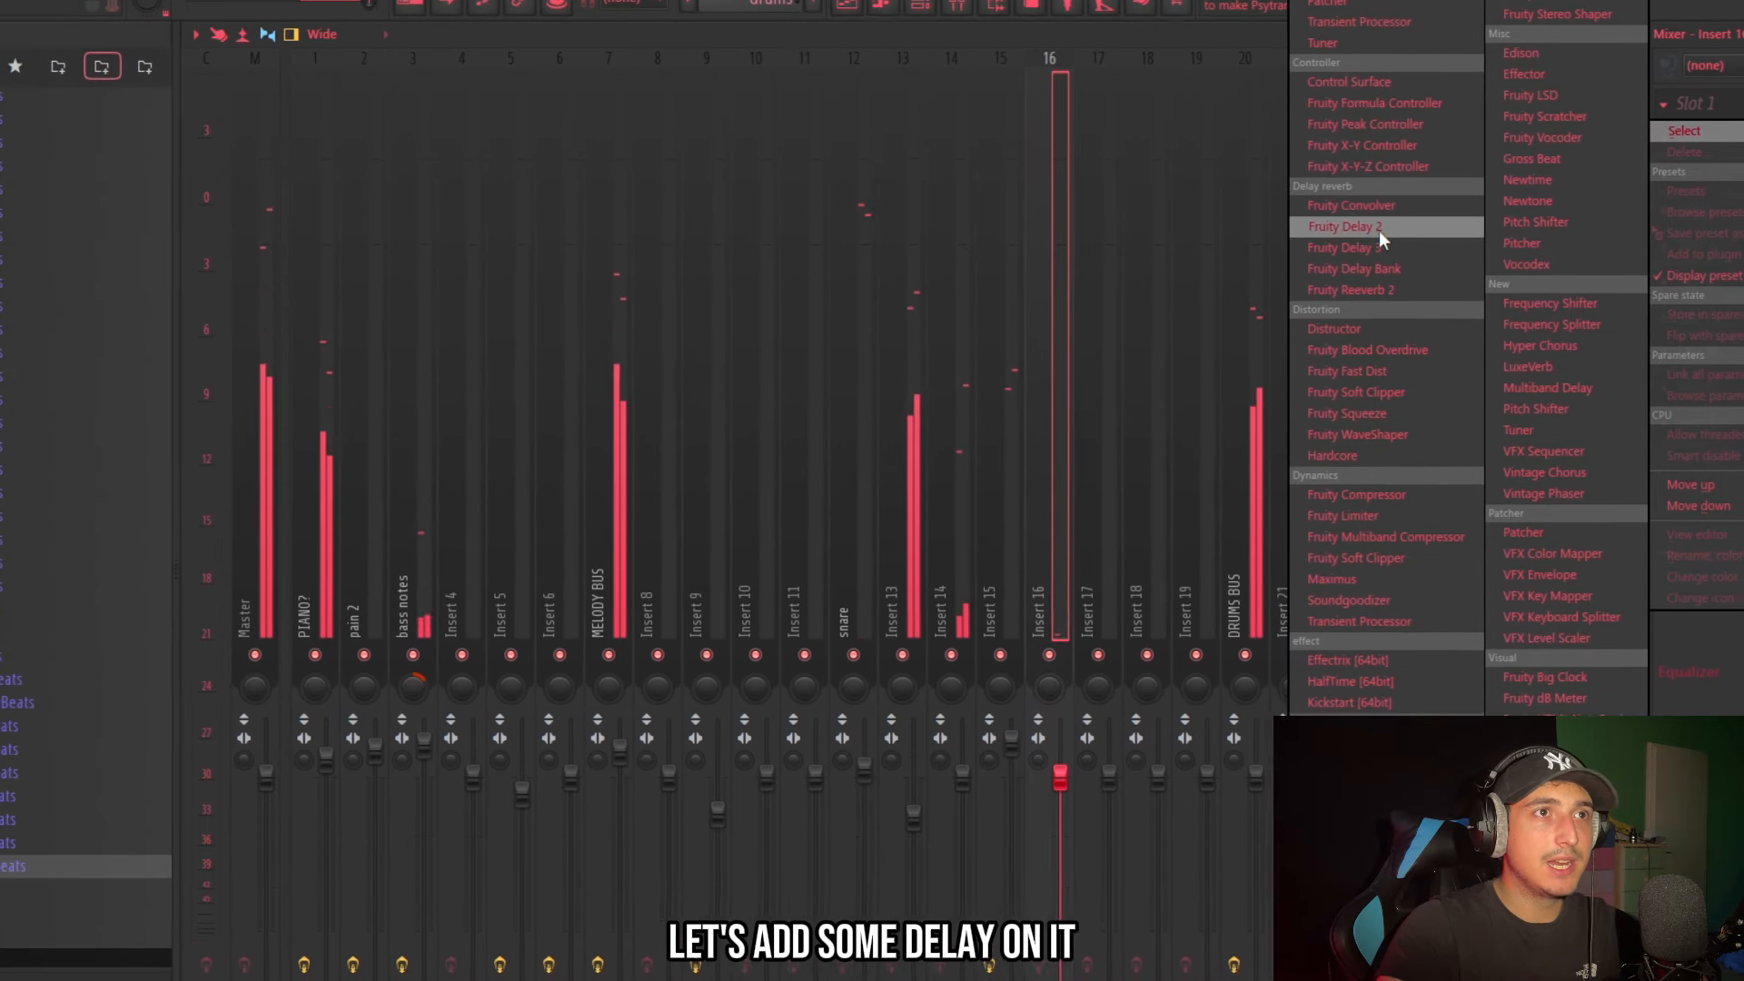
# Add Fruity Delay 2 to mixer insert 16 with ping-pong feedback, 3:00 time, input panned left and input volume at 61%.
pyautogui.click(1378, 234)
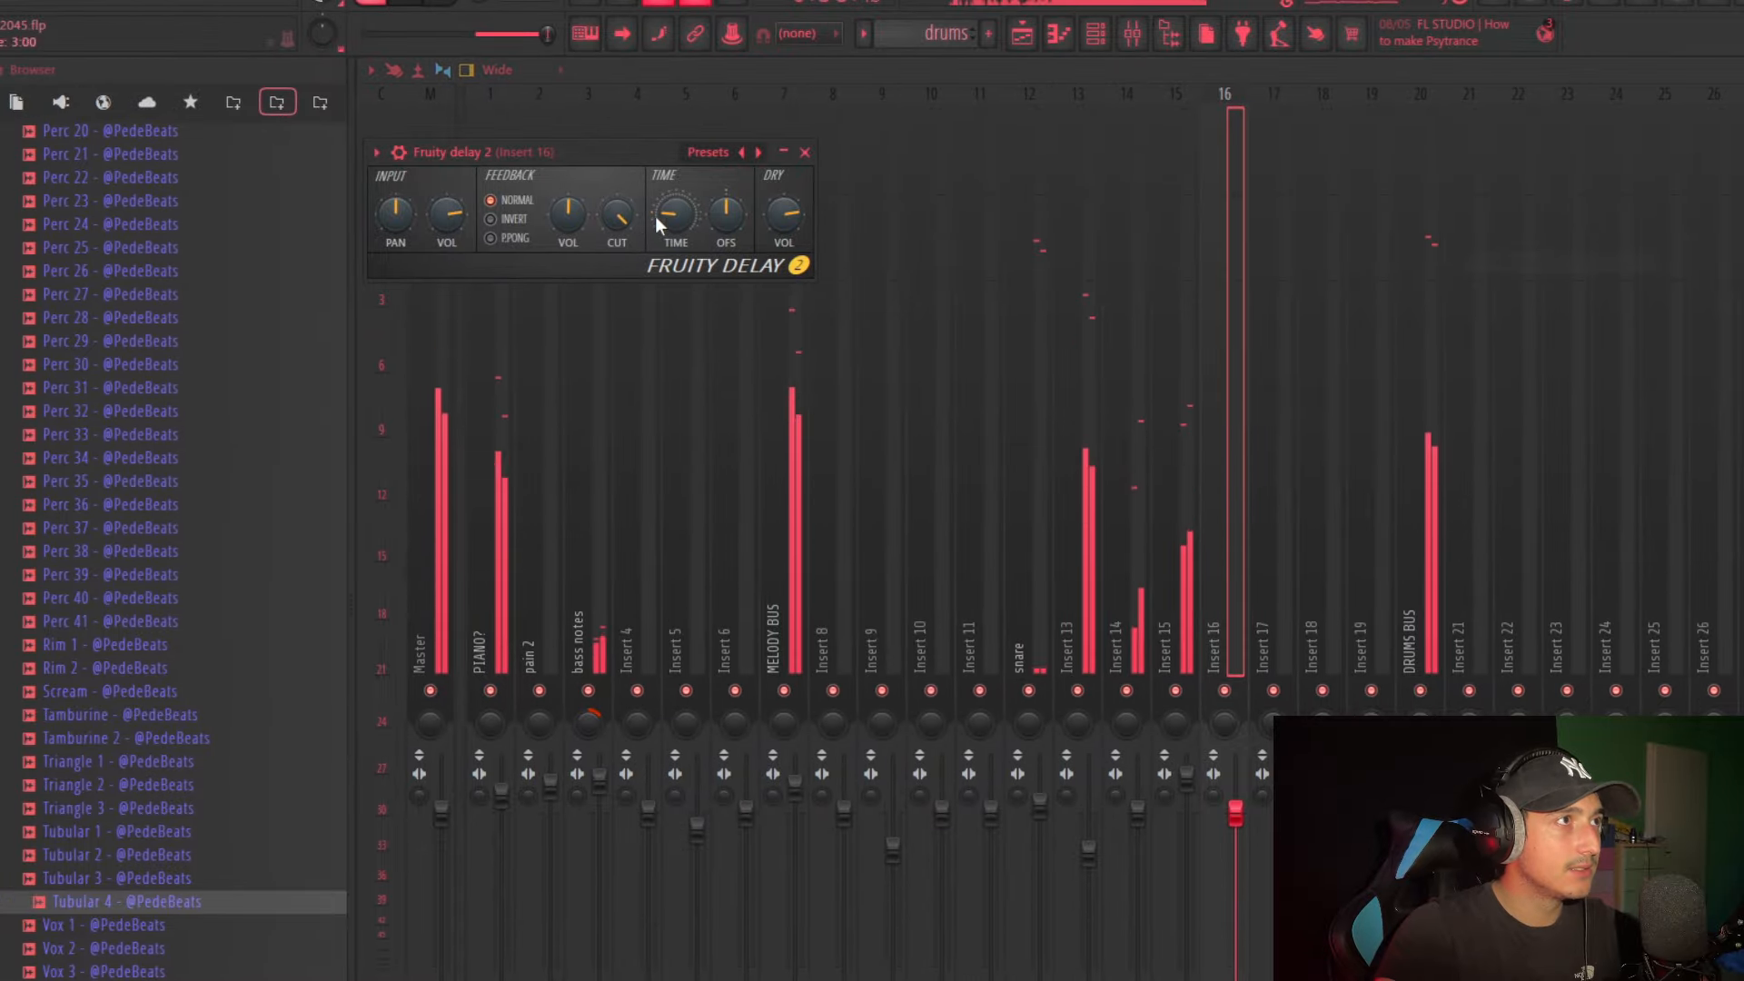
pyautogui.click(450, 229)
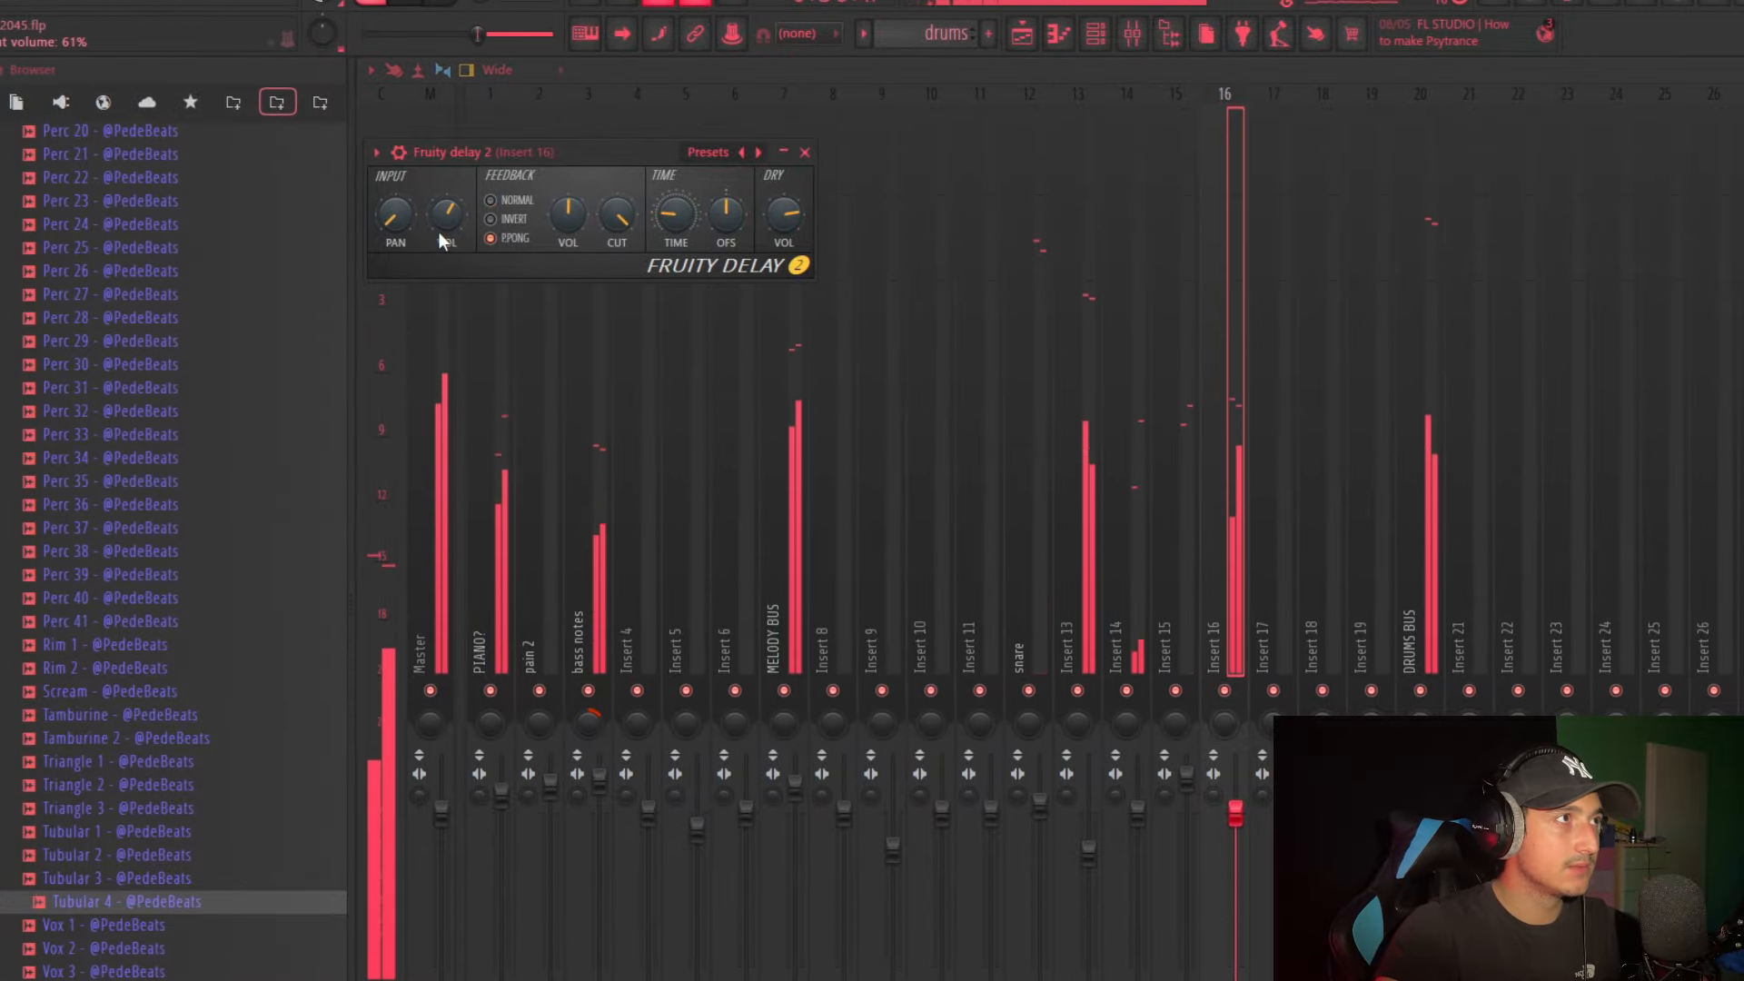
pyautogui.click(1272, 472)
pyautogui.click(1230, 487)
pyautogui.click(1167, 524)
pyautogui.click(1131, 536)
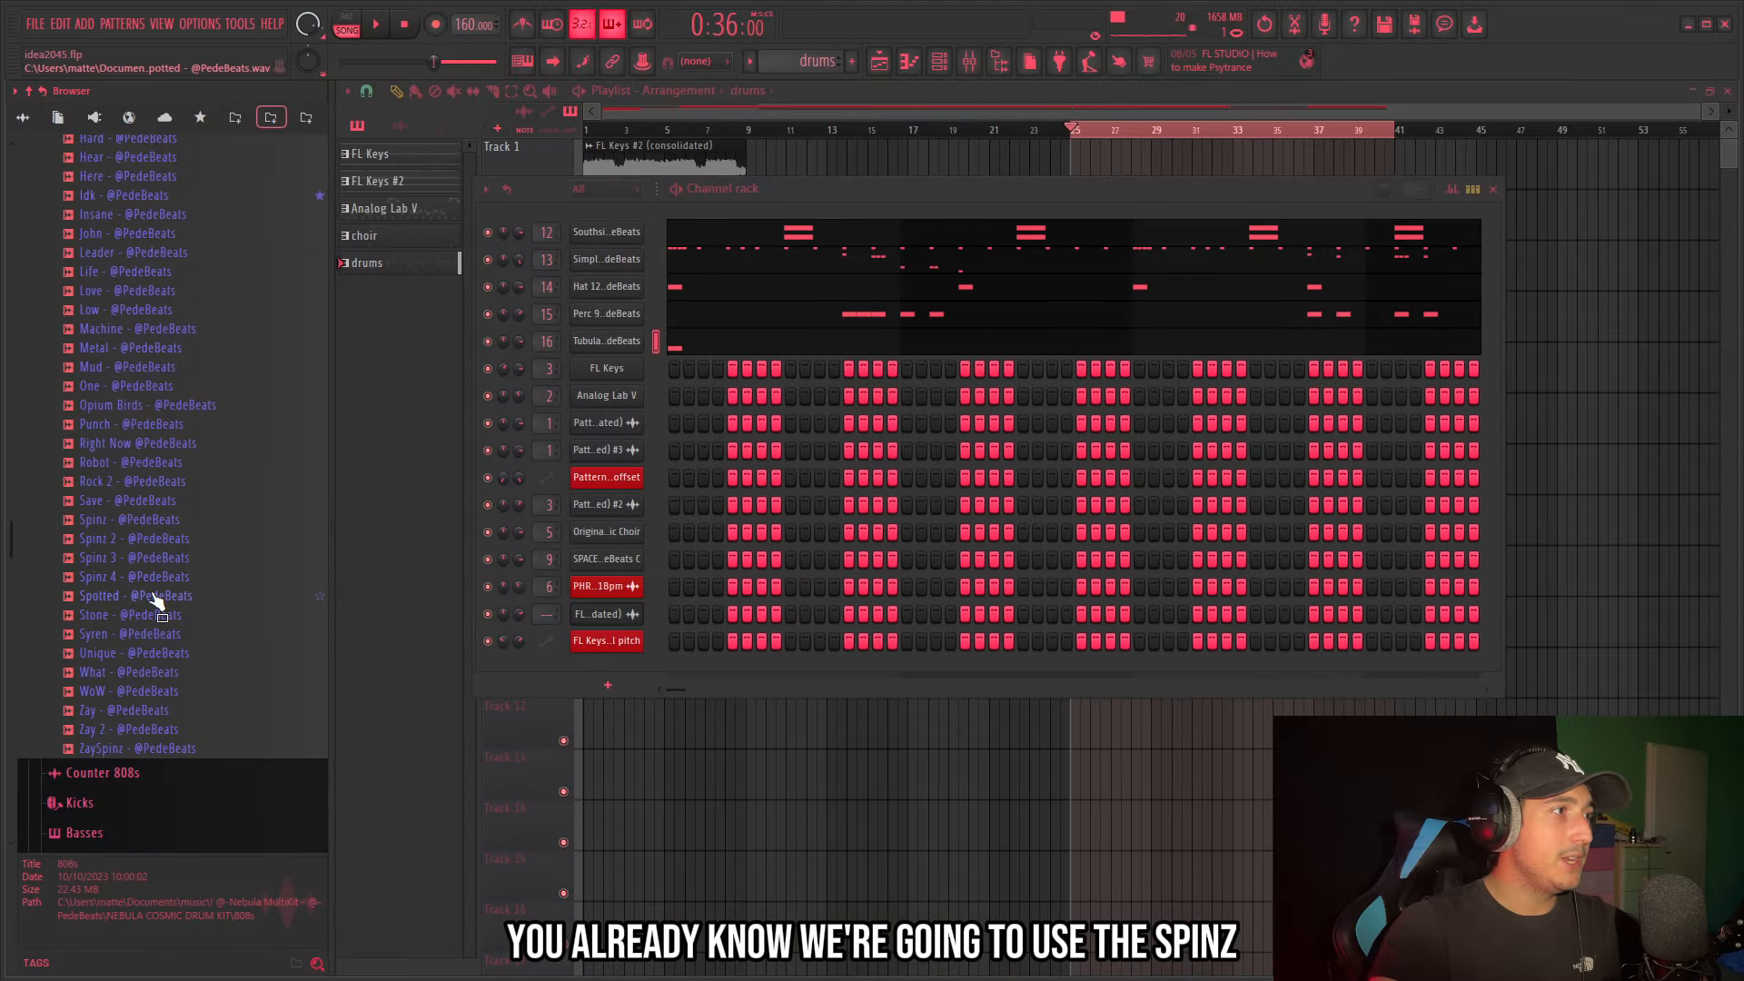
# Load the Spinz 4 808 sample as a new channel on mixer insert 10 and set its volume envelope hold to 100%.
pyautogui.moveTo(175, 583); pyautogui.dragTo(303, 534)
pyautogui.moveTo(625, 352); pyautogui.dragTo(625, 359)
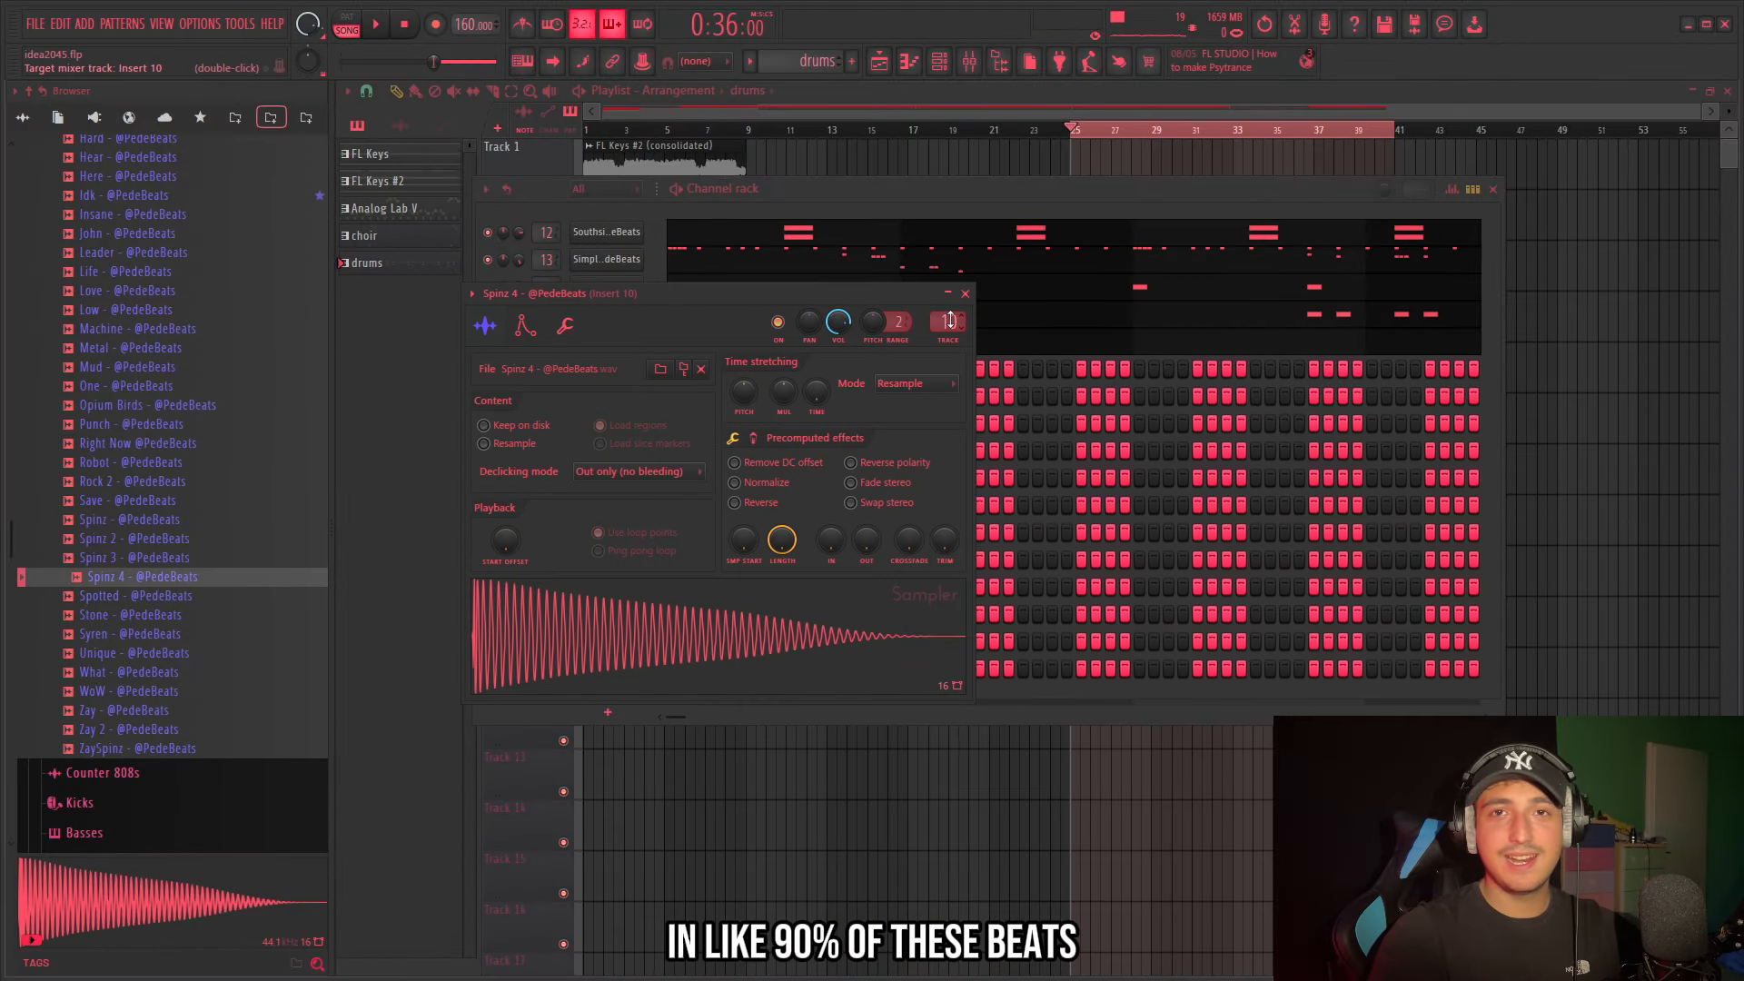
pyautogui.click(524, 329)
pyautogui.moveTo(551, 503); pyautogui.dragTo(551, 473)
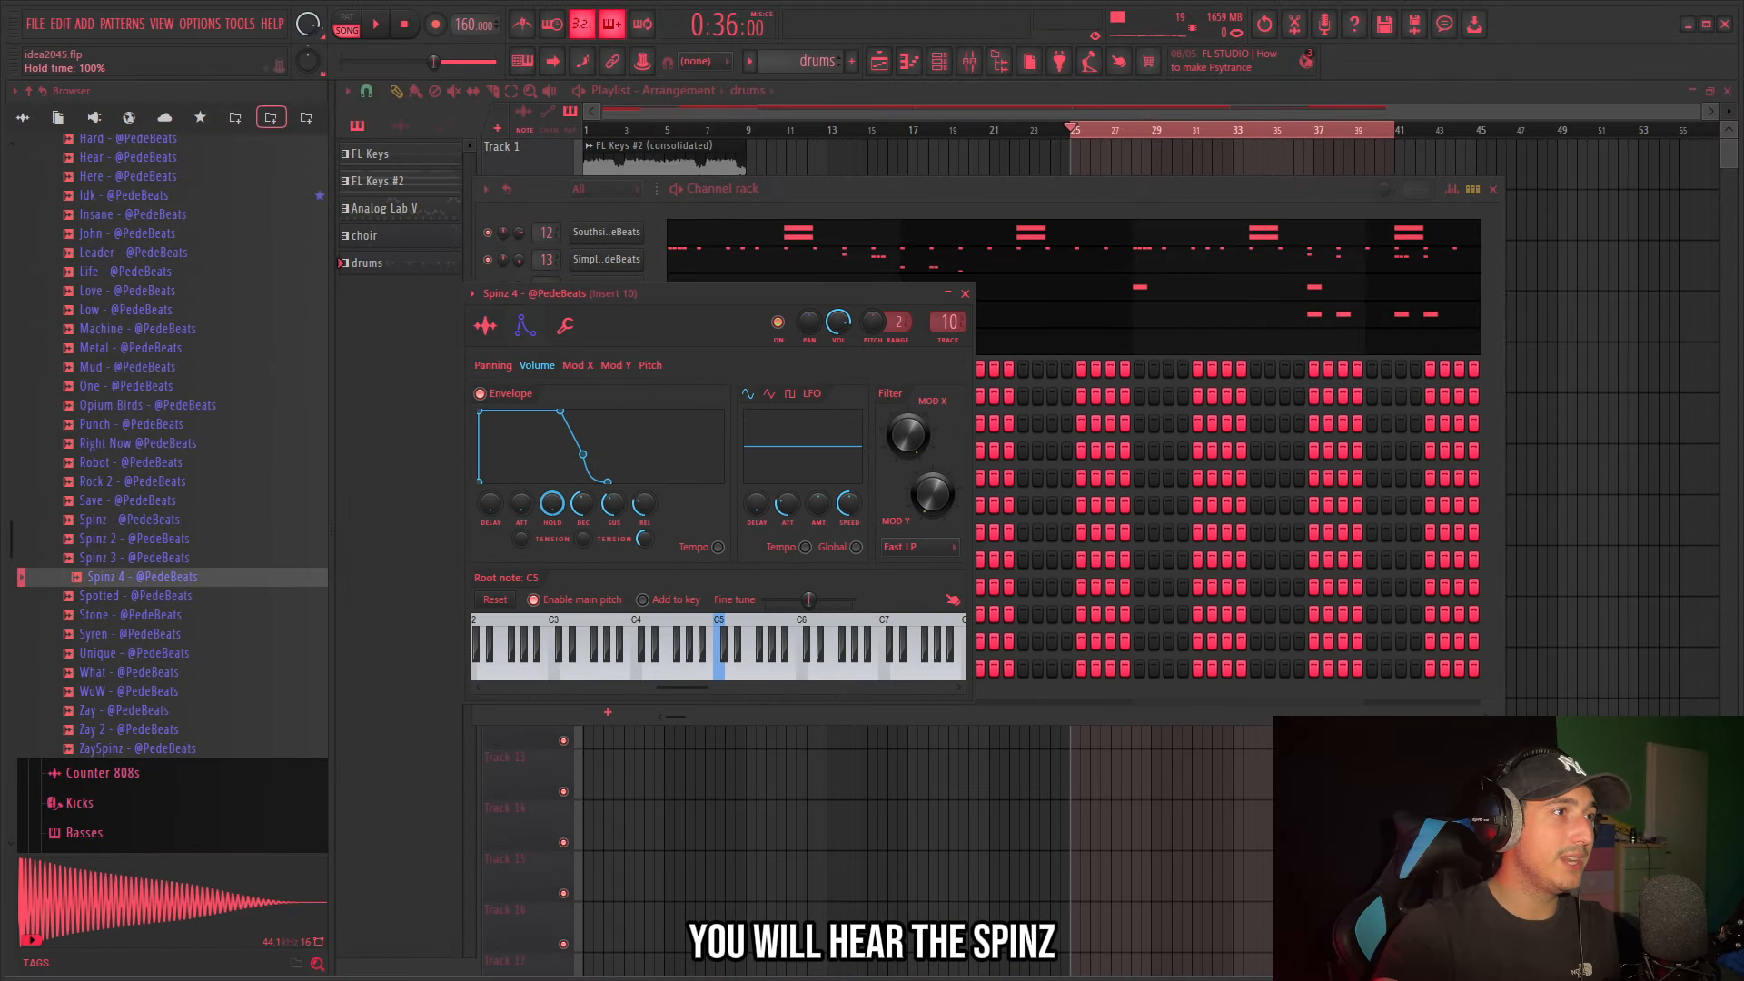
# Rename mixer insert 11 to CLIPPING and choose a Fruity Soft Clipper for one of its effect slots.
pyautogui.press('F9')
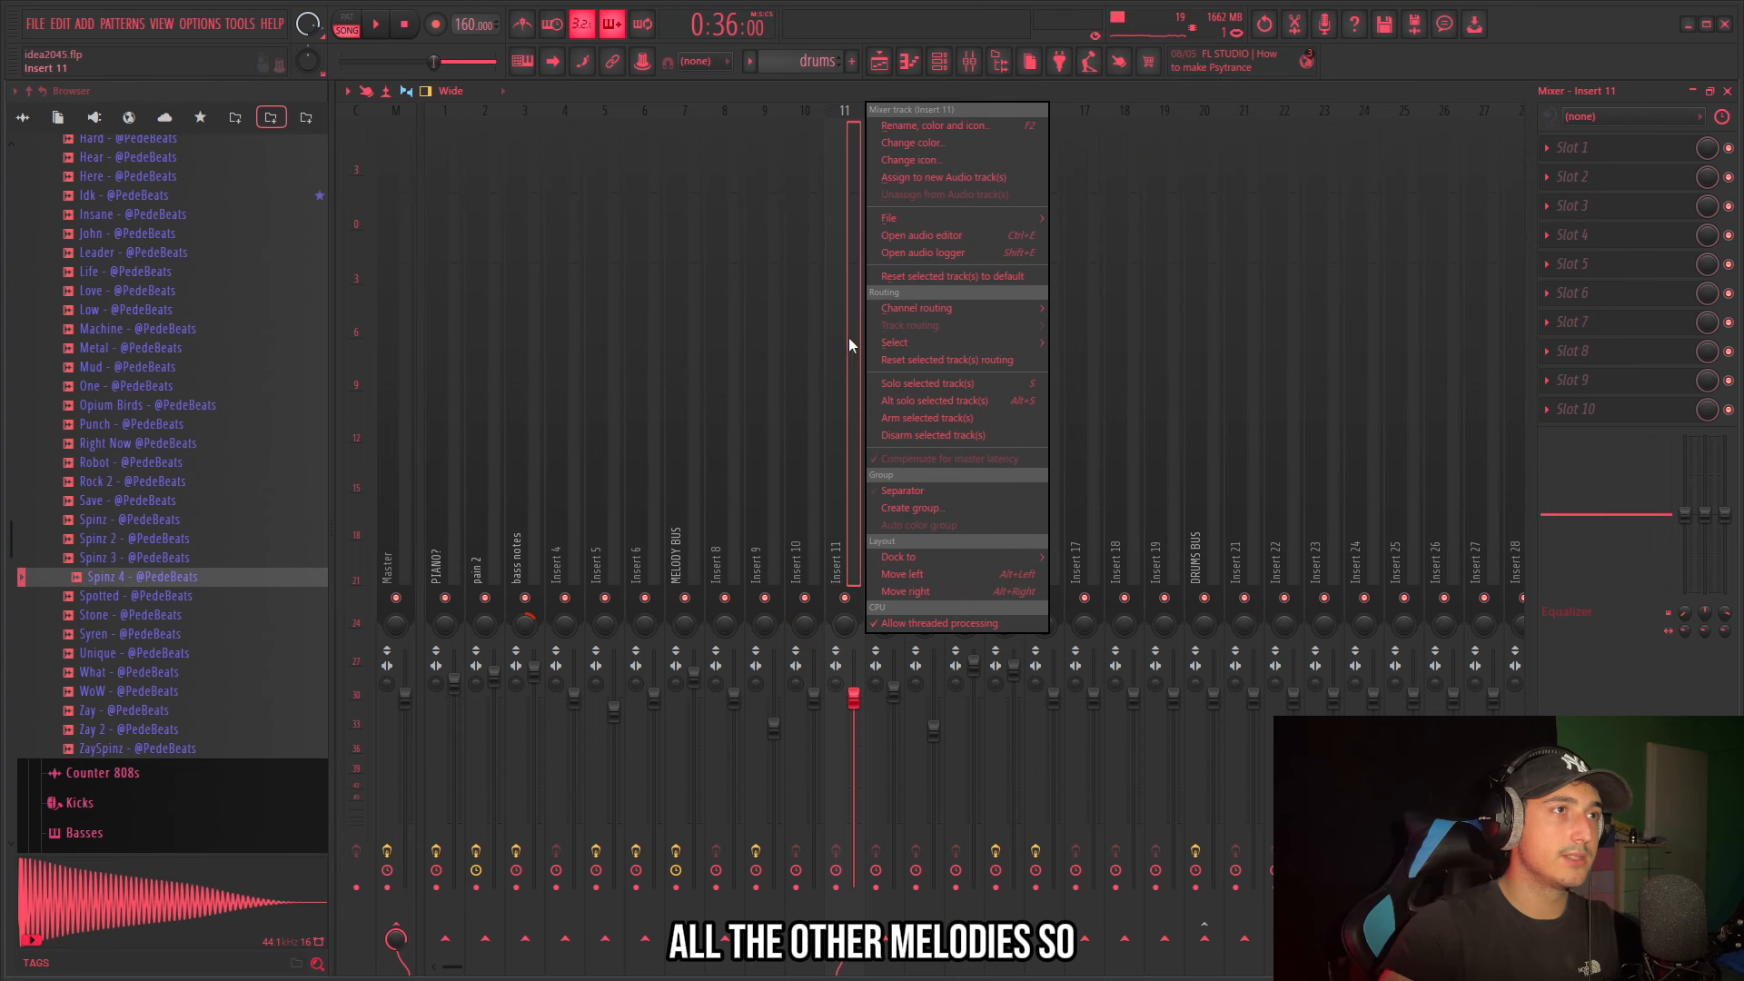
pyautogui.click(907, 126)
pyautogui.write('CLIPPI')
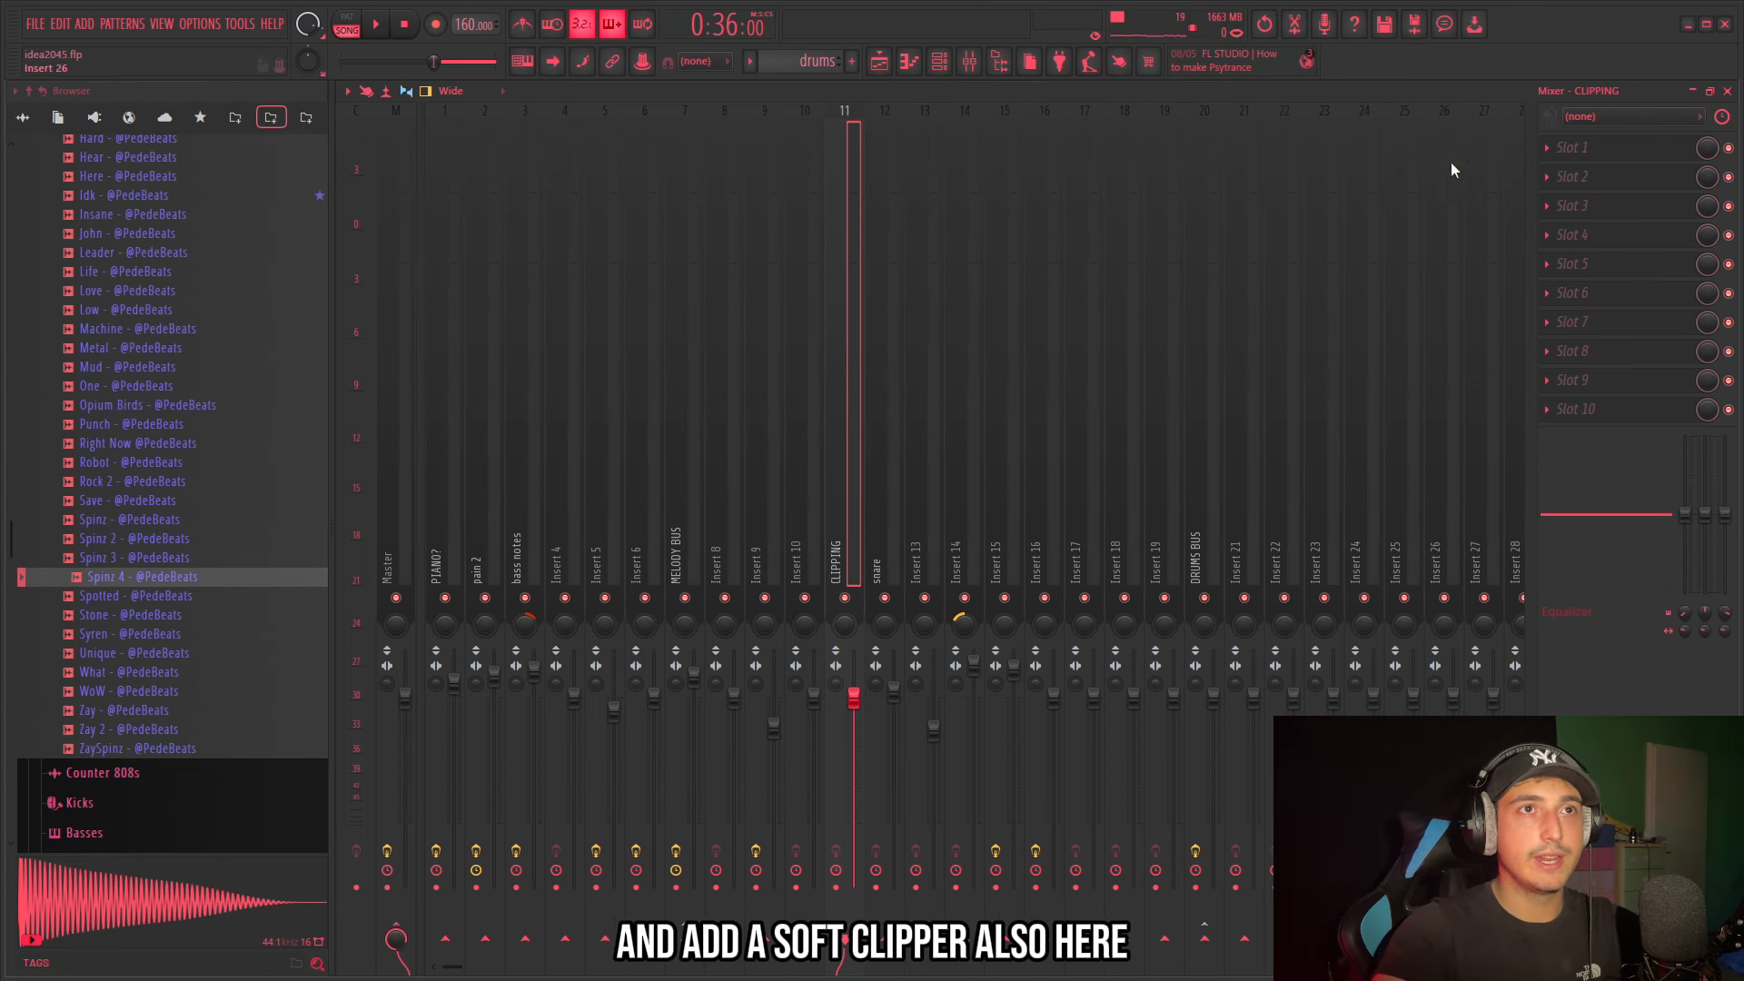
pyautogui.click(1571, 177)
pyautogui.moveTo(1563, 199)
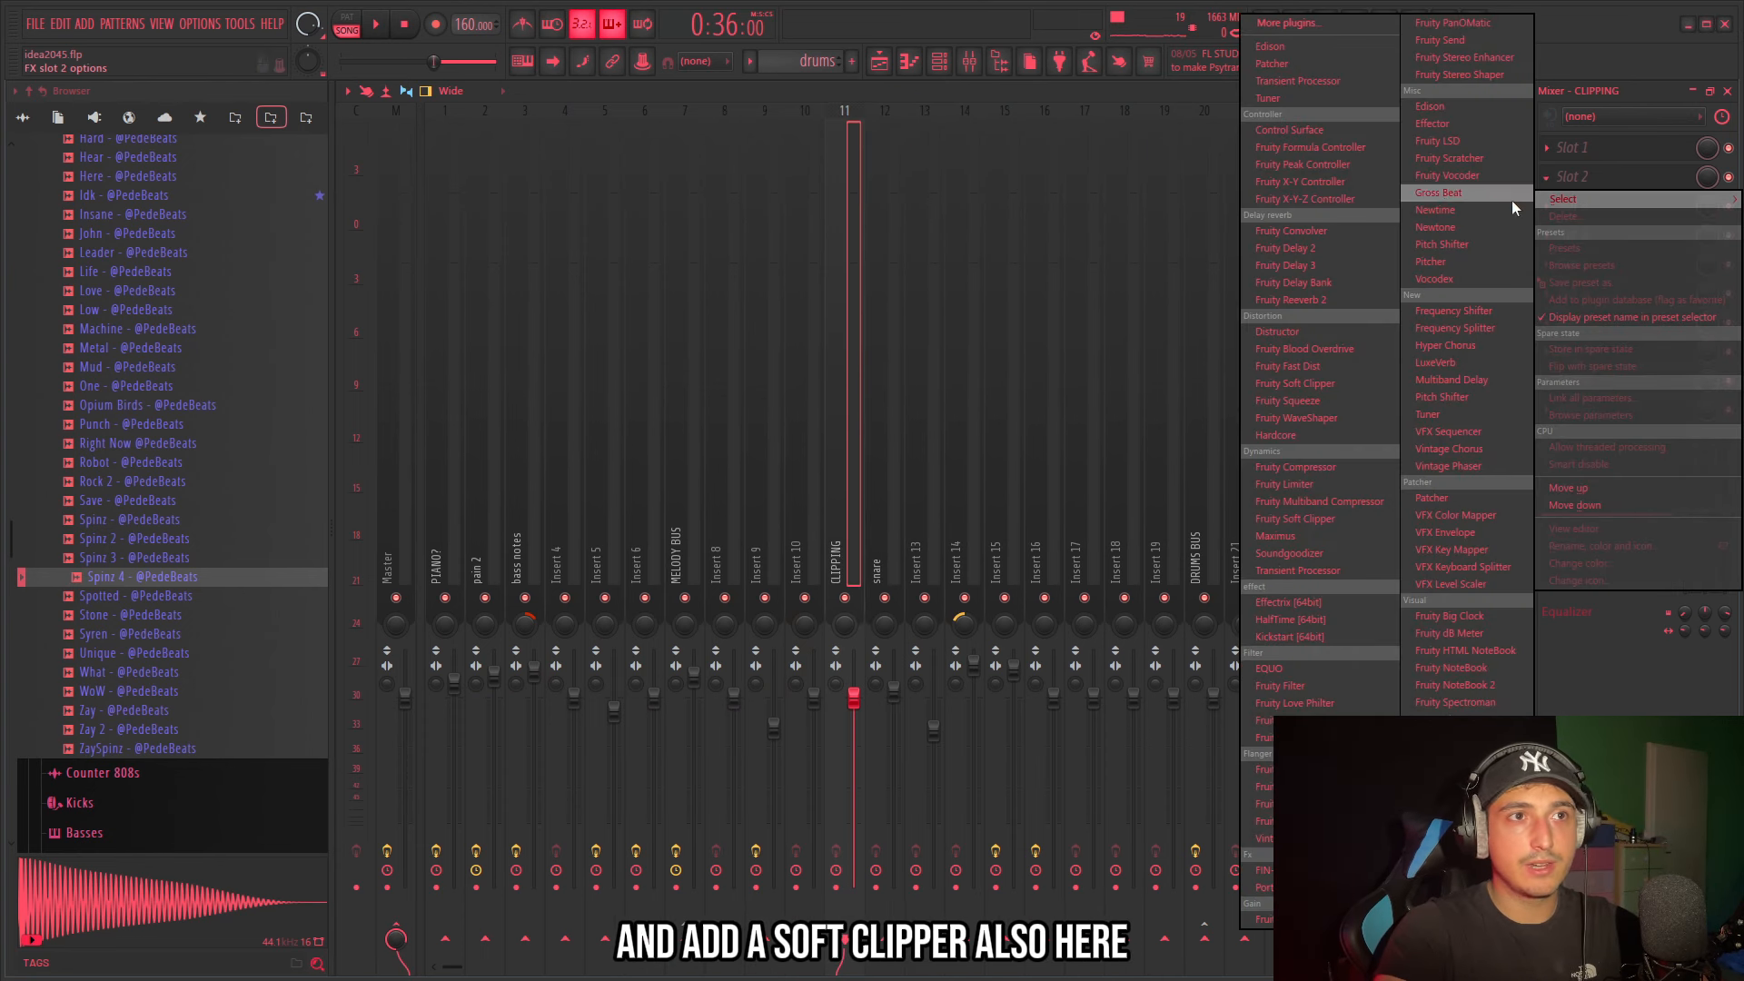
# Route mixer insert 10 to the CLIPPING track, solo the 808 and play the beat.
pyautogui.click(813, 507)
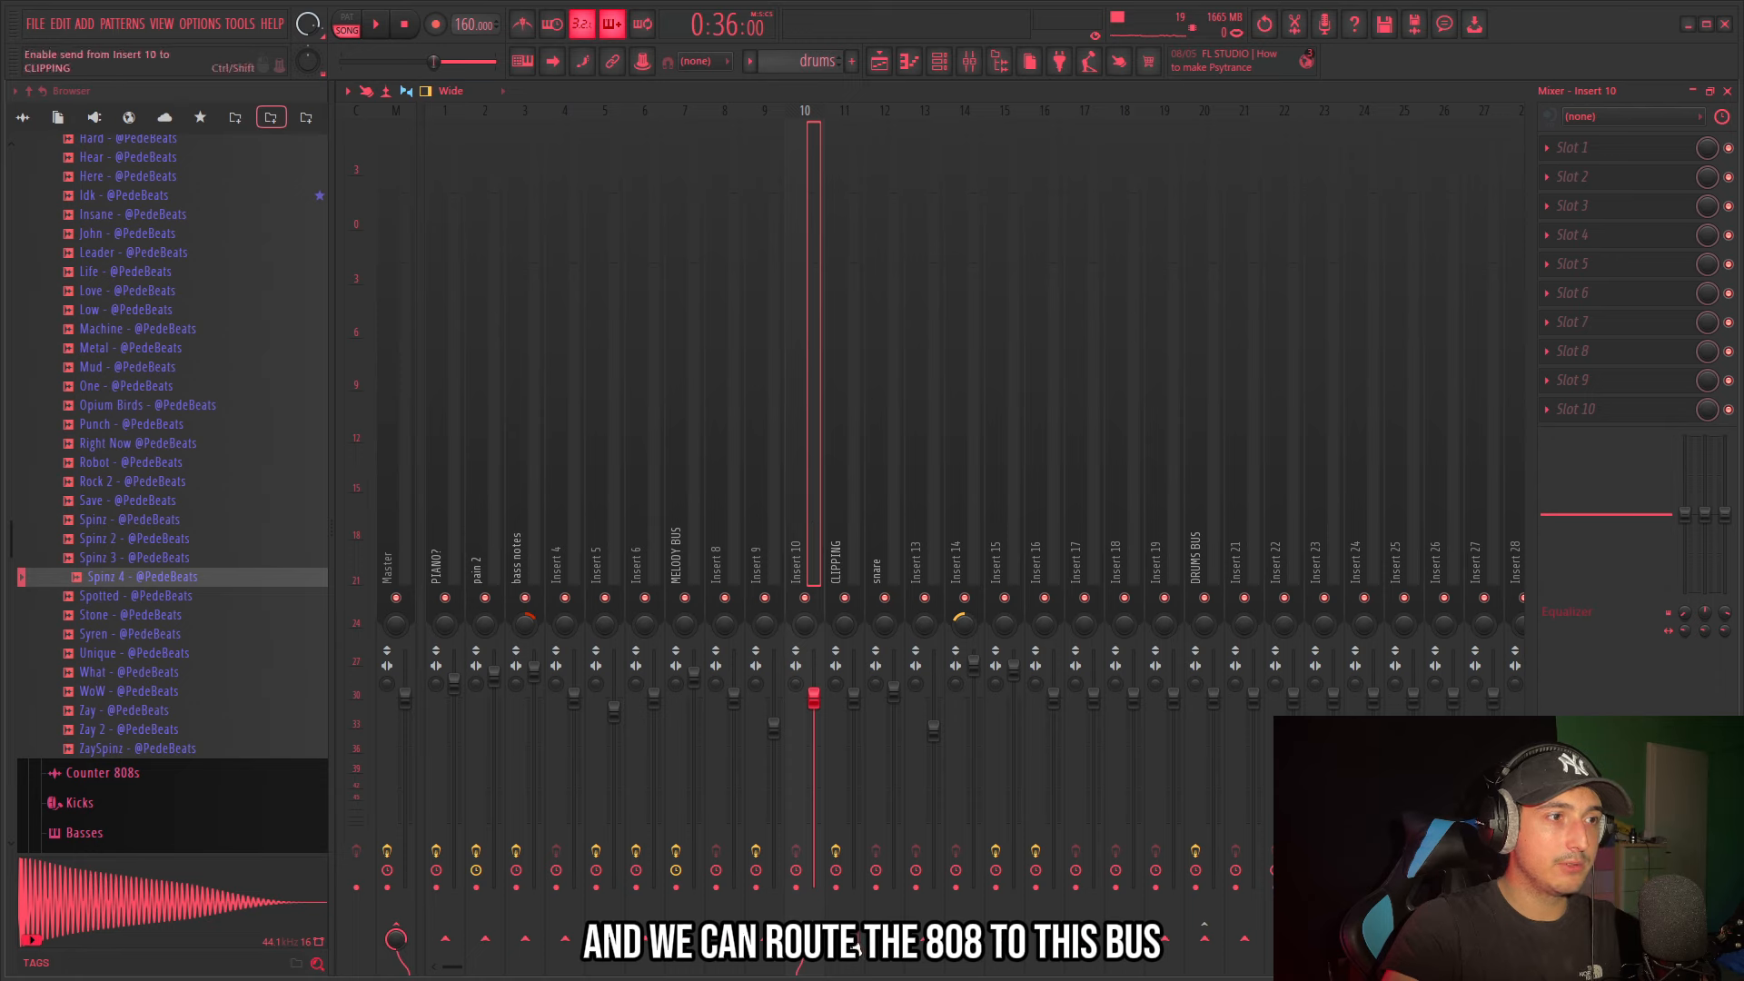
pyautogui.rightClick(804, 598)
pyautogui.press('space')
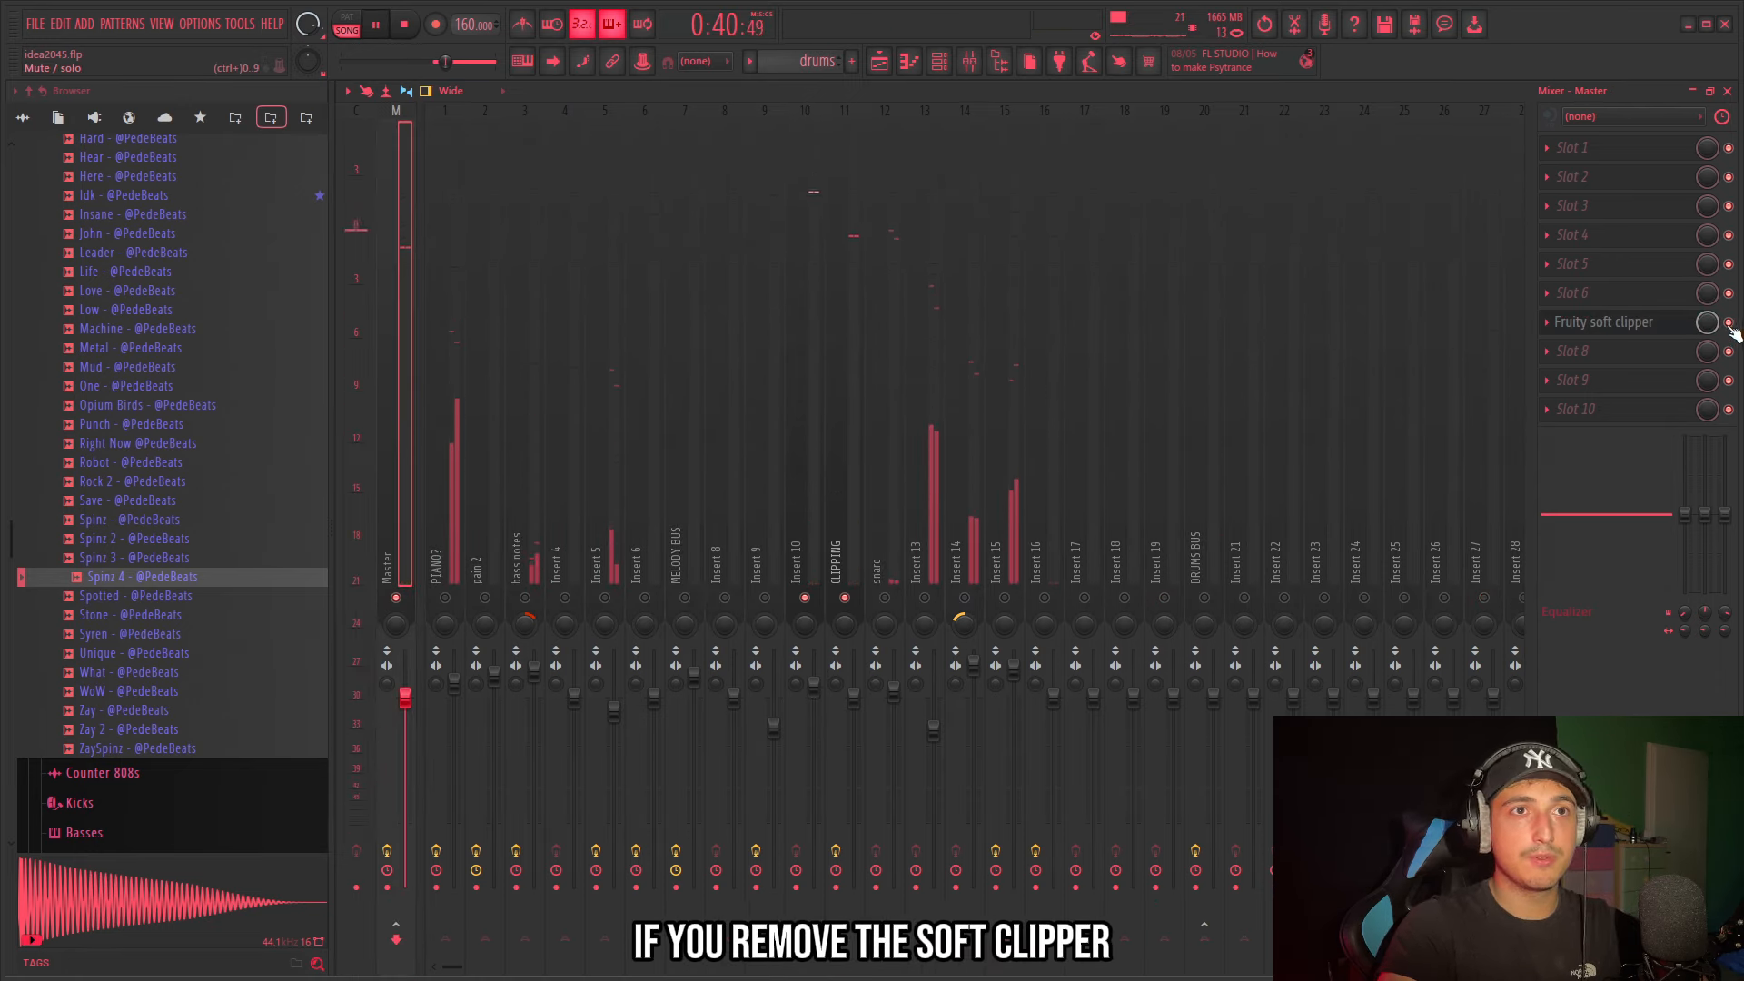
# Bypass the Fruity soft clipper on the master and raise mixer insert 10's volume to about 105% while playing the beat.
pyautogui.click(1729, 322)
pyautogui.press('space')
pyautogui.press('space')
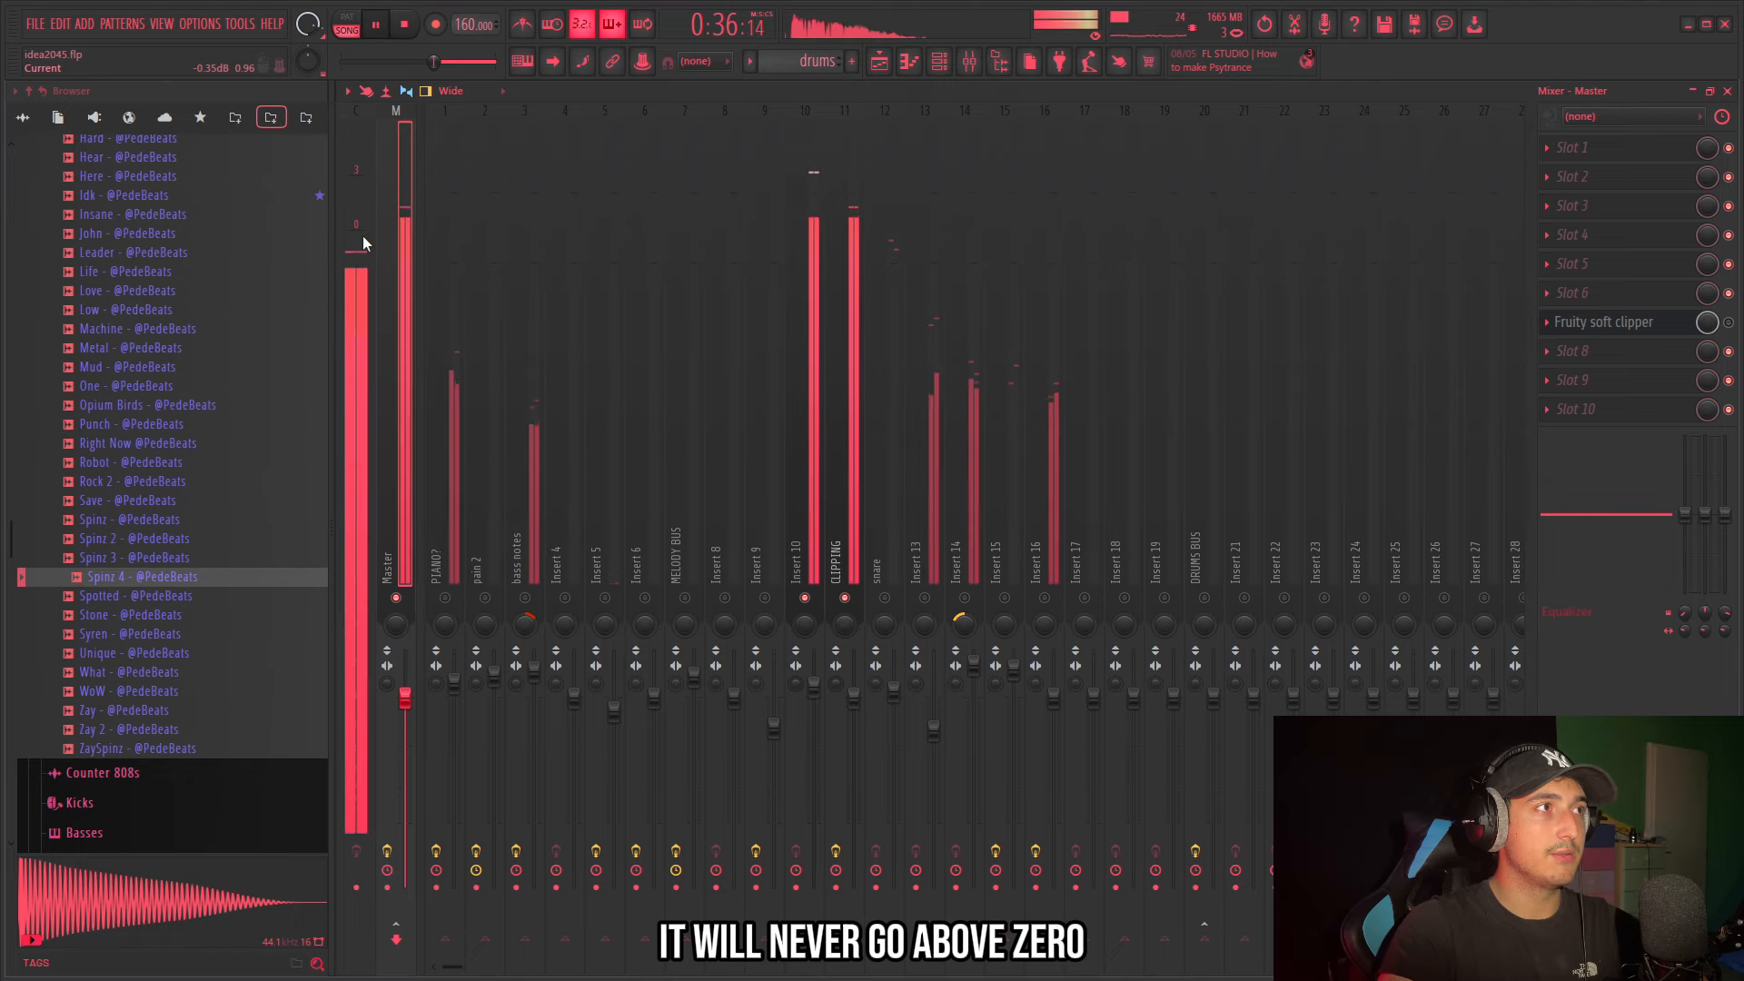
pyautogui.click(808, 689)
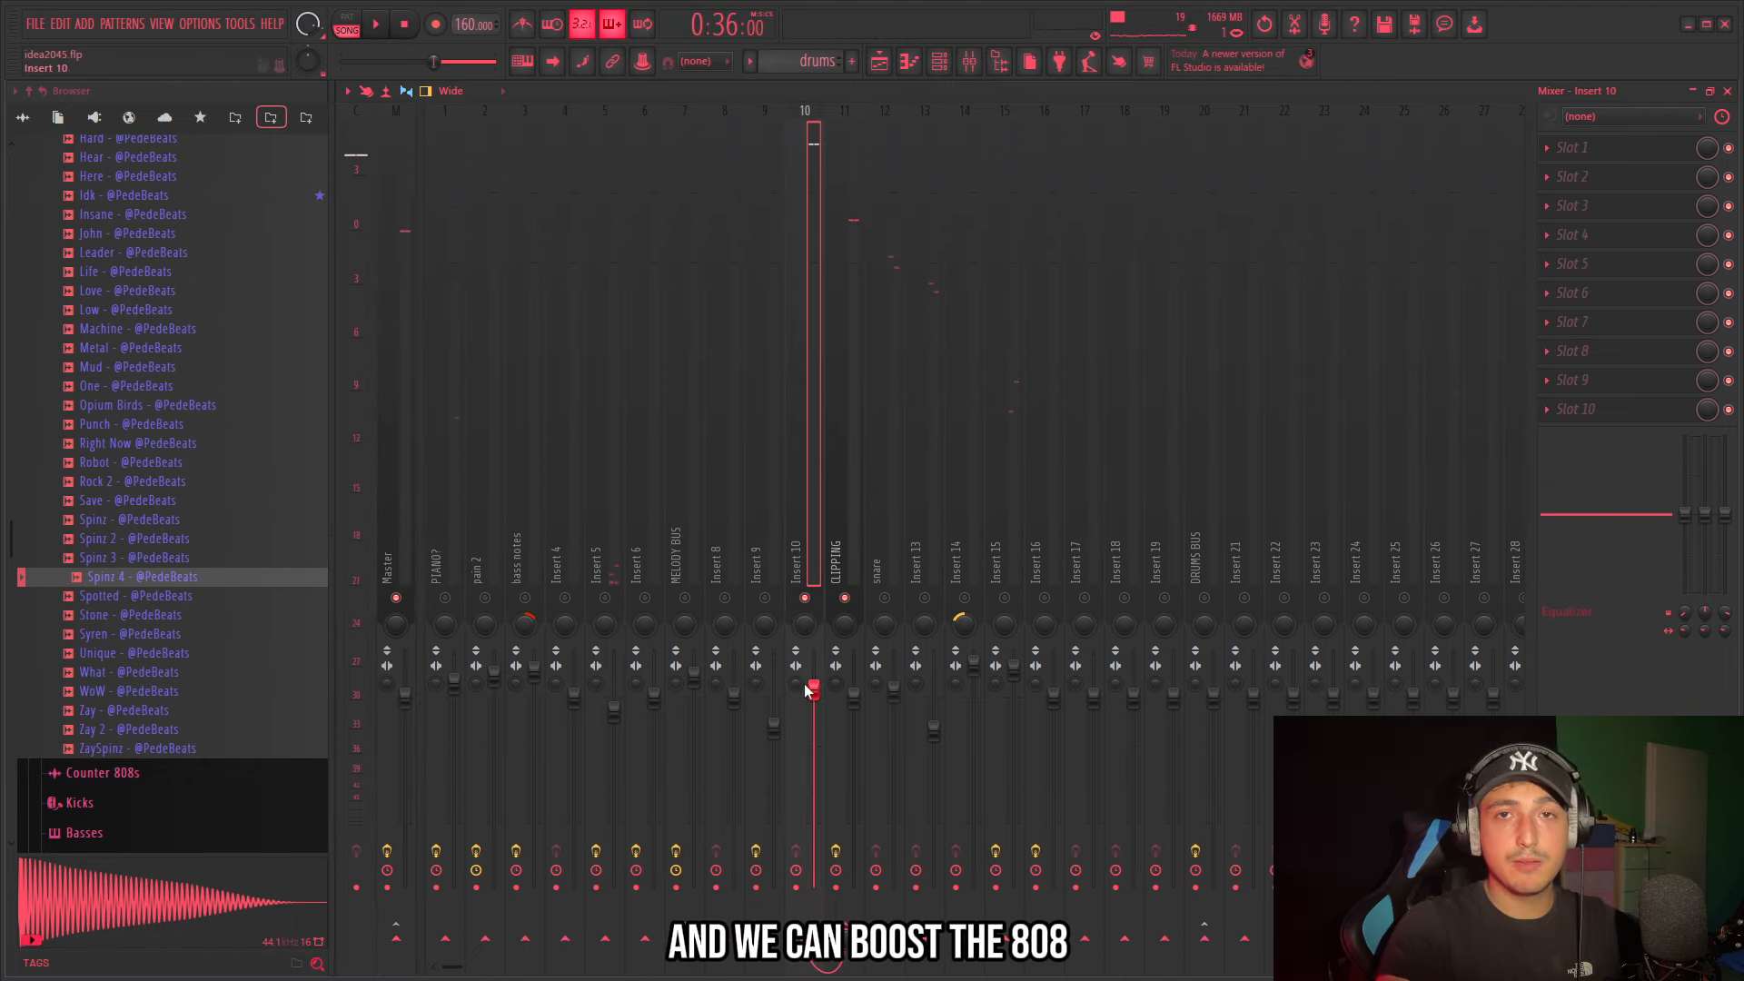
pyautogui.press('space')
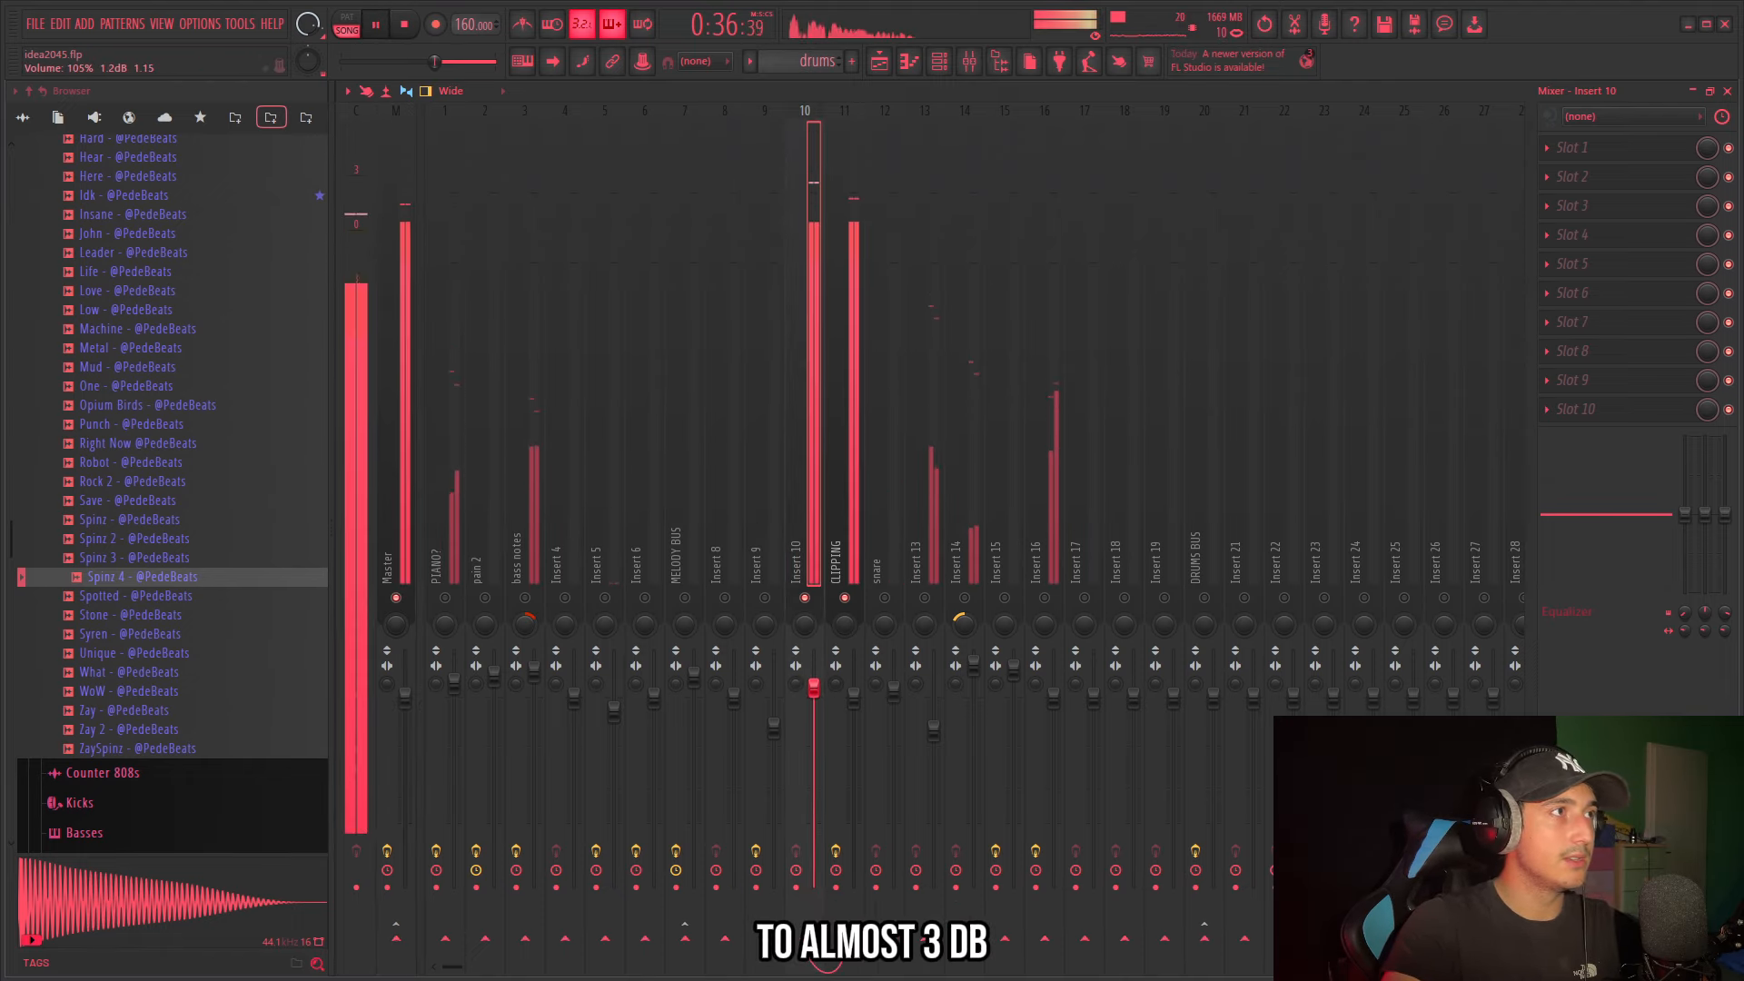
# Replace the single F#5 at bar 3 of the Spinz 4 pattern with a copy of bars 1 to 2 plus an extra F#5 hit.
pyautogui.rightClick(789, 514)
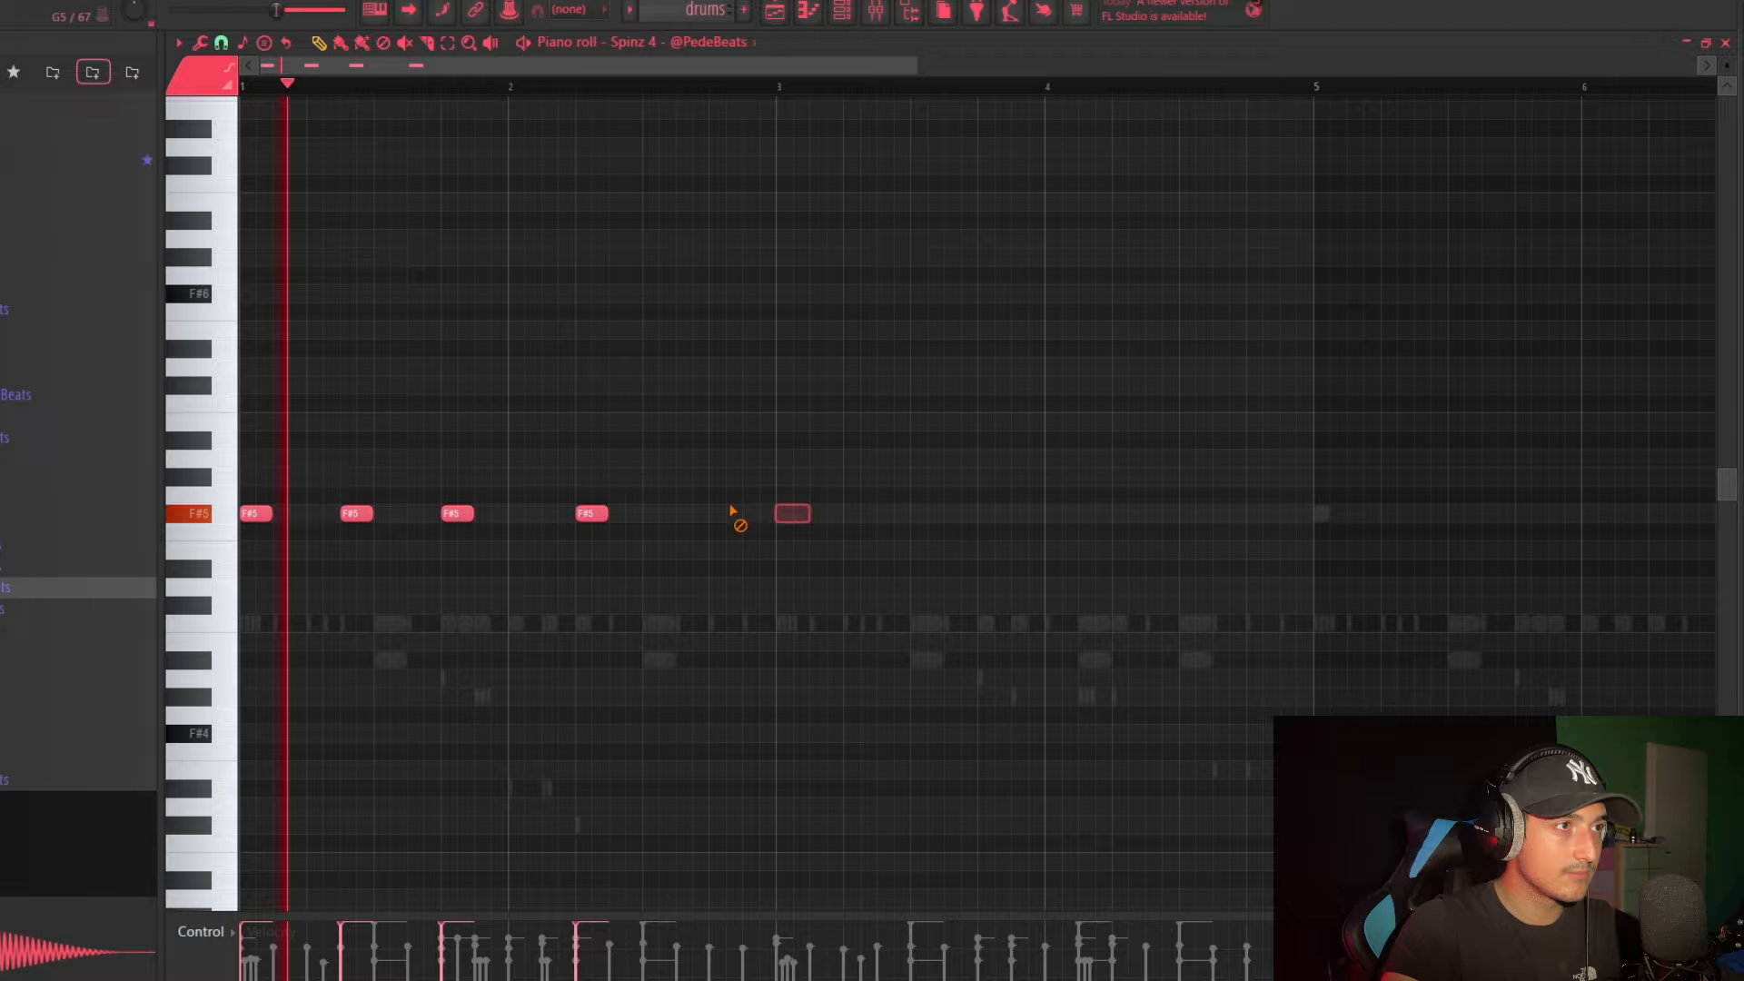
pyautogui.hotkey('ctrl', 'a')
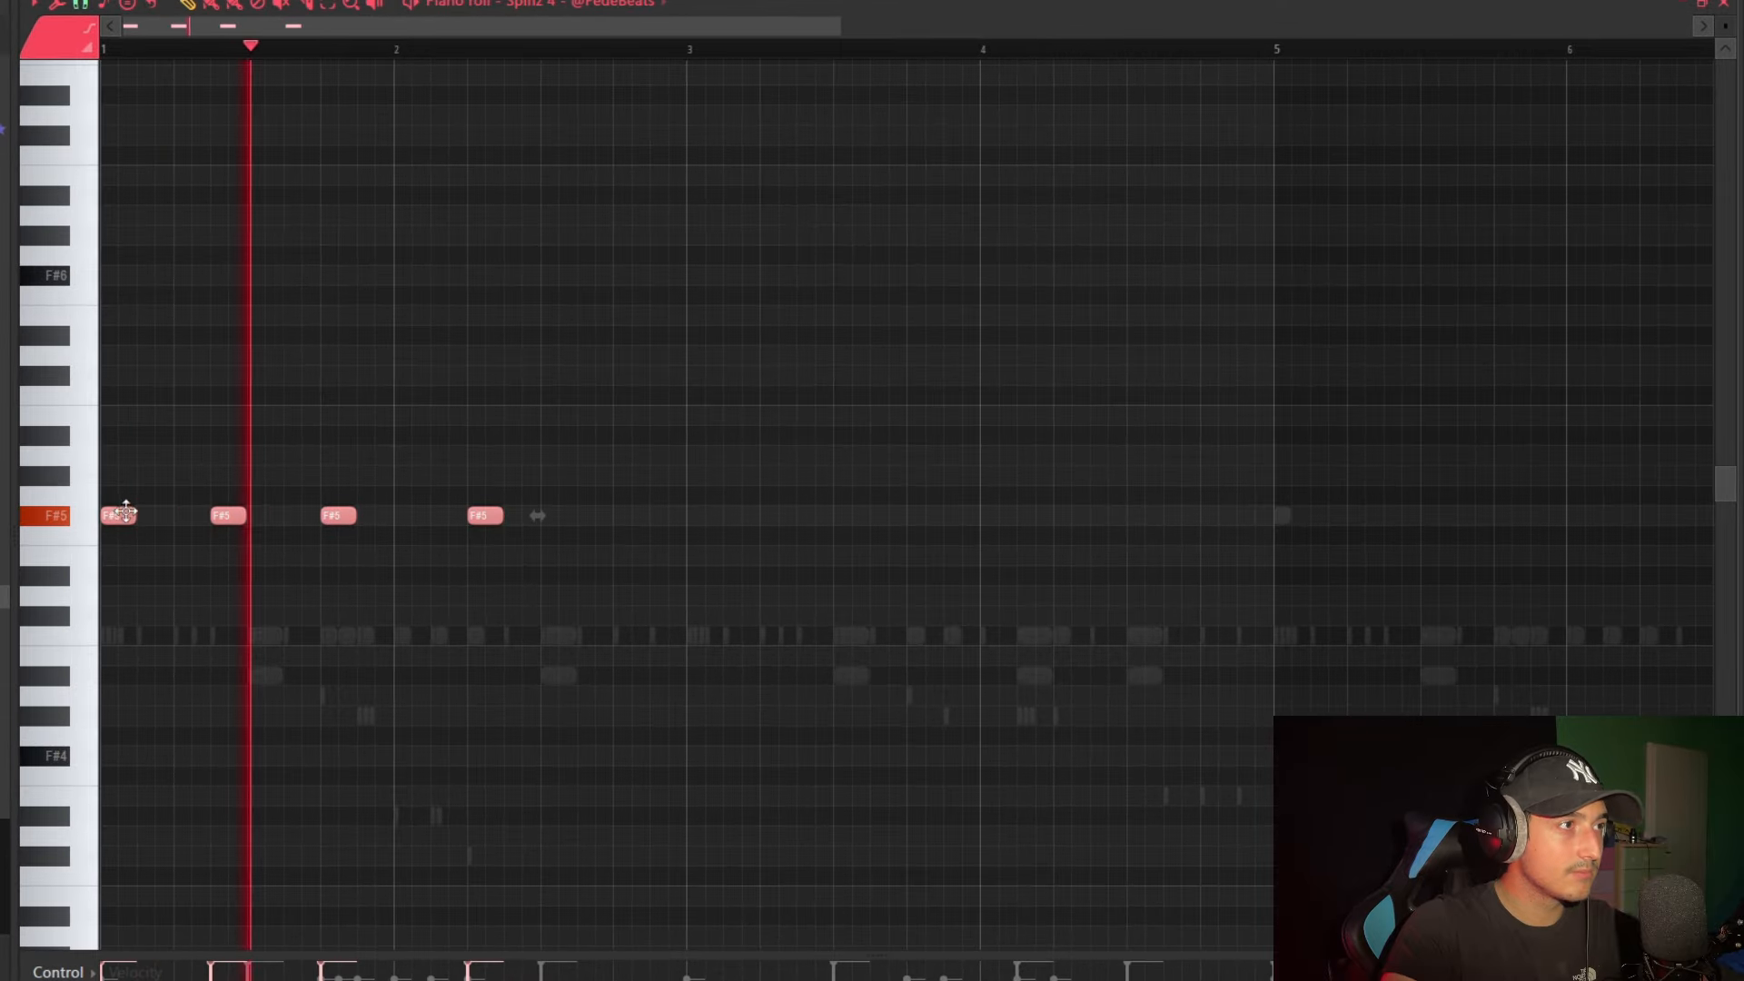
pyautogui.moveTo(122, 513); pyautogui.dragTo(695, 517)
pyautogui.click(735, 516)
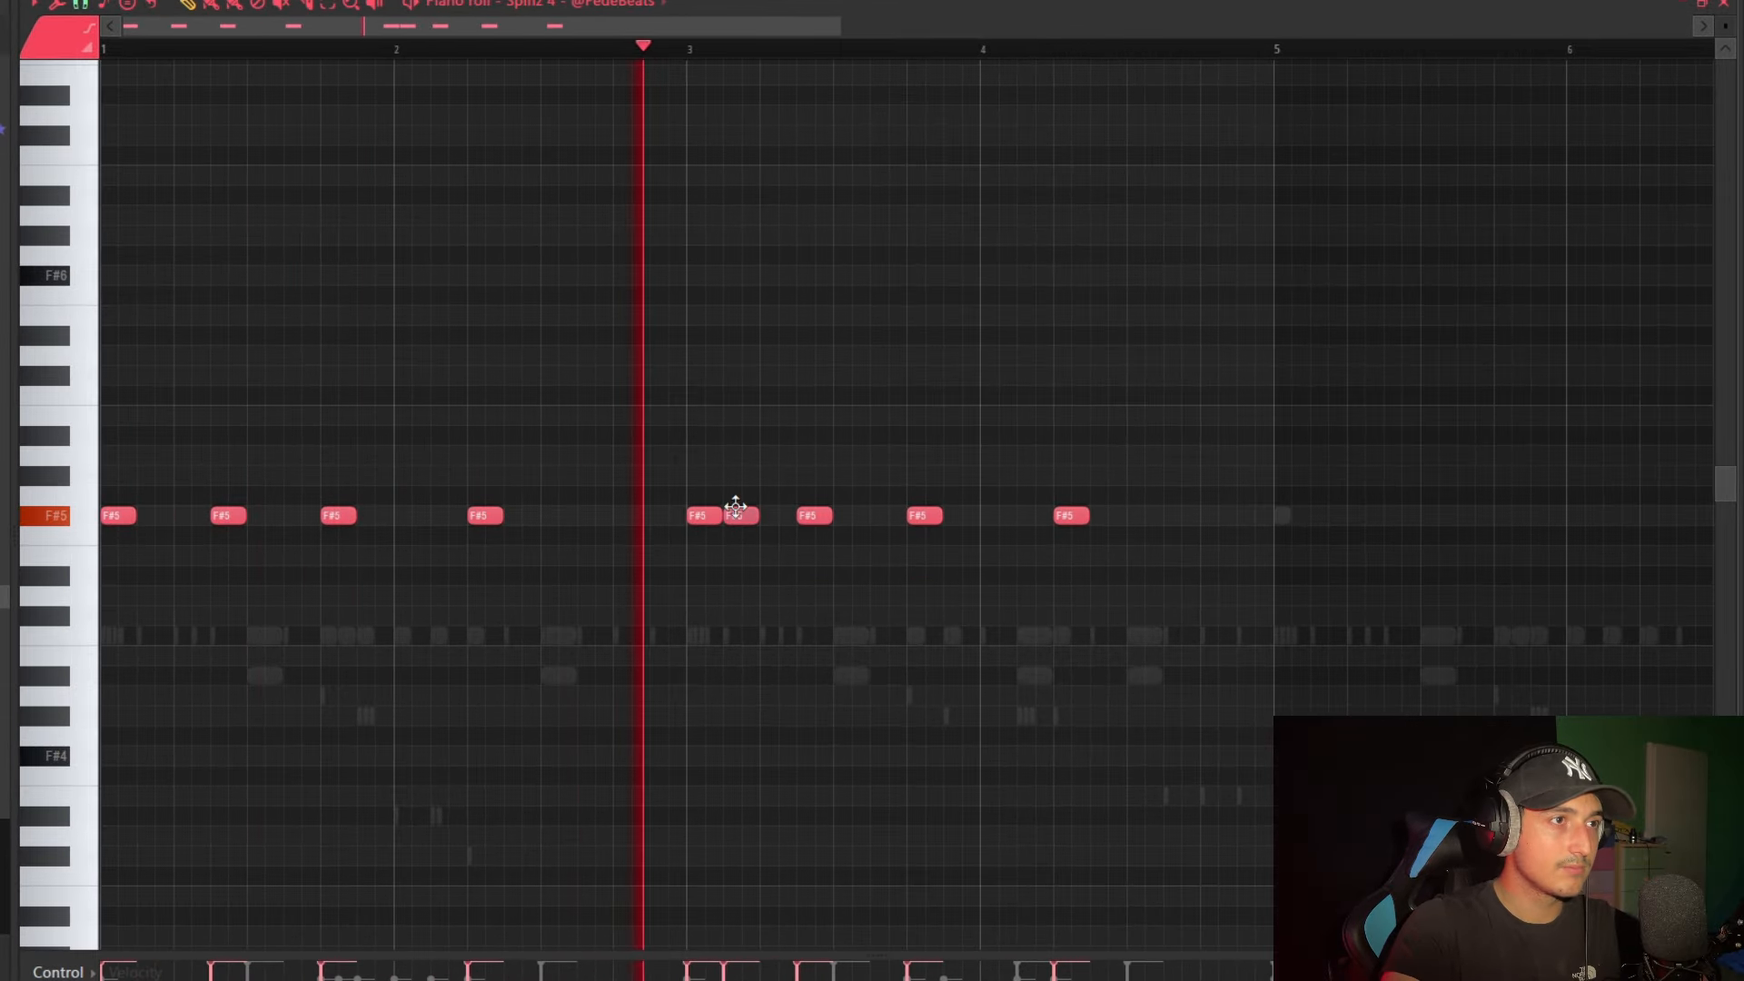
# End bar 4 of the 808 pattern with D6 and C#6 notes and repeat the four bars in bars 5 to 8, ending on A5 and G#5.
pyautogui.scroll(3, 1047, 545)
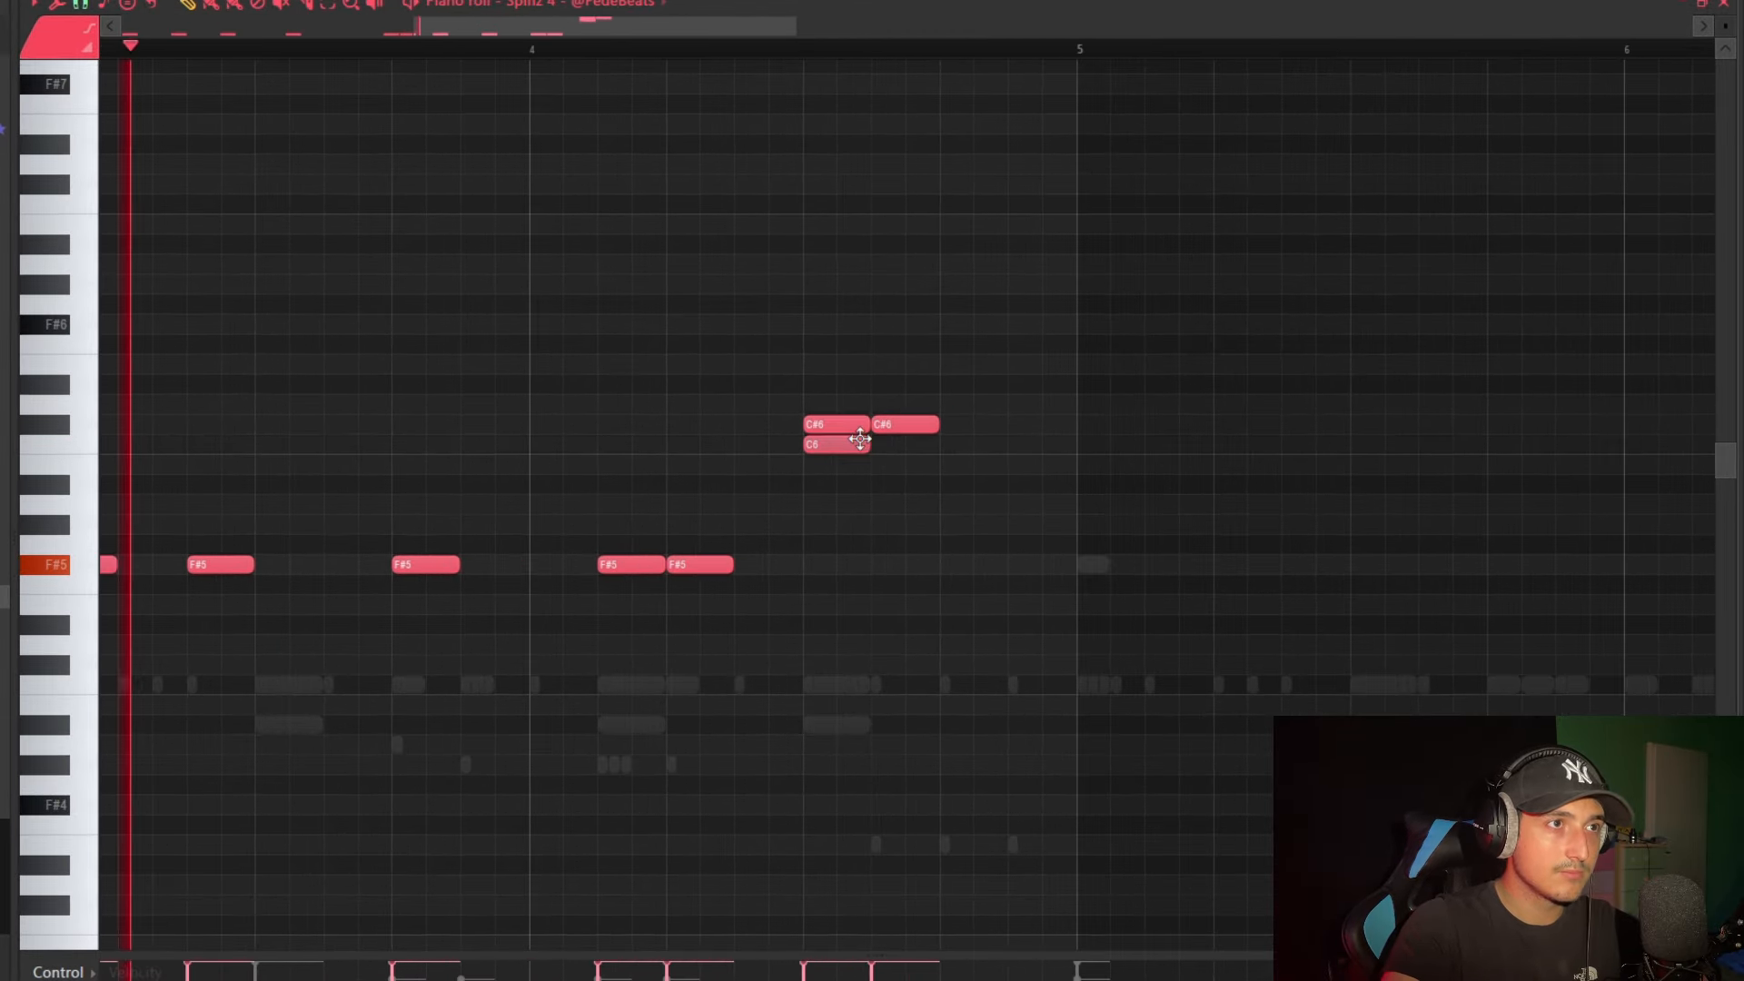
pyautogui.moveTo(860, 439); pyautogui.dragTo(1025, 412)
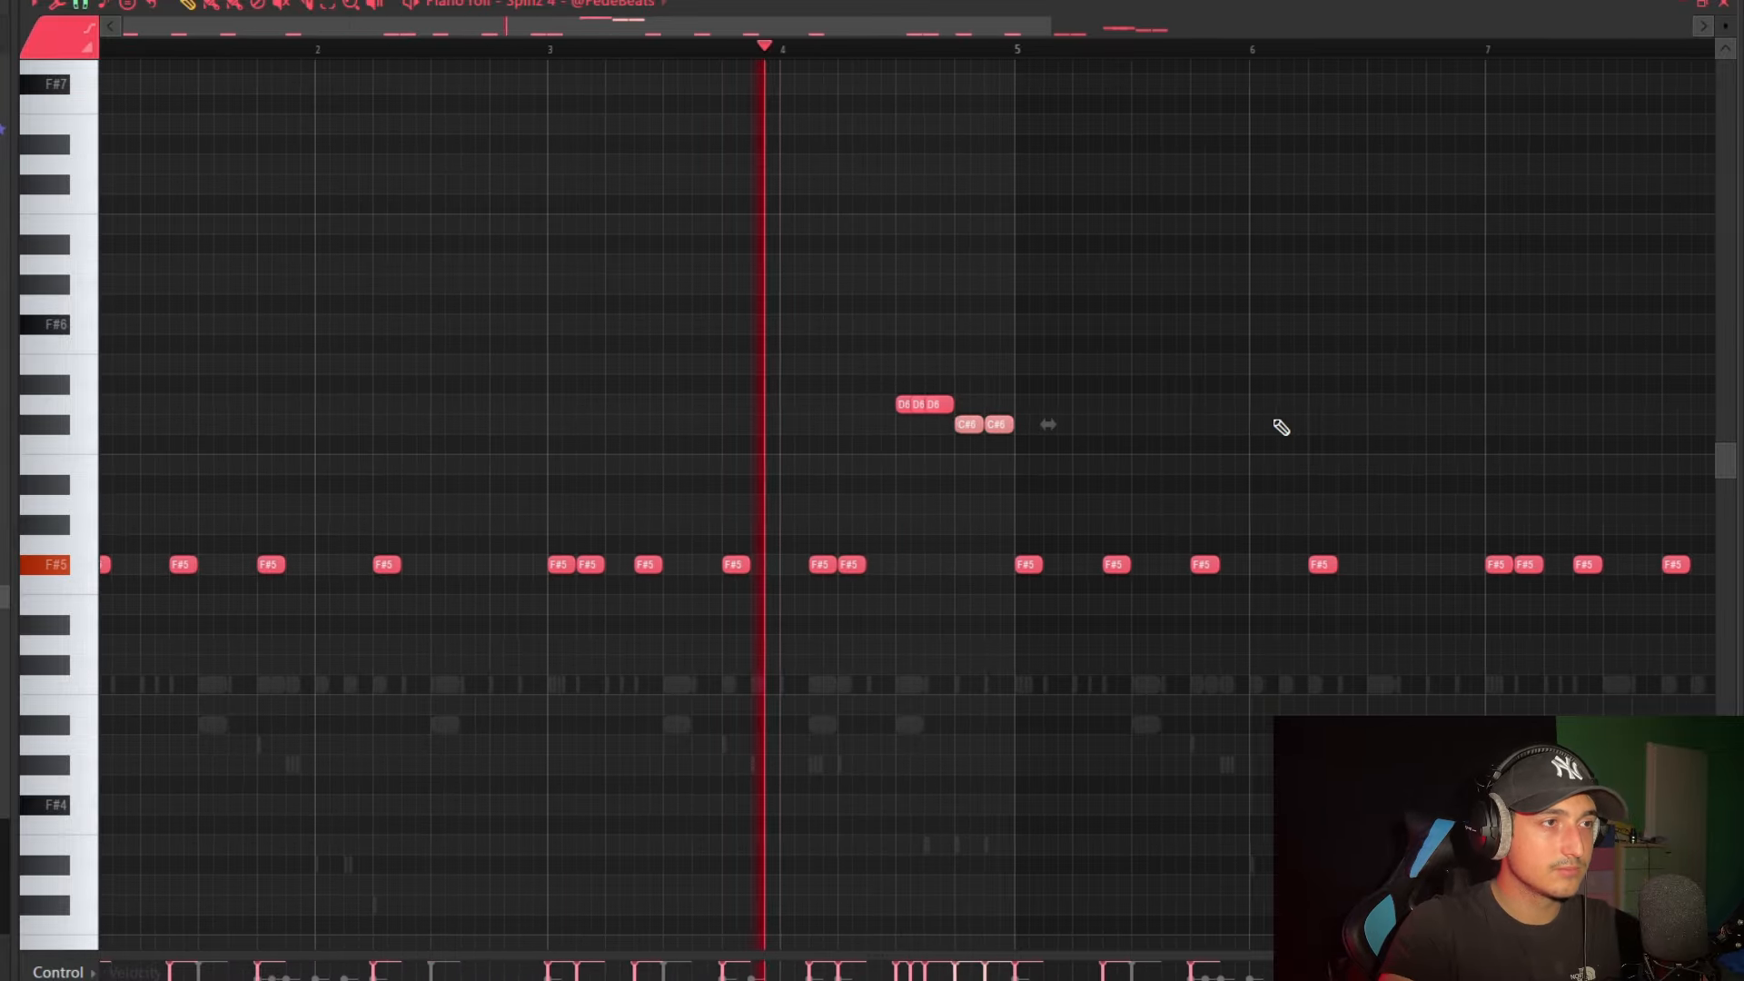
pyautogui.scroll(-3, 1277, 428)
pyautogui.moveTo(1496, 194); pyautogui.dragTo(102, 651)
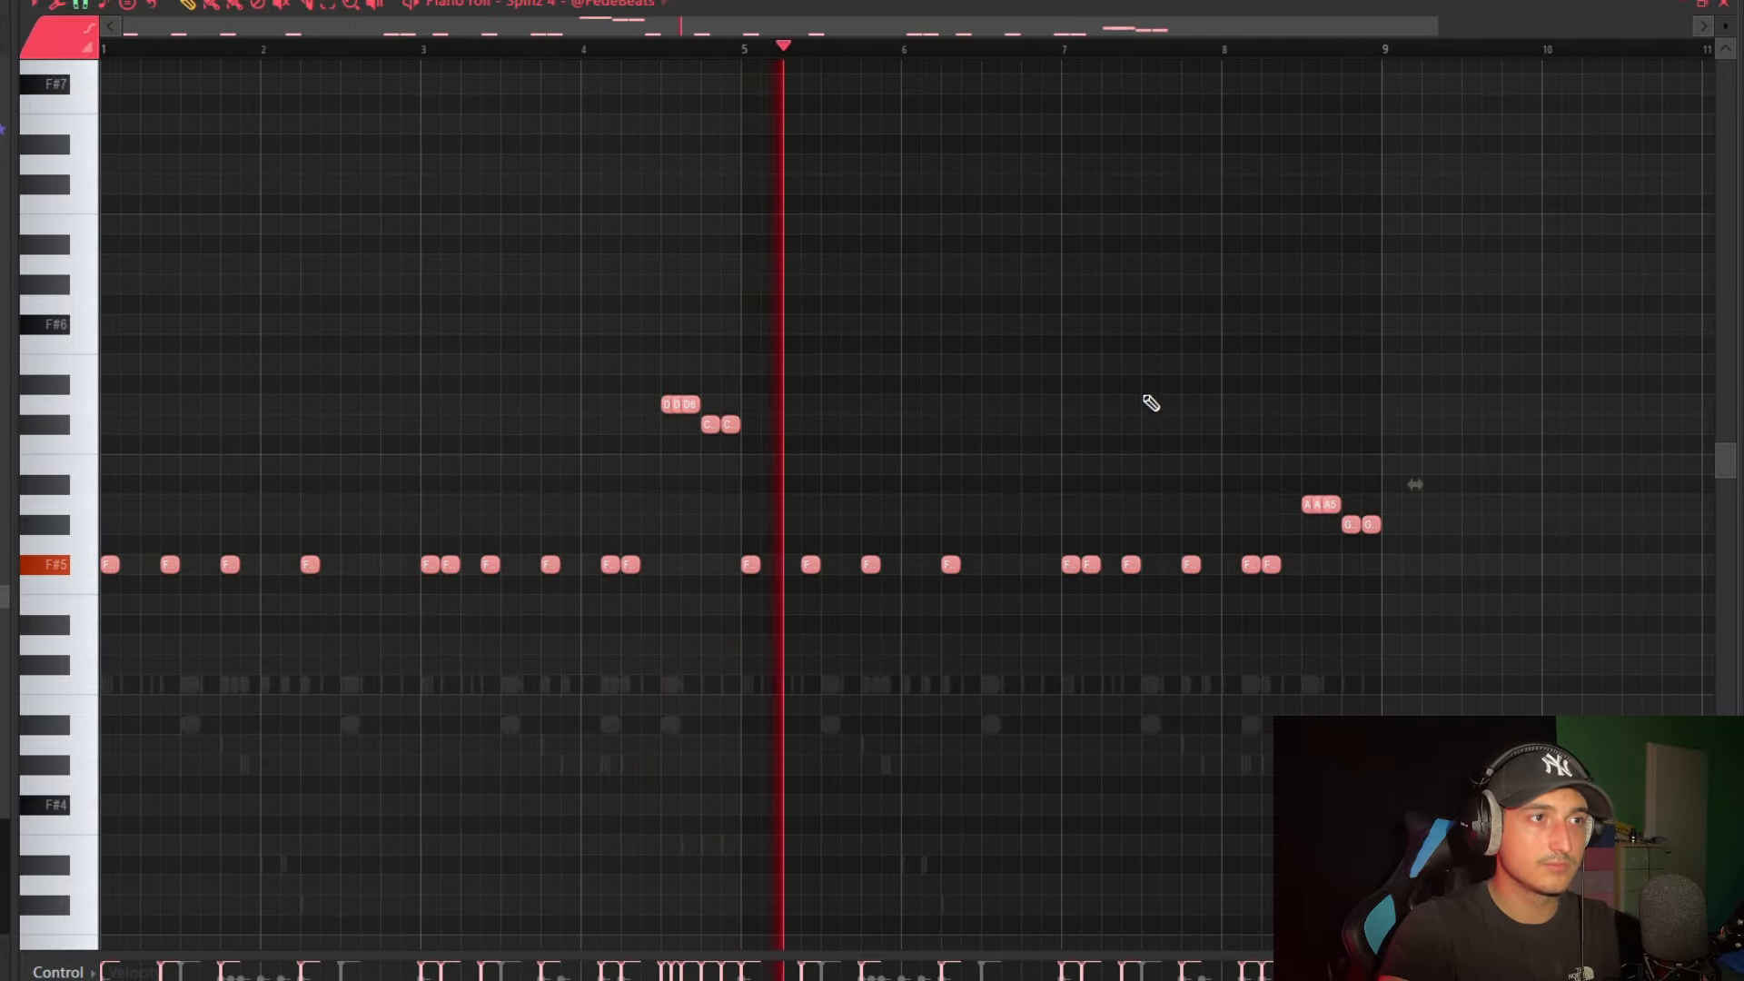
# Place D6, D6 and C#6 notes across bars 7 and 8 of the 808 pattern and set the bar 8 roll to A5.
pyautogui.scroll(4, 1379, 541)
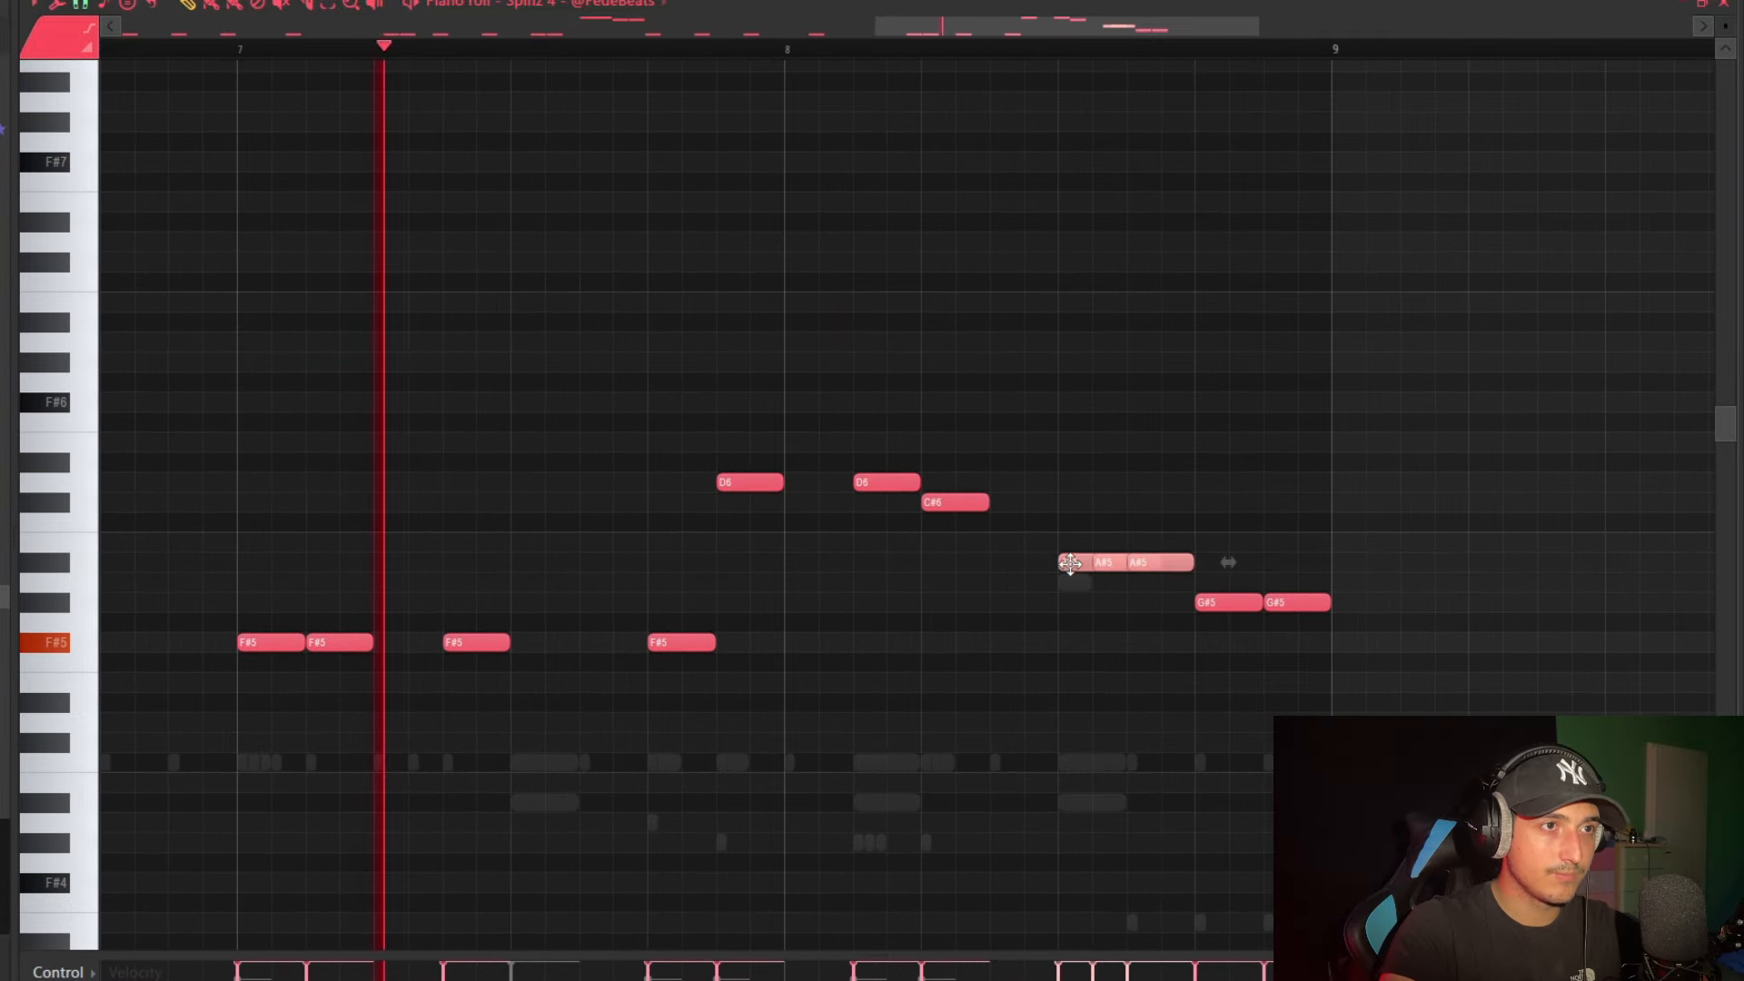
pyautogui.moveTo(1068, 565); pyautogui.dragTo(1067, 586)
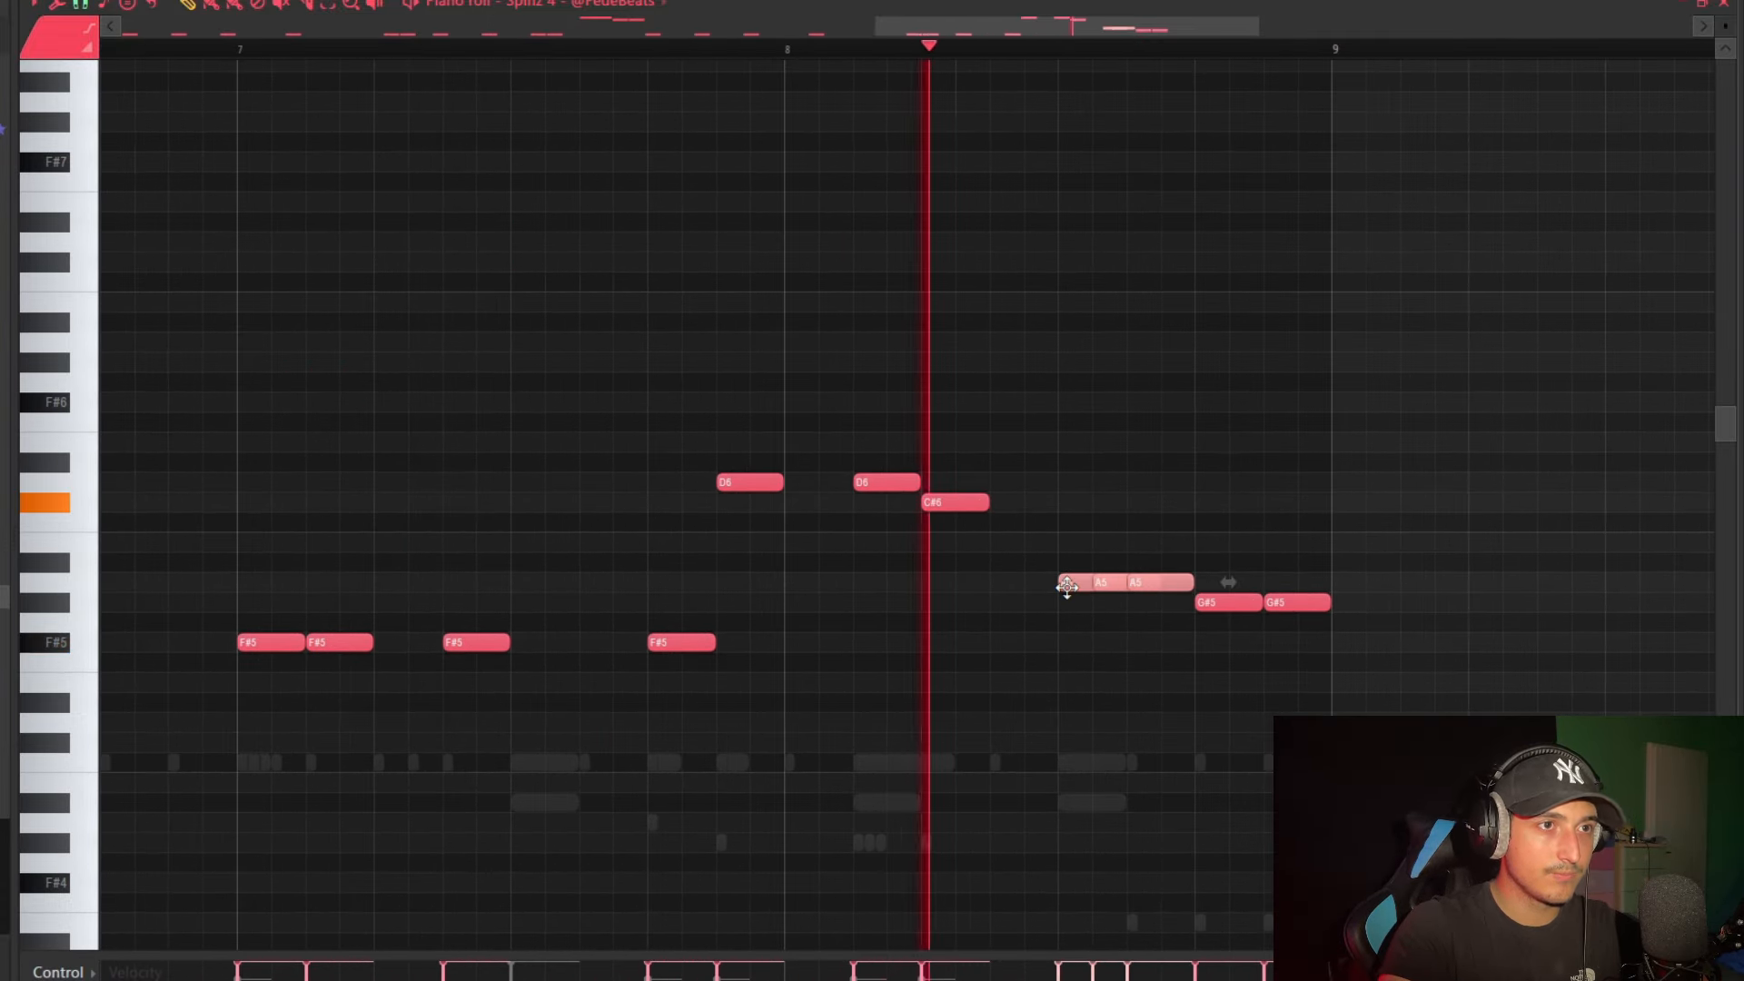
pyautogui.keyDown('ctrl'); pyautogui.click(1378, 688); pyautogui.keyUp('ctrl')
pyautogui.scroll(-4, 1395, 652)
pyautogui.scroll(3, 1316, 675)
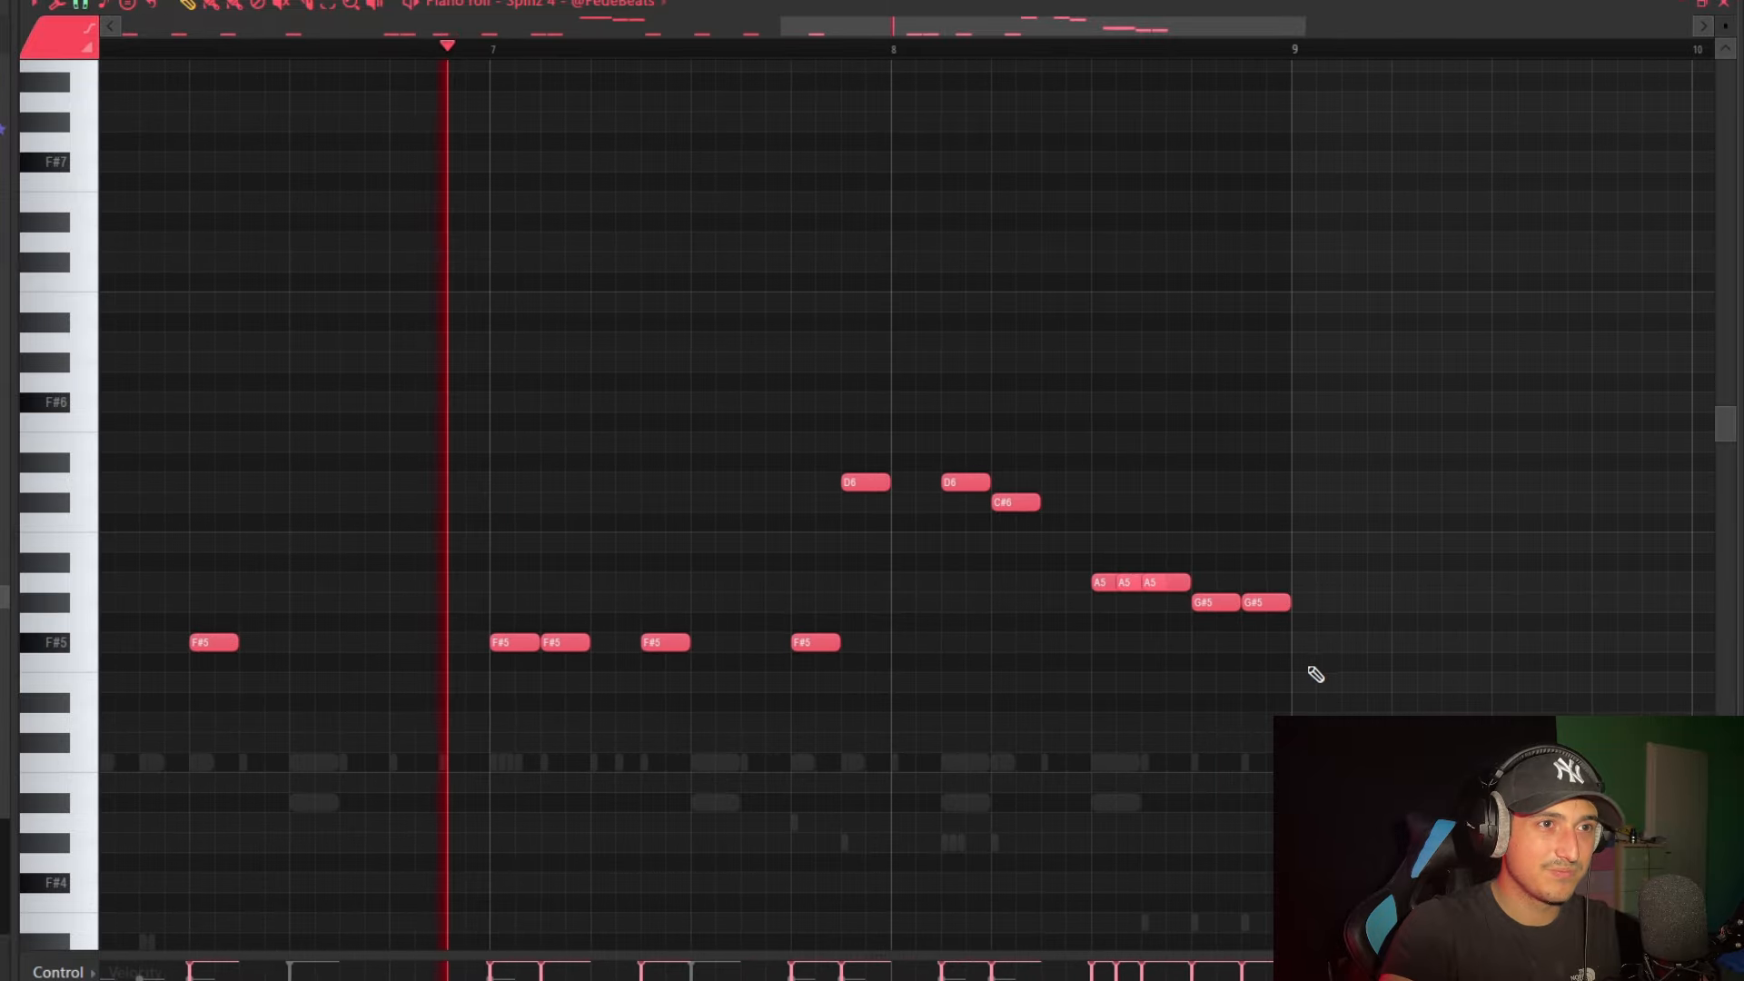
# Extend all Spinz 4 notes to legato and delete the long F#5 notes in bars 2 and 6.
pyautogui.scroll(2, 1287, 645)
pyautogui.scroll(-5, 1254, 618)
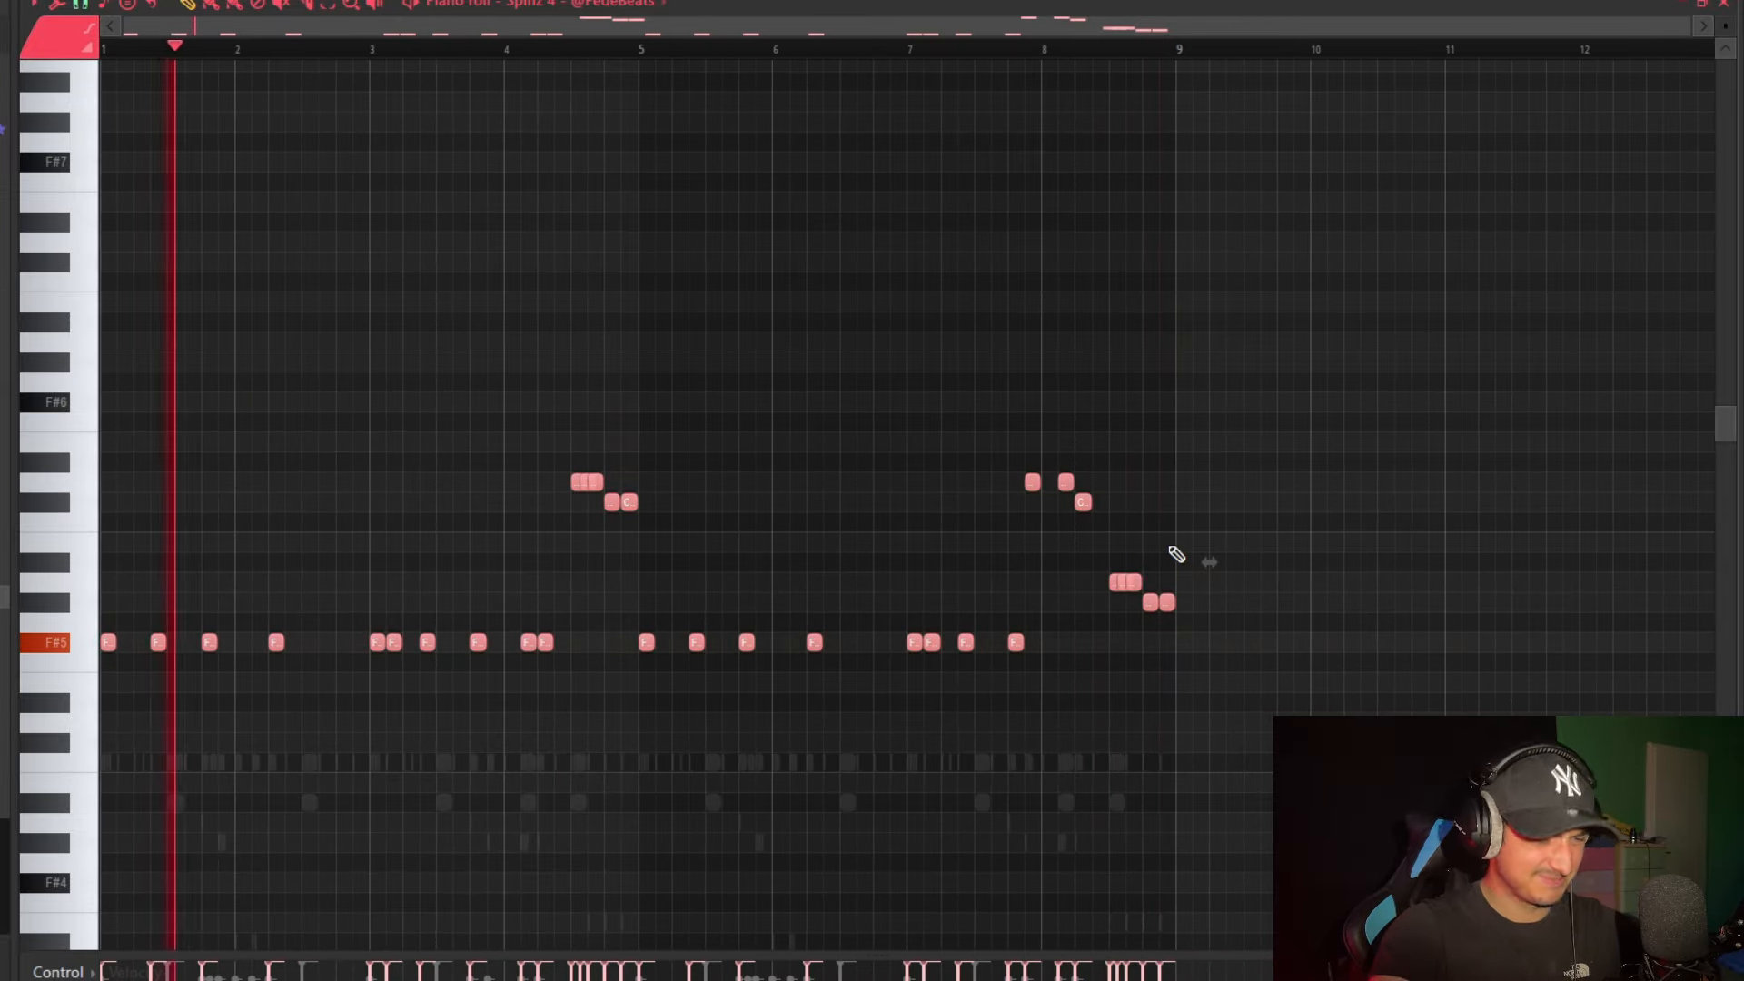
pyautogui.hotkey('ctrl', 'l')
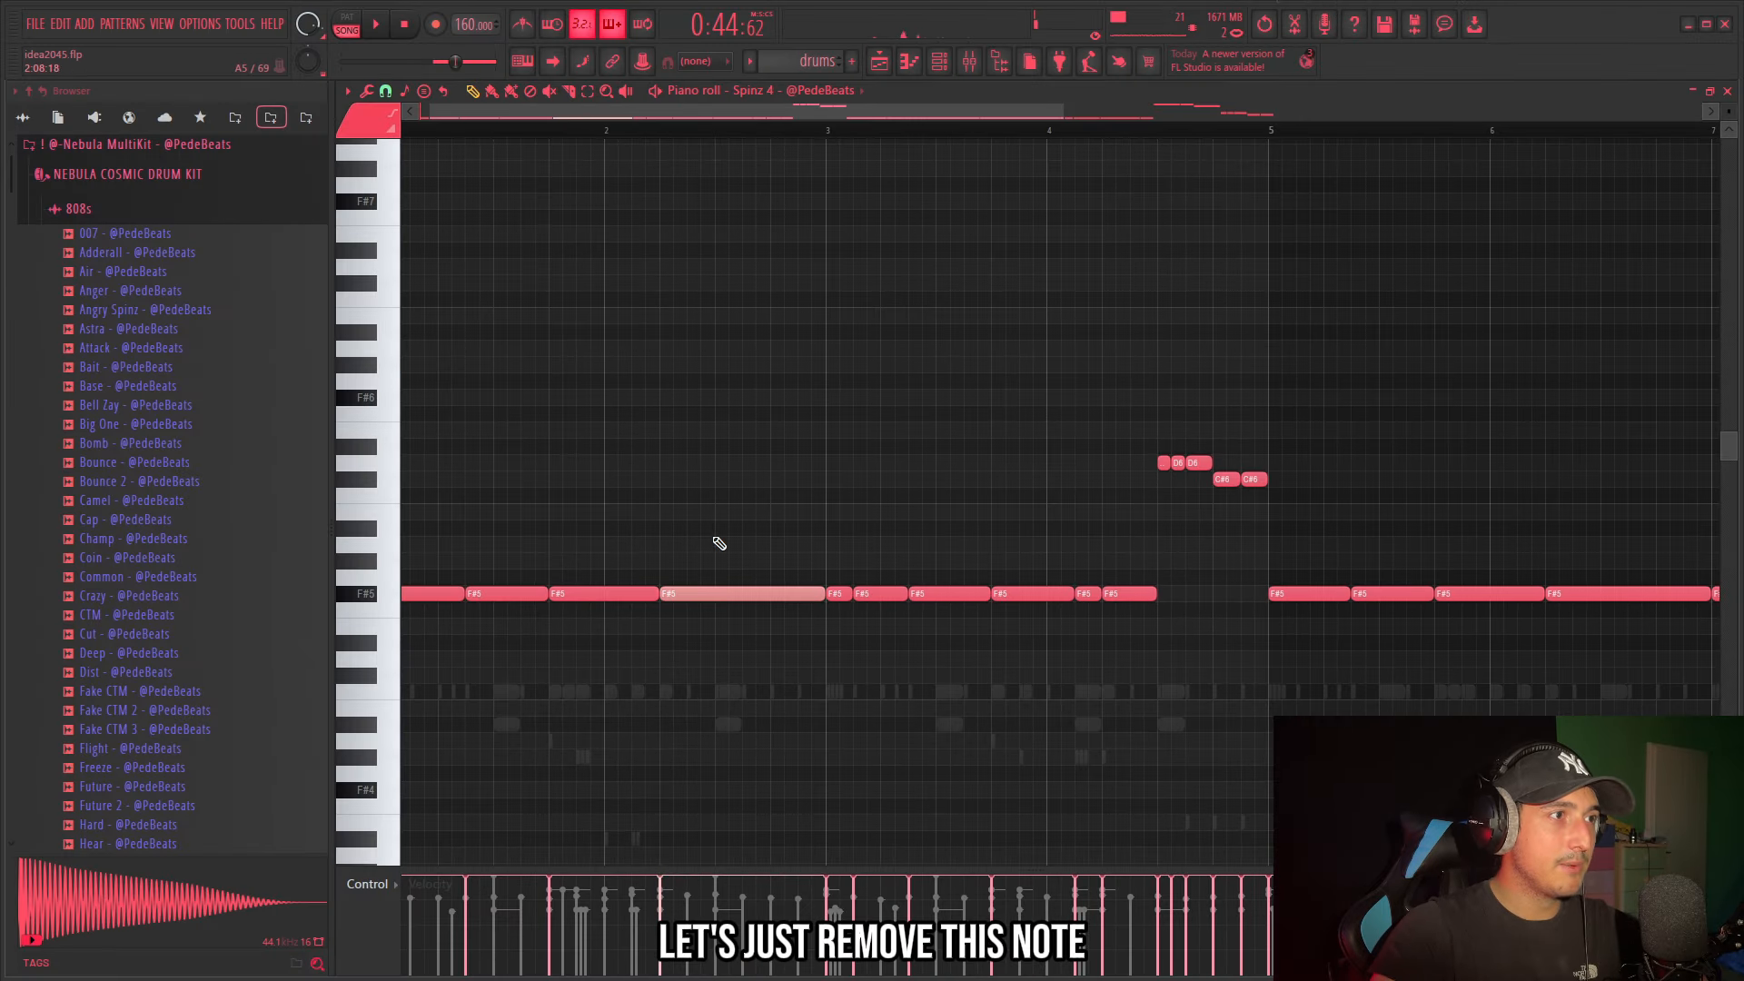
pyautogui.rightClick(706, 594)
# Load the Reason sample as a new channel with F#5 notes in bars 2 and 6, shortening the bar 6 note and raising it to F#6.
pyautogui.scroll(-2, 647, 670)
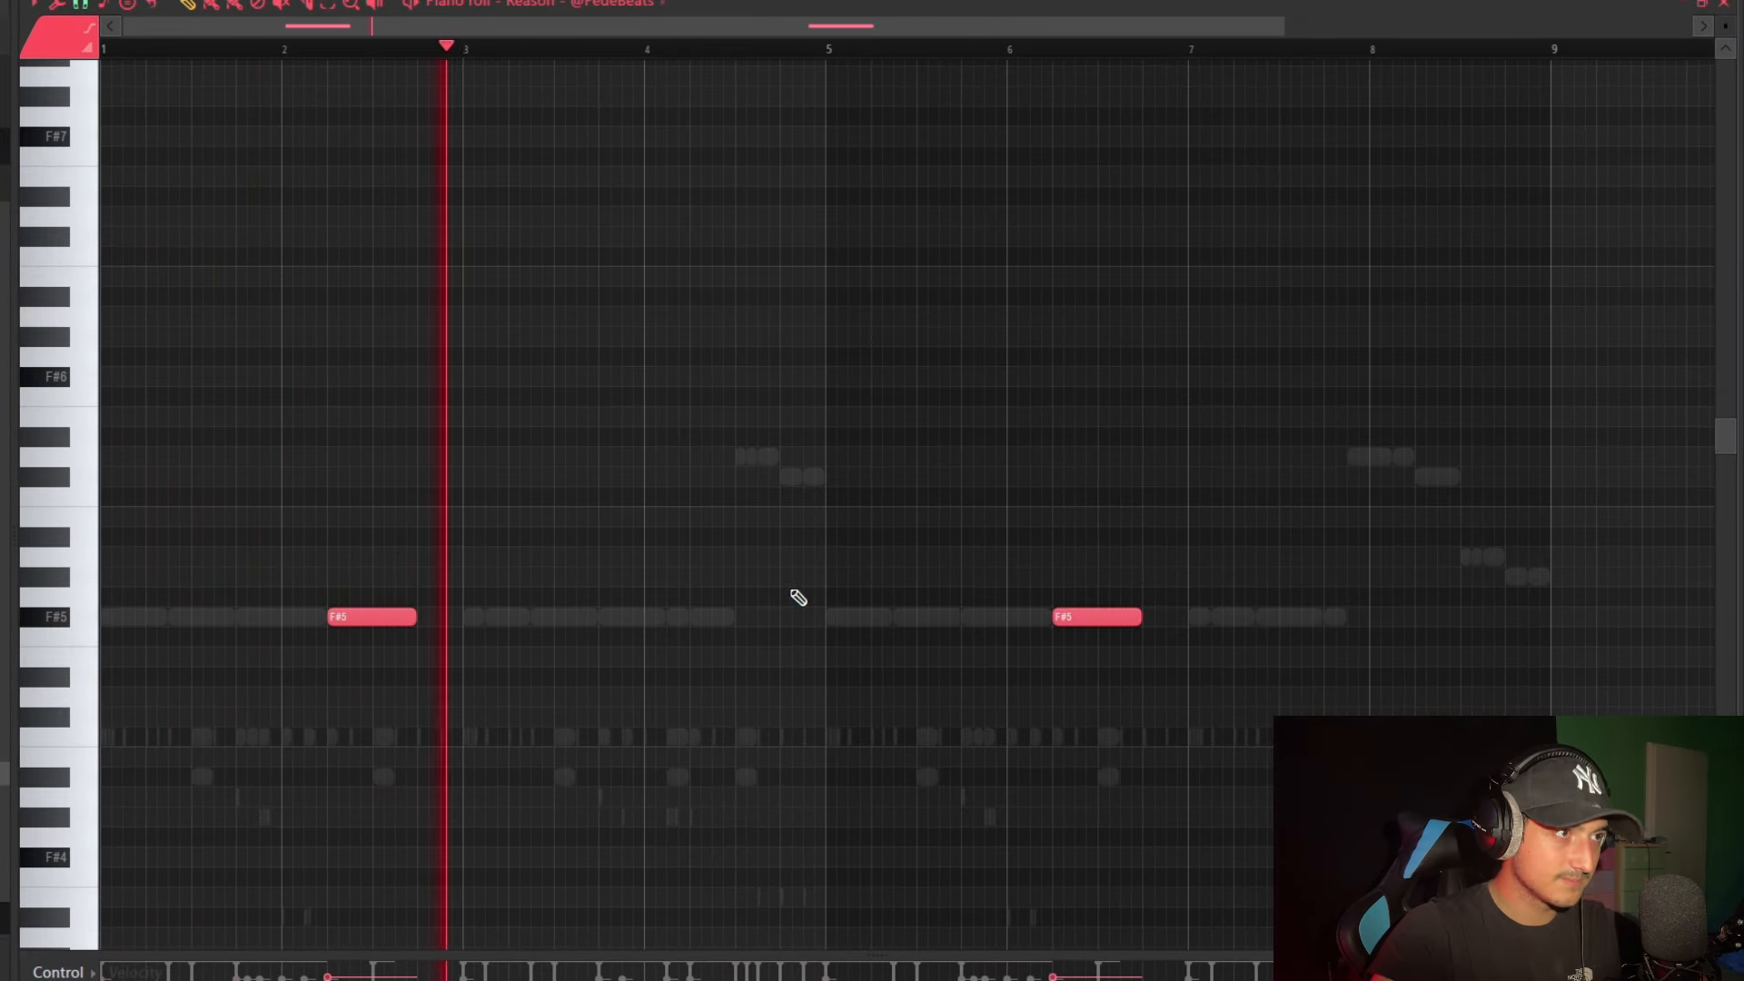
pyautogui.scroll(2, 1082, 626)
pyautogui.moveTo(1082, 618); pyautogui.dragTo(1054, 384)
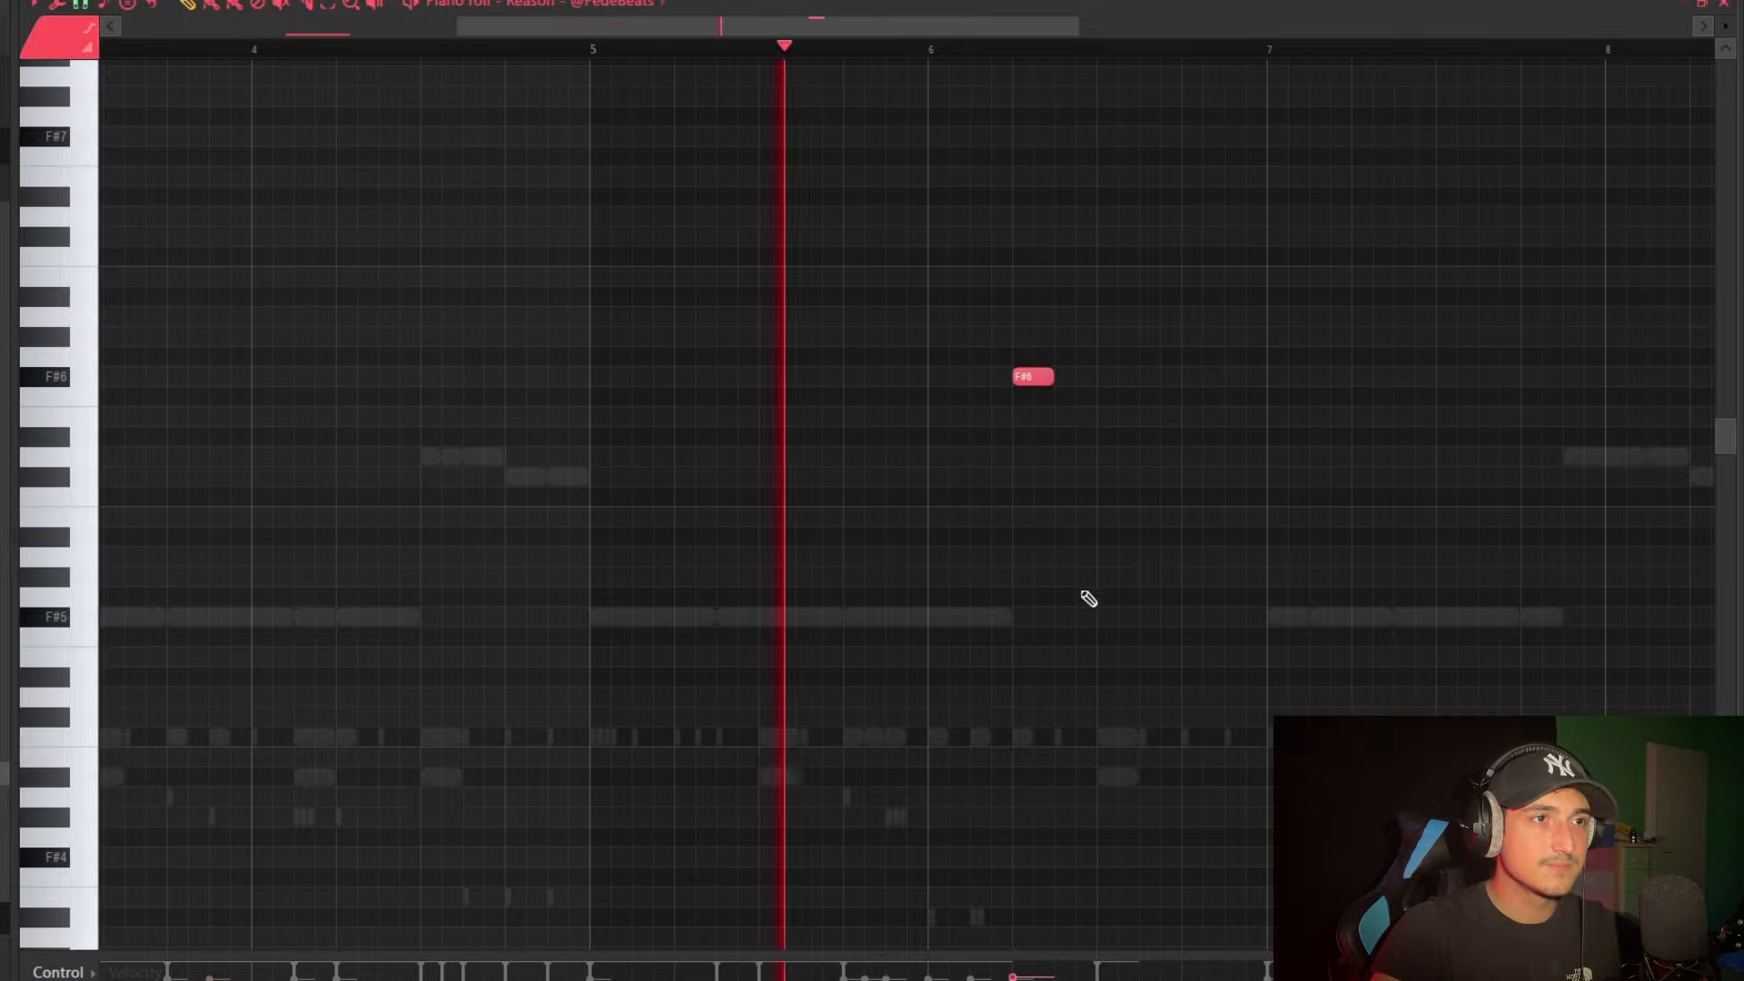
# Add an F#5 note after the F#6 in bar 6, pan the two in opposite directions and switch the note control lane to velocity.
pyautogui.click(1083, 637)
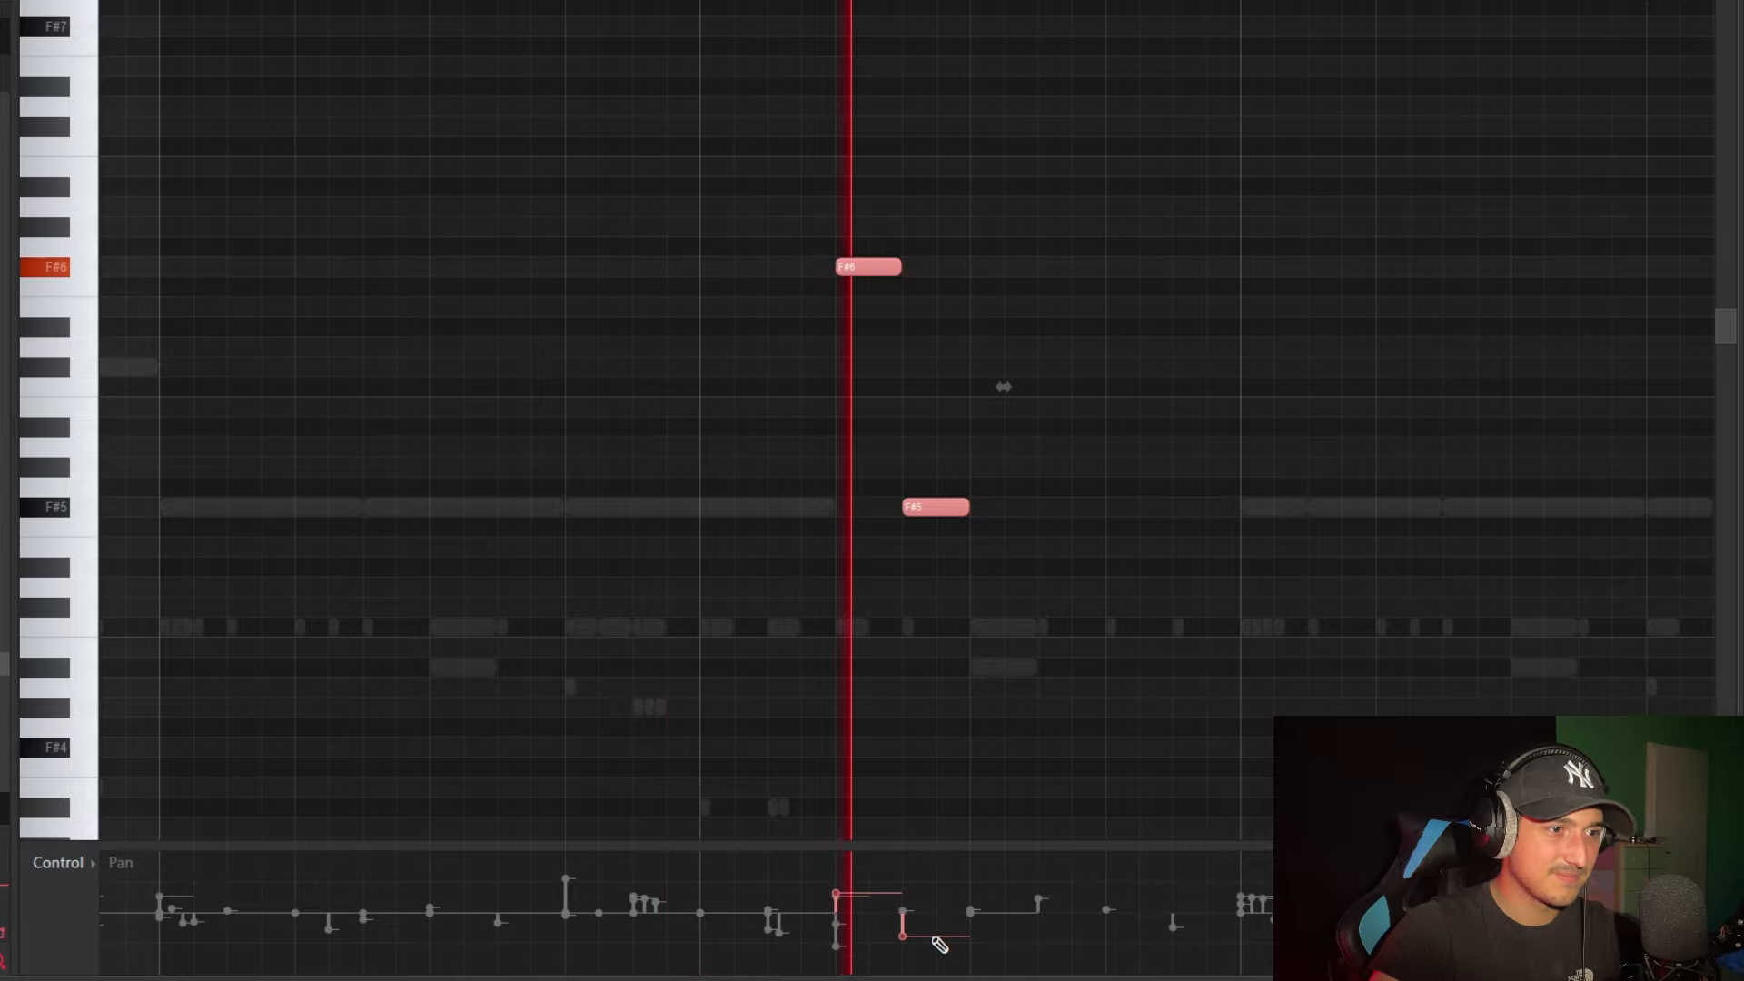
pyautogui.click(77, 863)
pyautogui.click(103, 825)
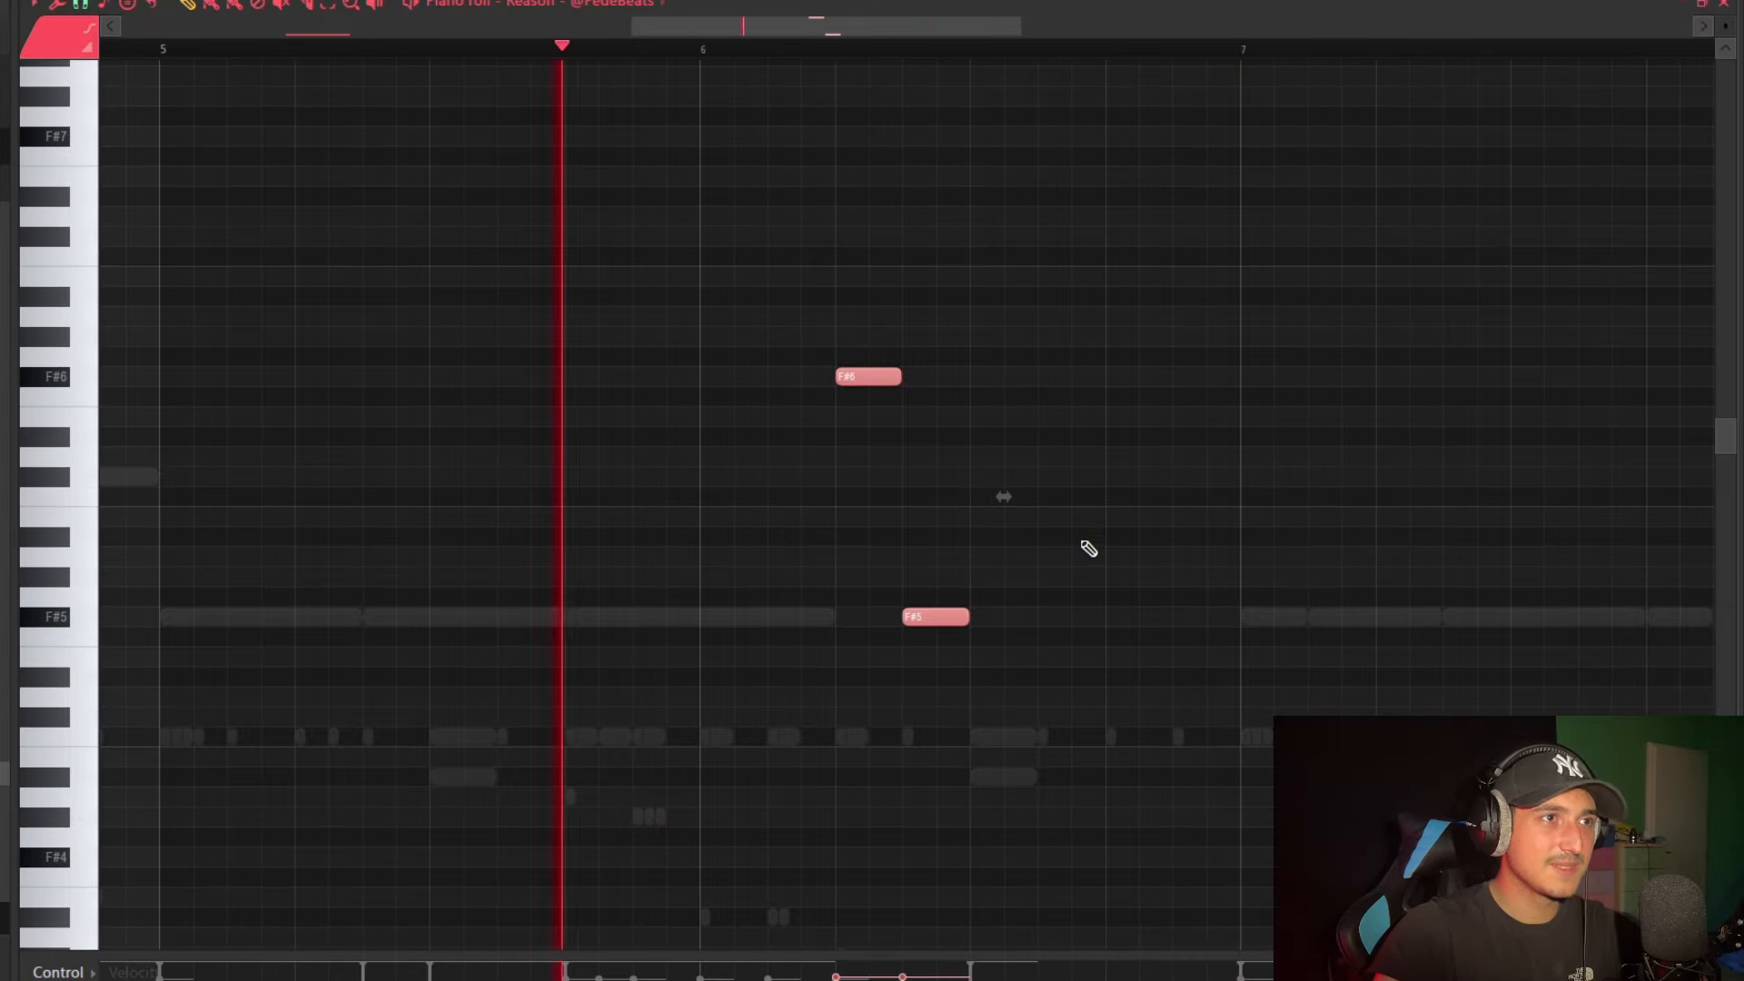
pyautogui.scroll(-5, 1118, 563)
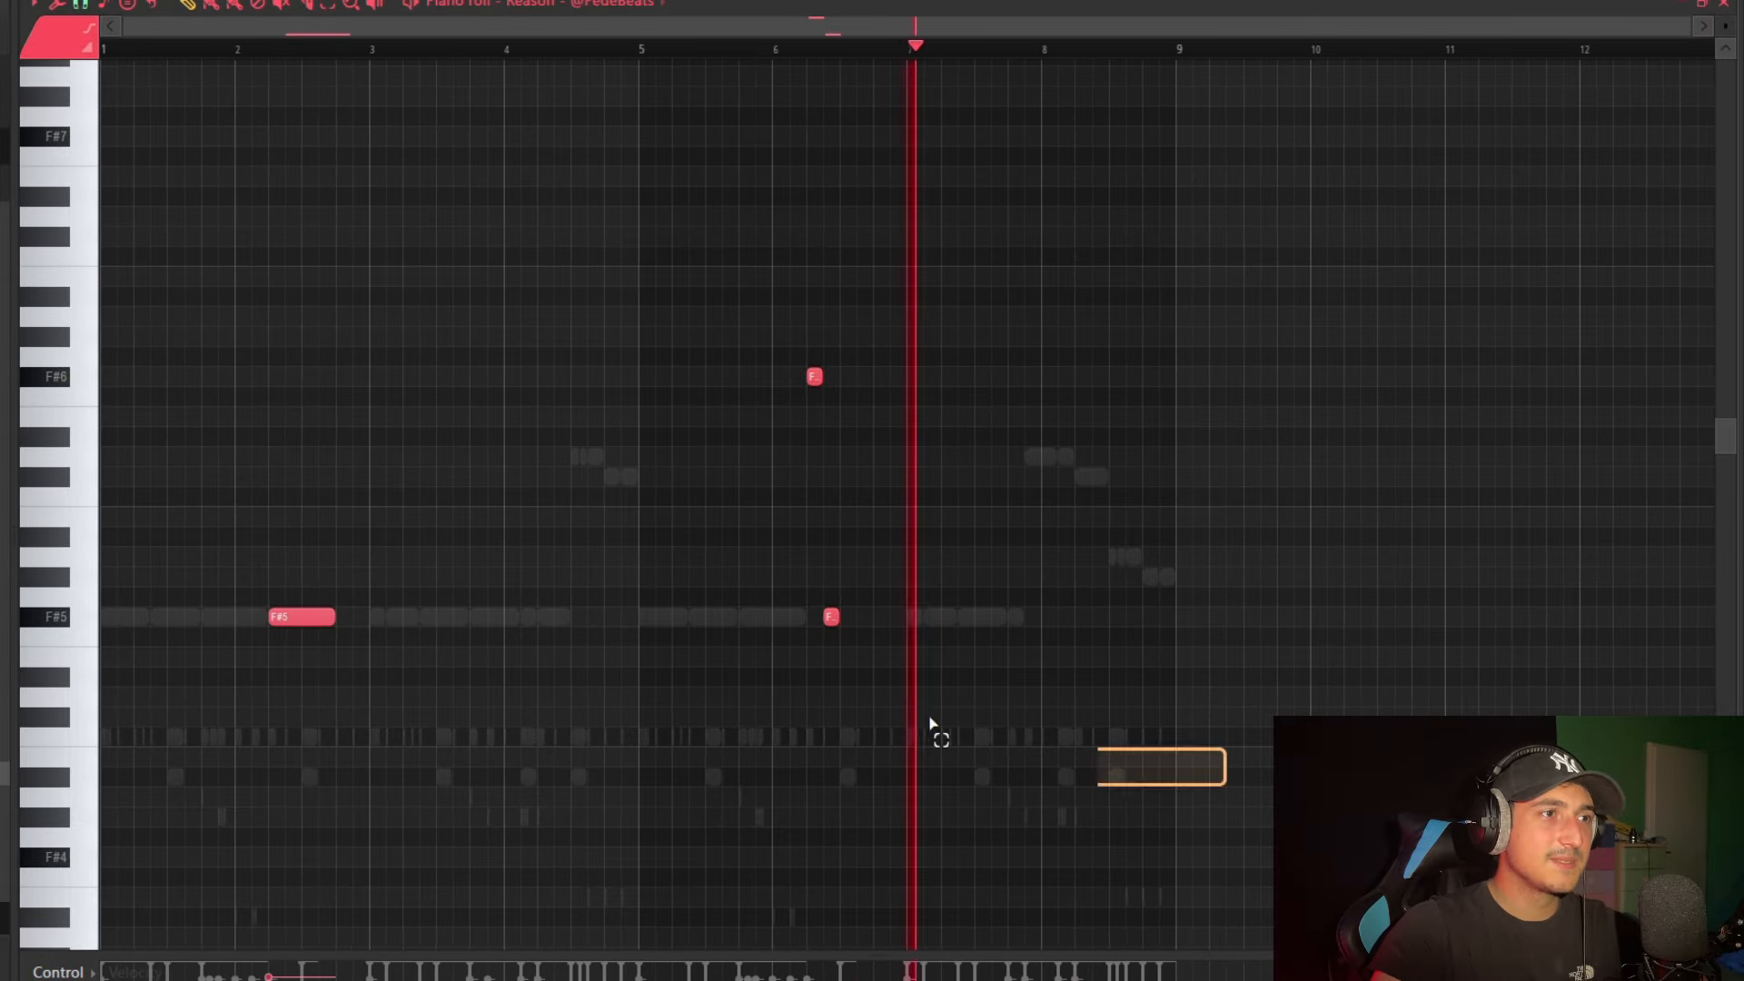